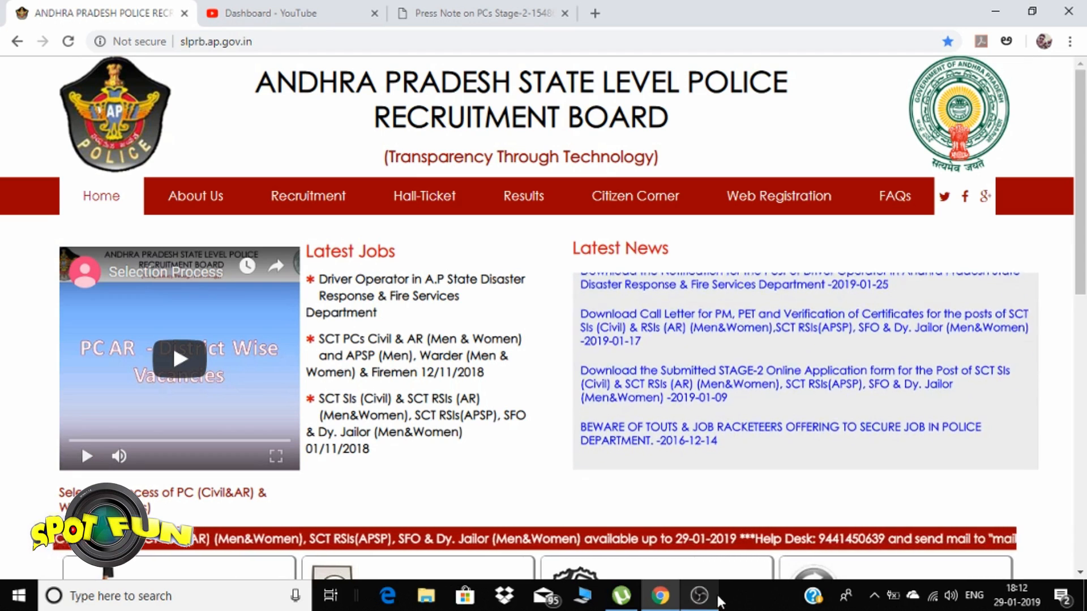
# Read the Stage-2 press note PDF down to the venue-wise PMT/PET table totalling 109106 candidates
pyautogui.click(708, 604)
pyautogui.click(708, 603)
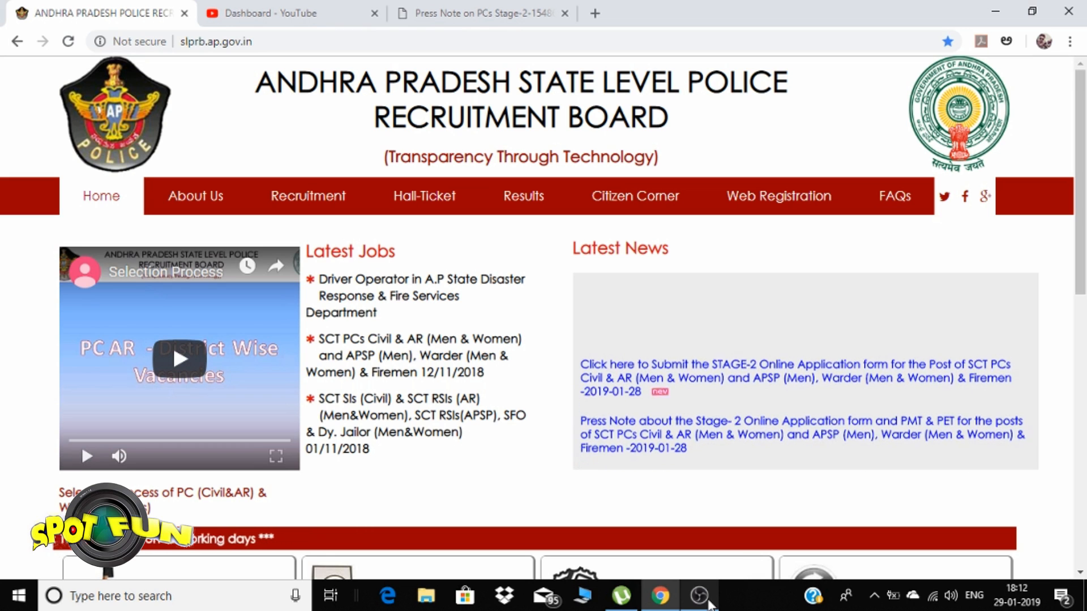
pyautogui.click(481, 14)
pyautogui.scroll(10, 611, 369)
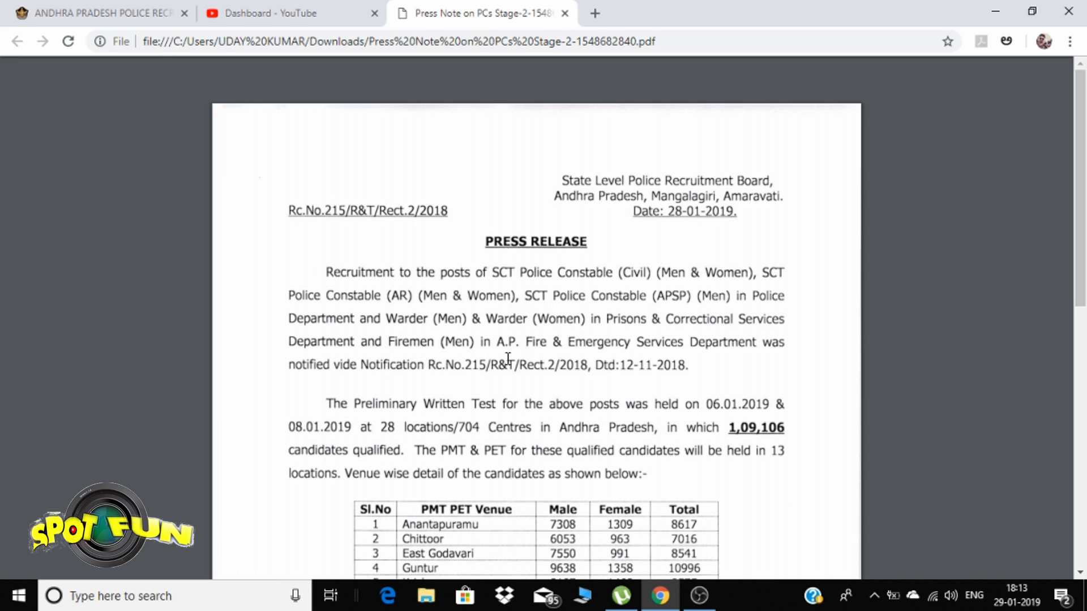
pyautogui.scroll(-1, 498, 366)
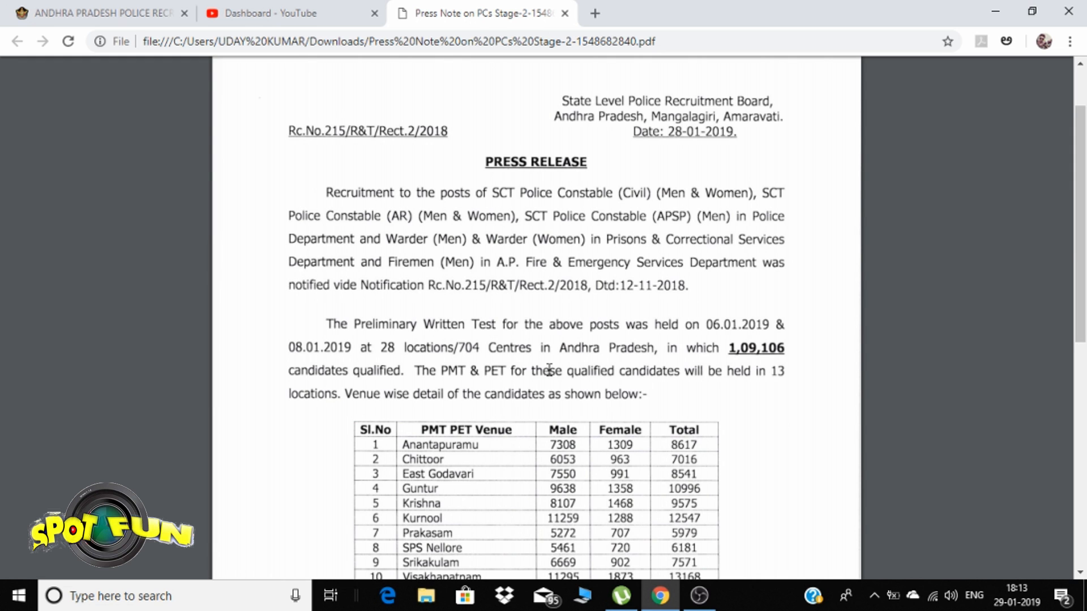
pyautogui.scroll(-1, 550, 371)
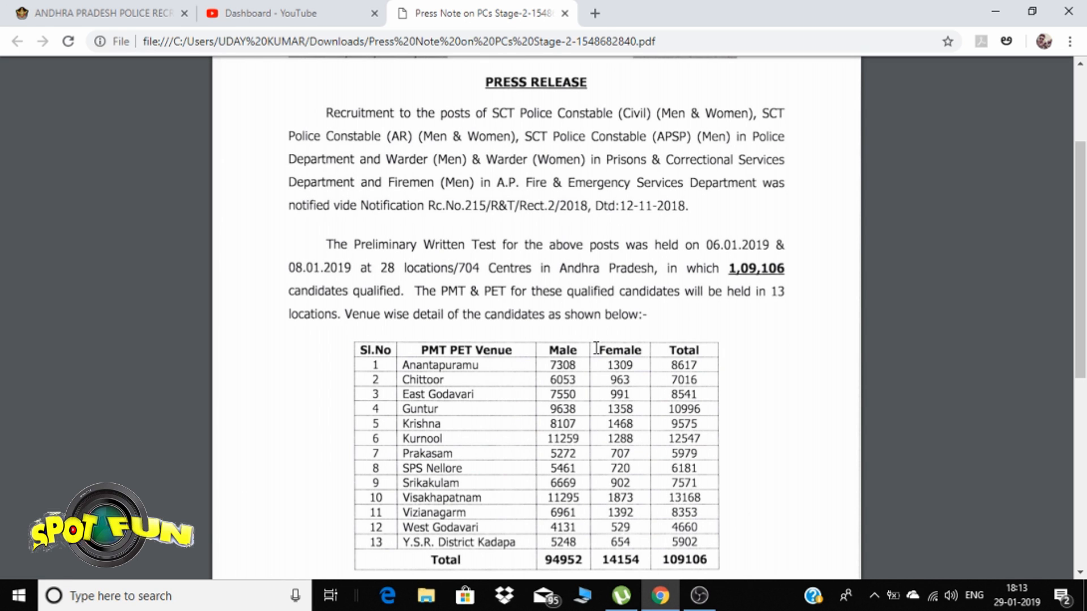
pyautogui.scroll(-1, 596, 348)
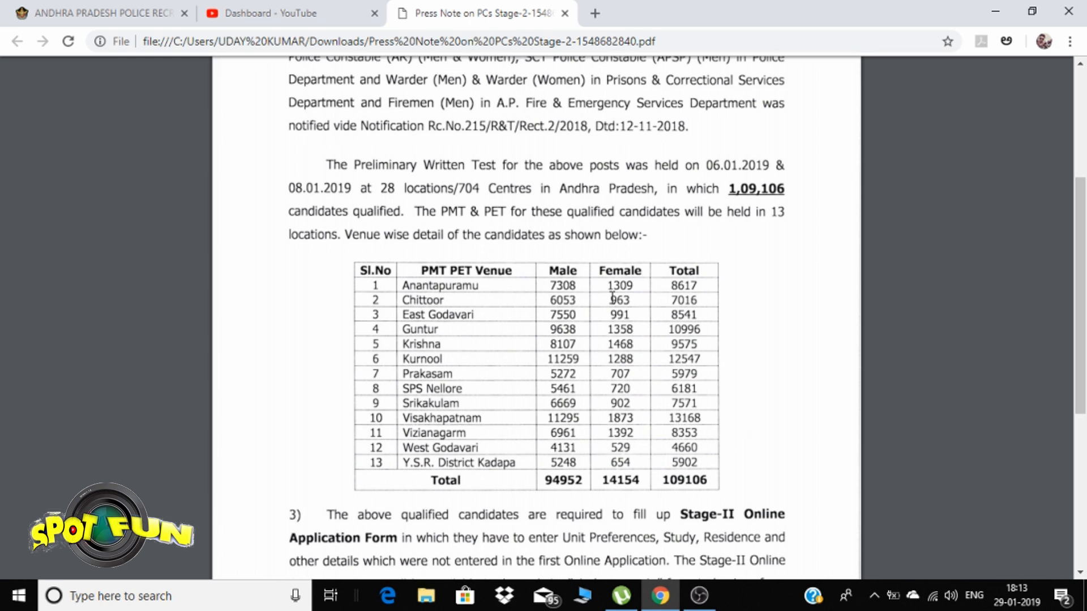
pyautogui.scroll(-1, 603, 316)
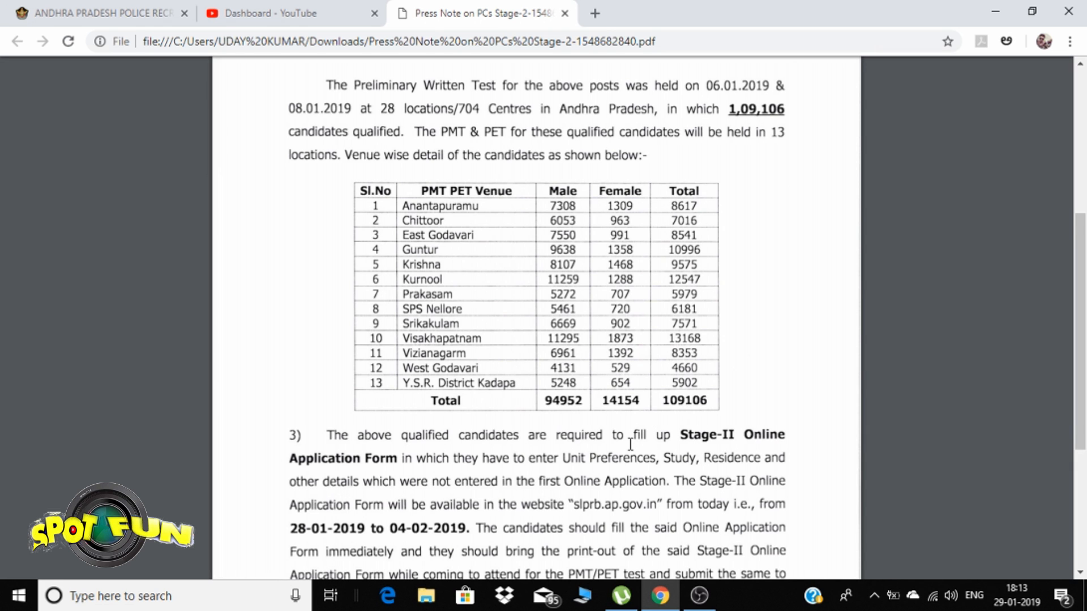
pyautogui.scroll(-1, 630, 445)
pyautogui.scroll(-1, 628, 441)
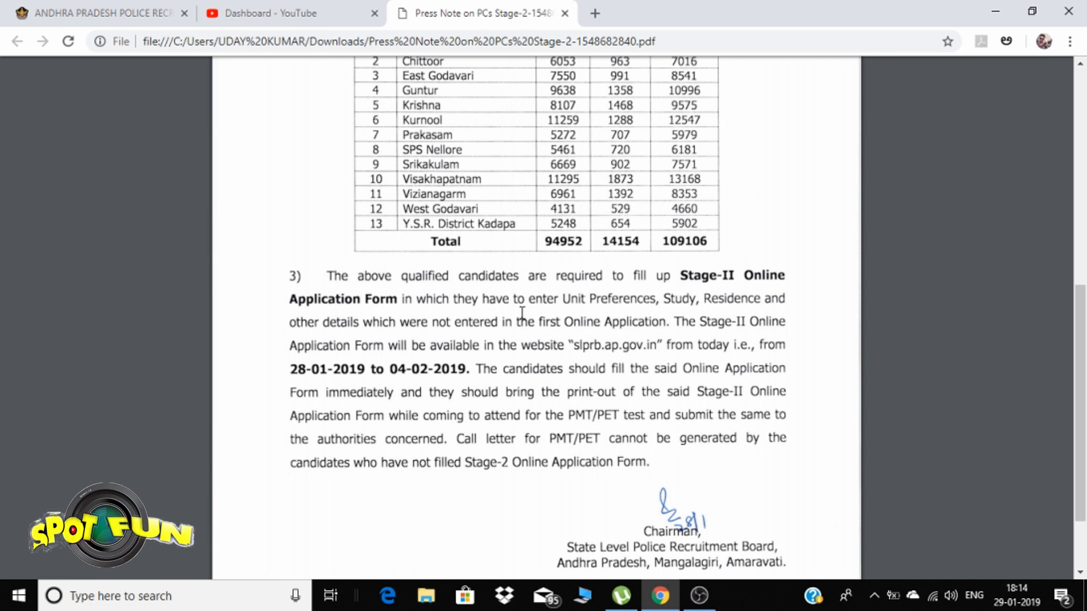
pyautogui.scroll(-2, 524, 313)
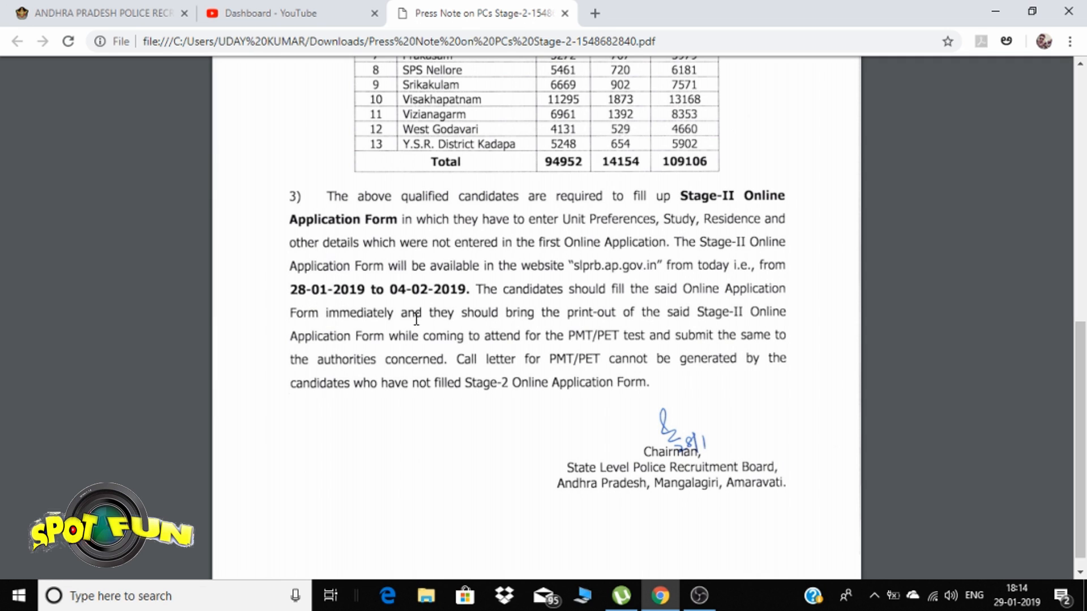
pyautogui.scroll(-1, 414, 318)
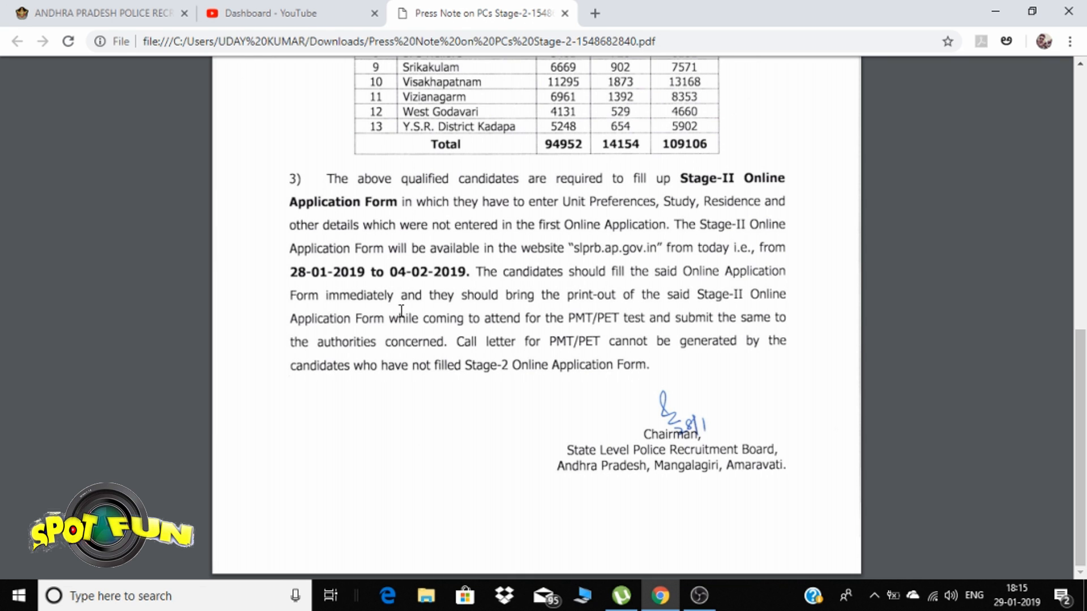
pyautogui.scroll(3, 397, 303)
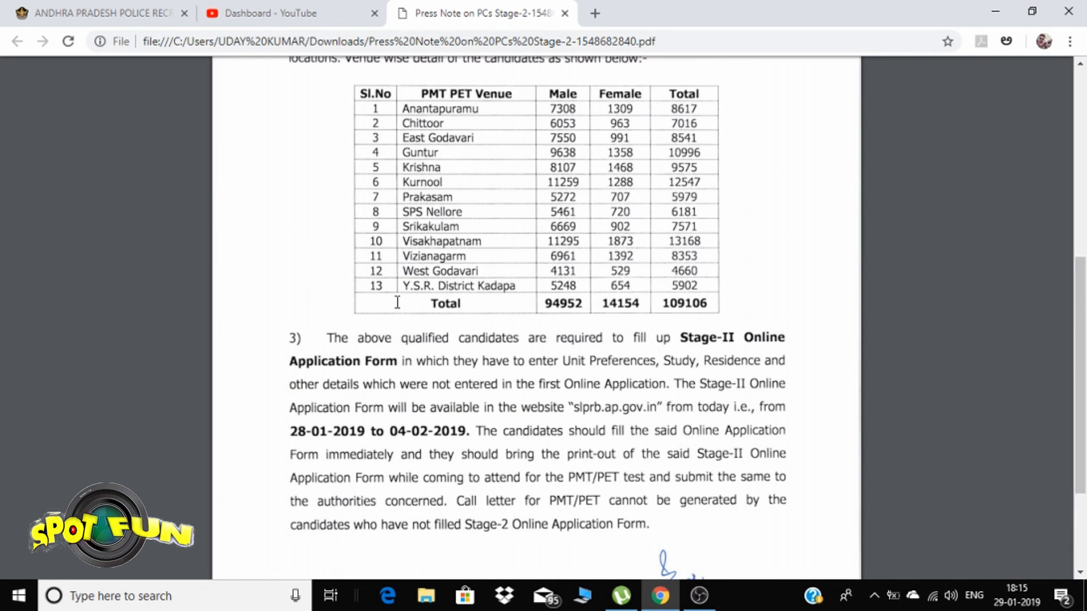
pyautogui.scroll(7, 397, 303)
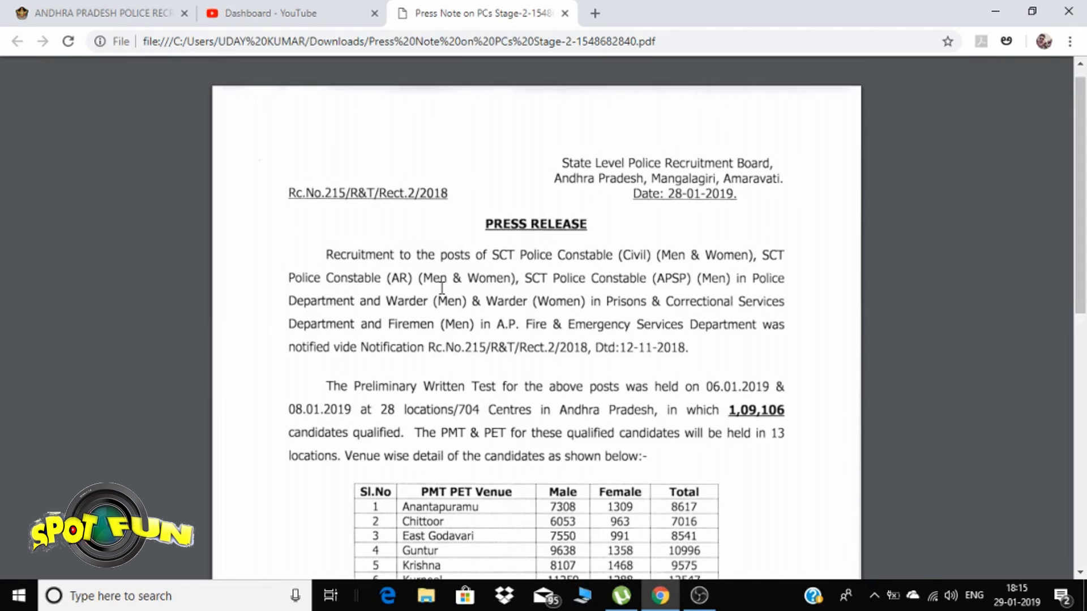
pyautogui.scroll(-10, 421, 280)
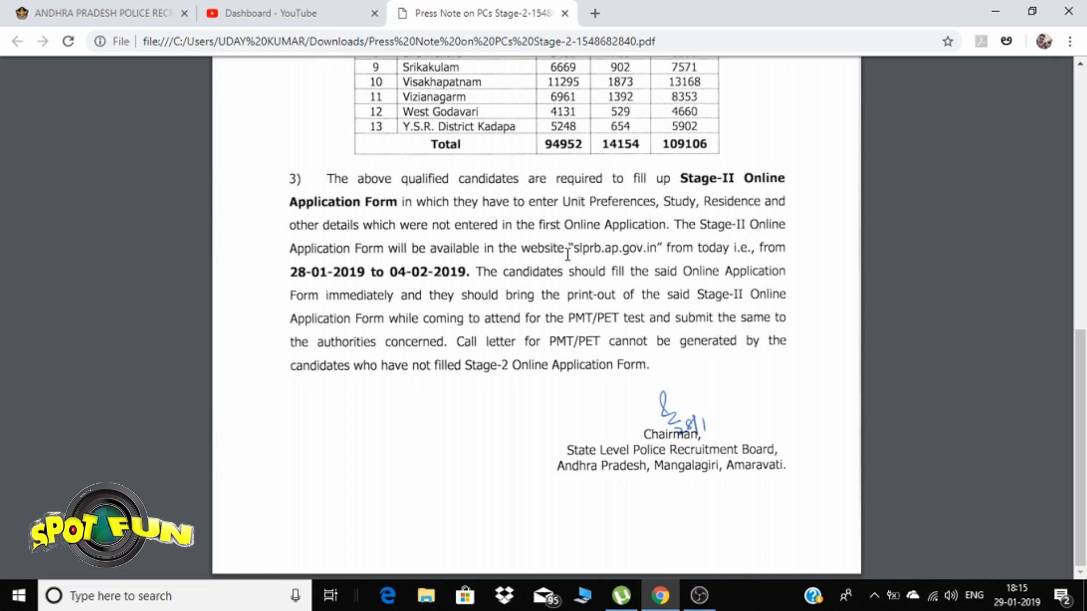
# Switch back to the slprb.ap.gov.in home page showing the STAGE-2 Online Application news link
pyautogui.click(113, 14)
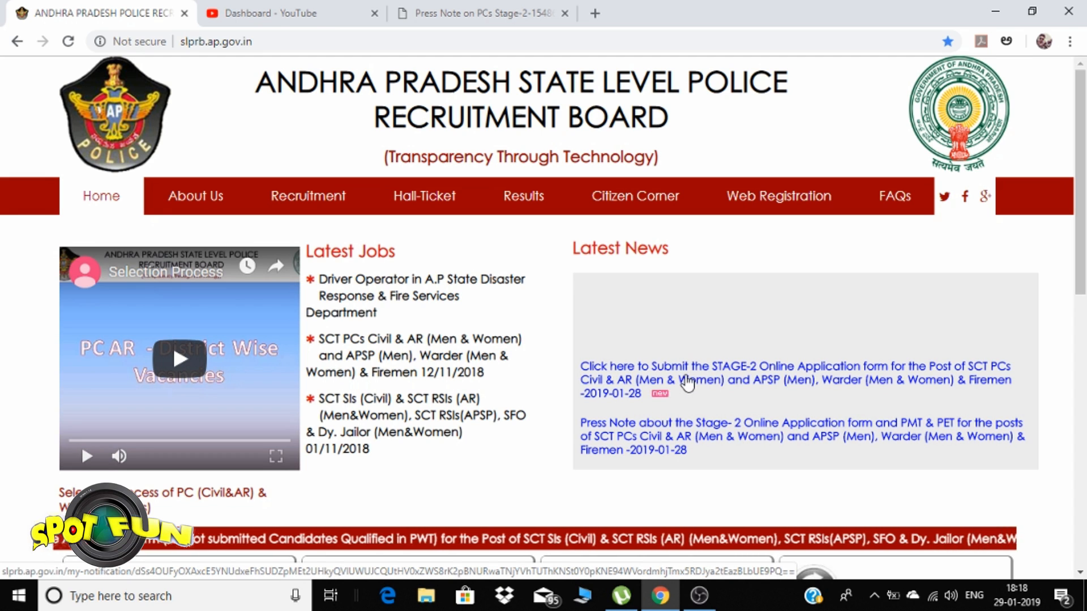
# Open the STAGE-2 application link and log in with the registration number and SSC hall ticket number
pyautogui.click(687, 383)
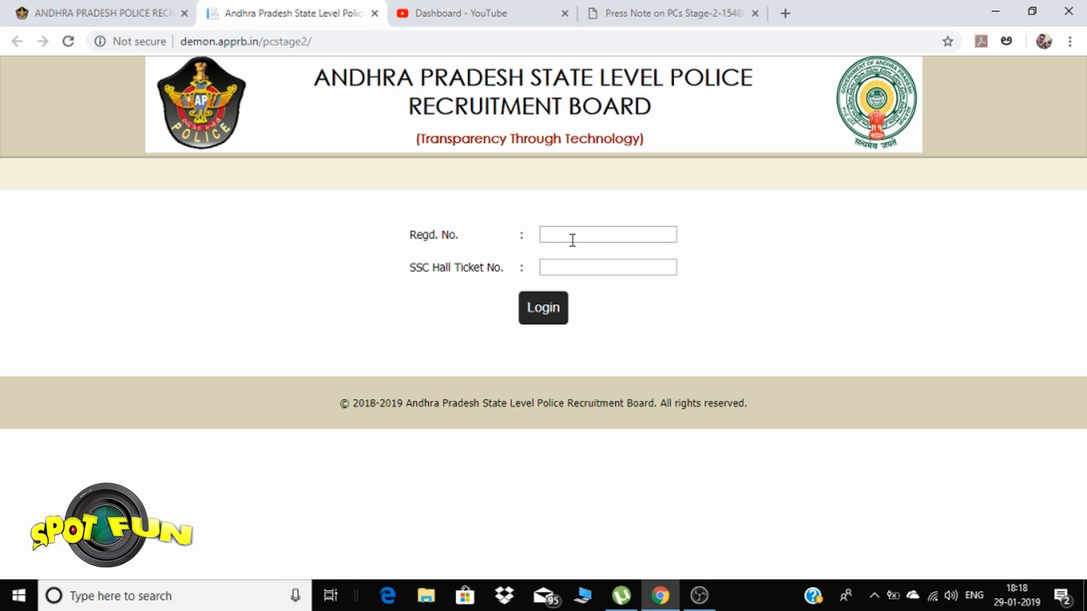
pyautogui.click(575, 241)
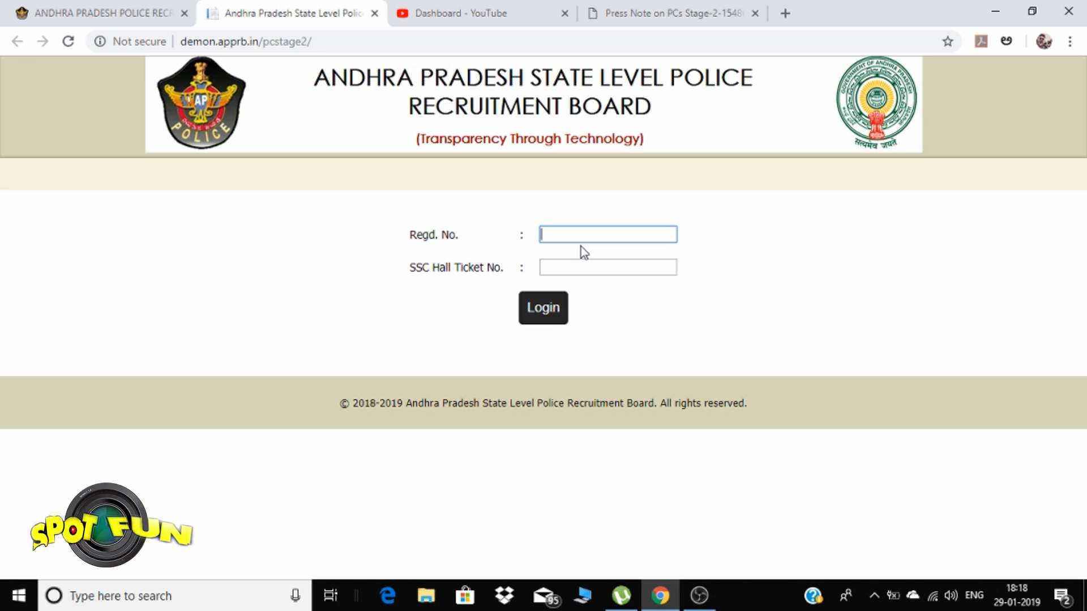
pyautogui.click(581, 266)
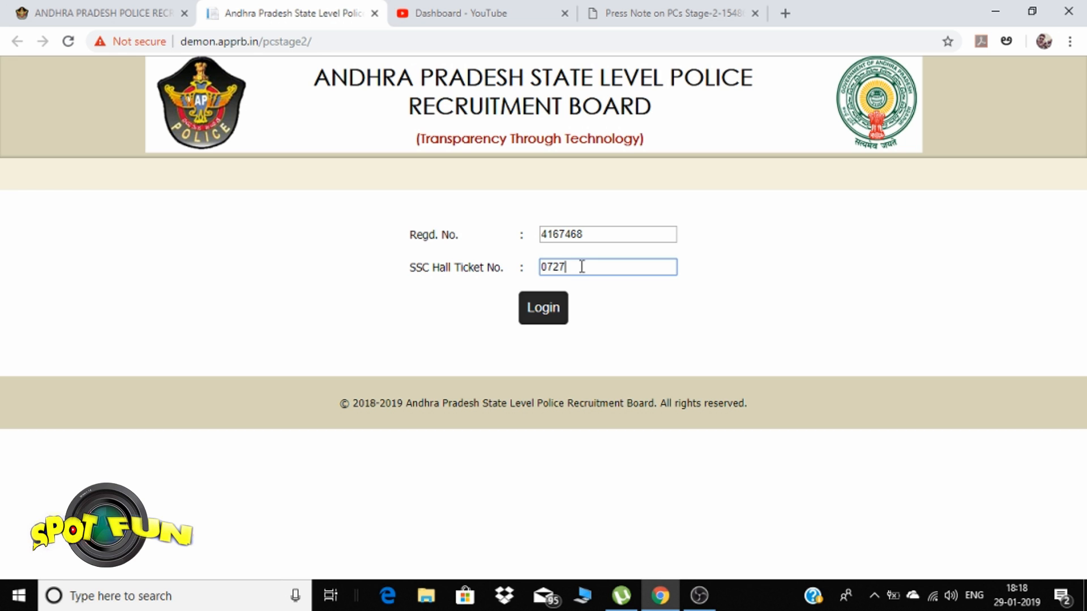
pyautogui.click(545, 310)
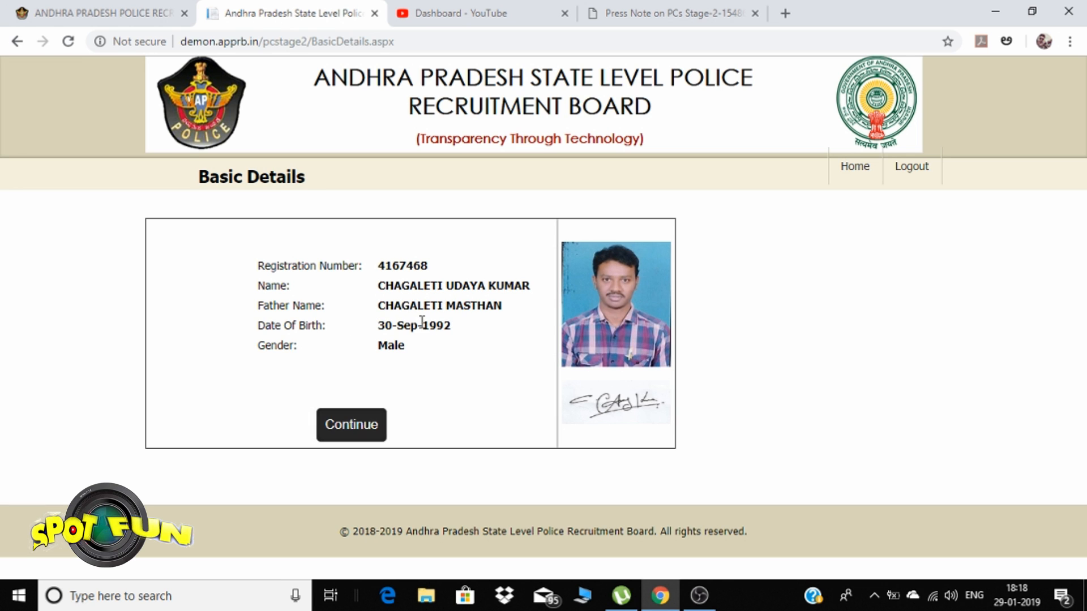
# Continue past Basic Details to the User Dashboard and view its five Pending section cards
pyautogui.click(343, 432)
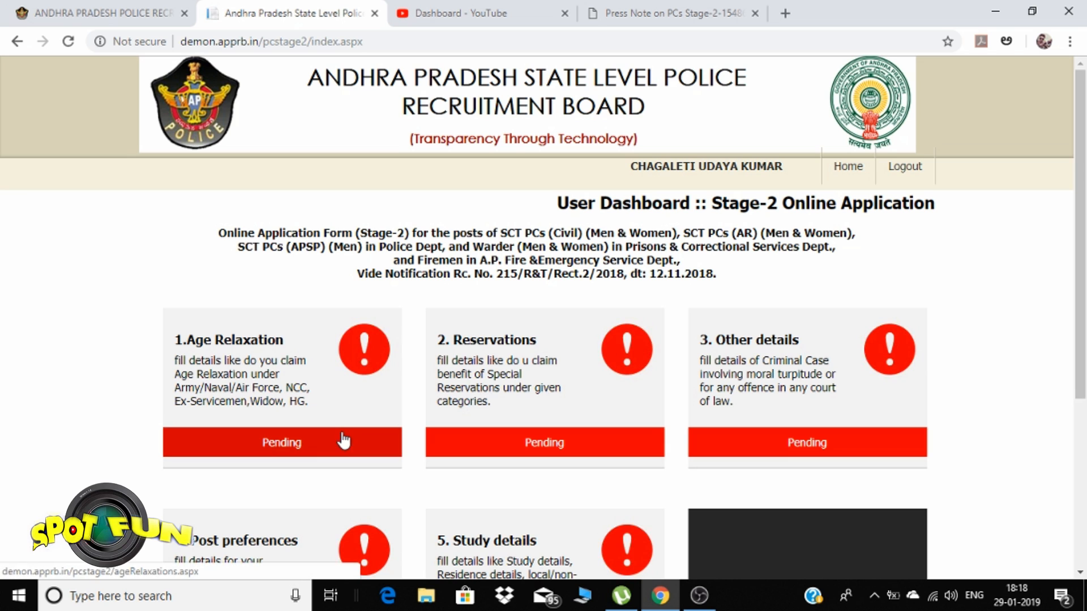
pyautogui.scroll(-3, 561, 419)
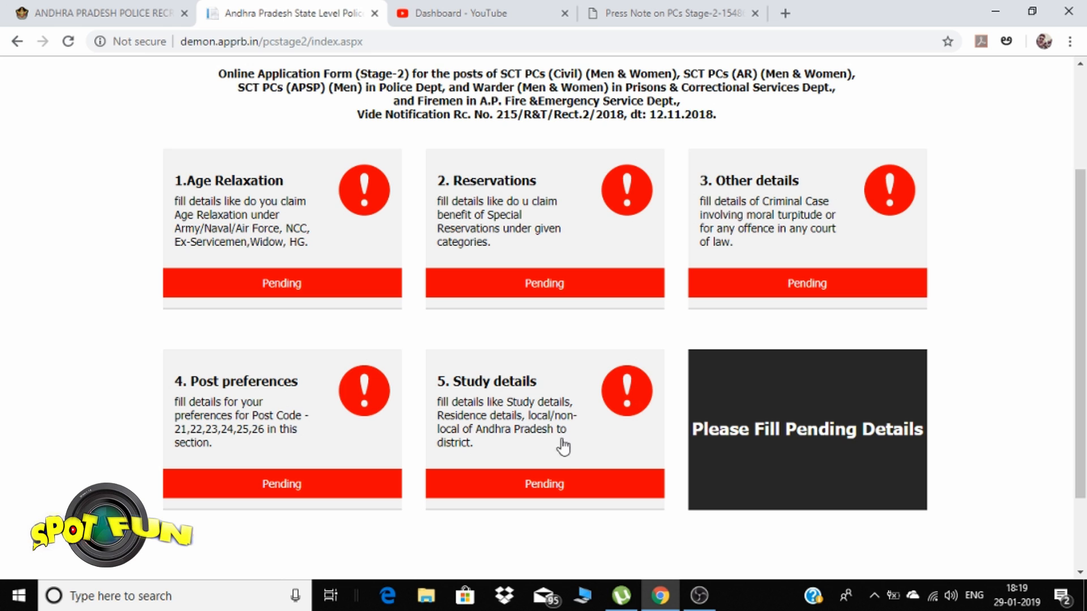
# Open the Age Relaxation section and look over its questions
pyautogui.click(281, 284)
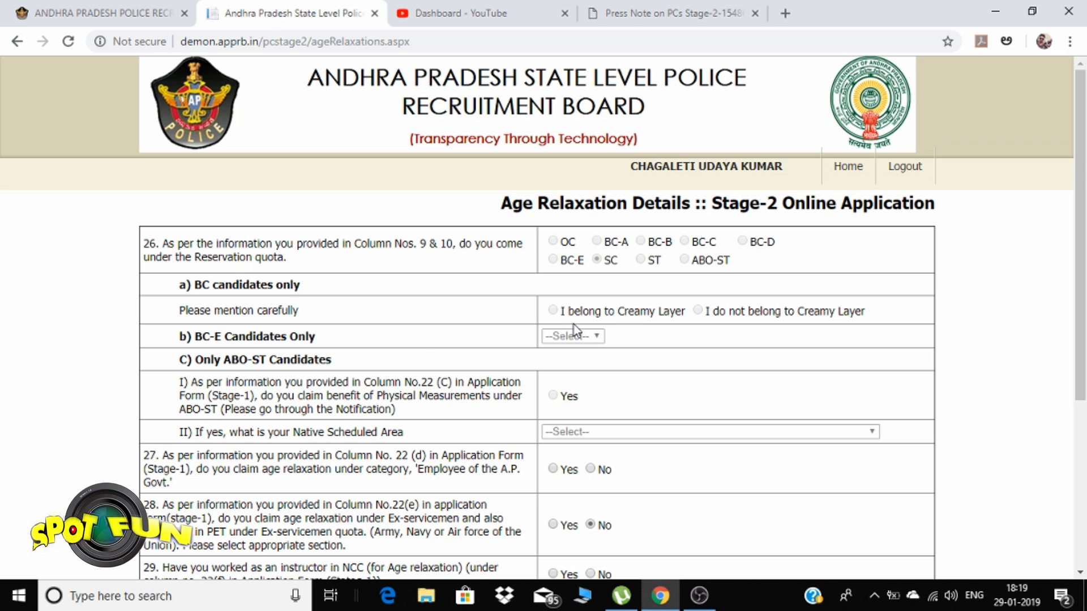
pyautogui.scroll(-1, 419, 327)
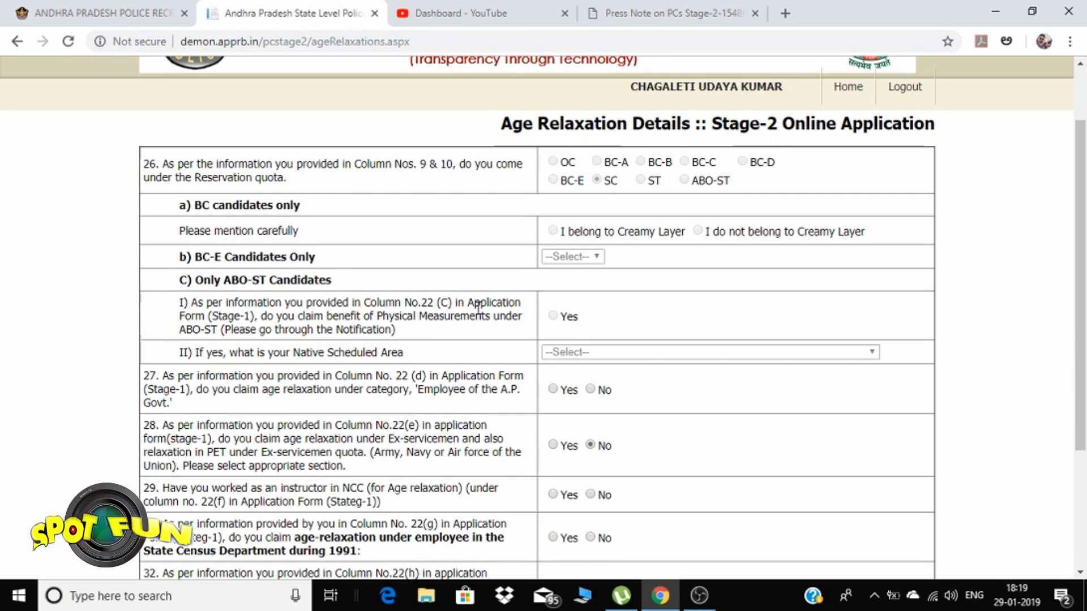
pyautogui.scroll(-2, 419, 314)
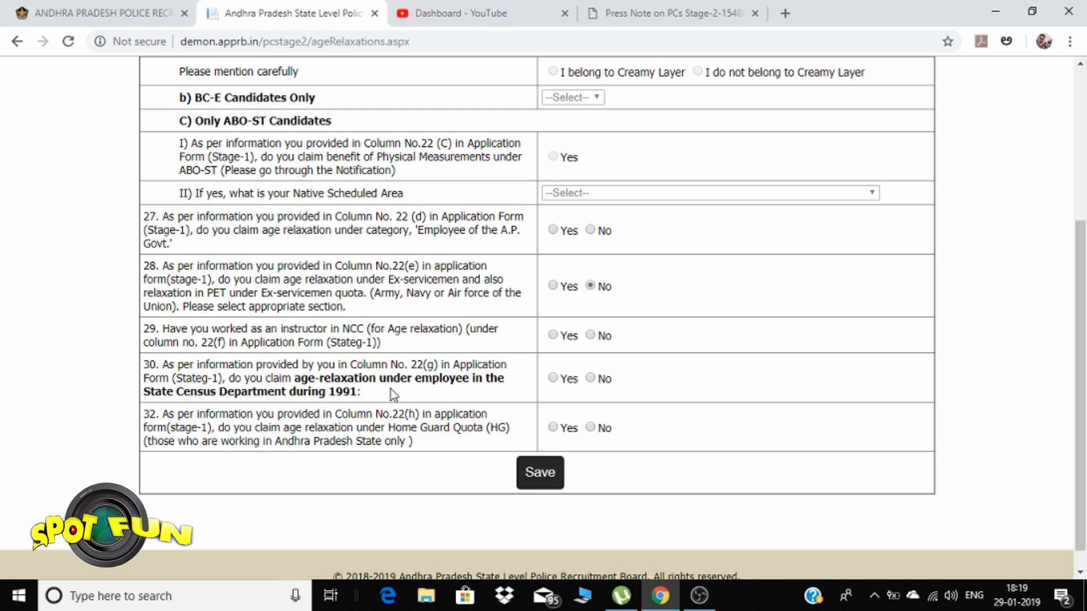
pyautogui.scroll(1, 390, 389)
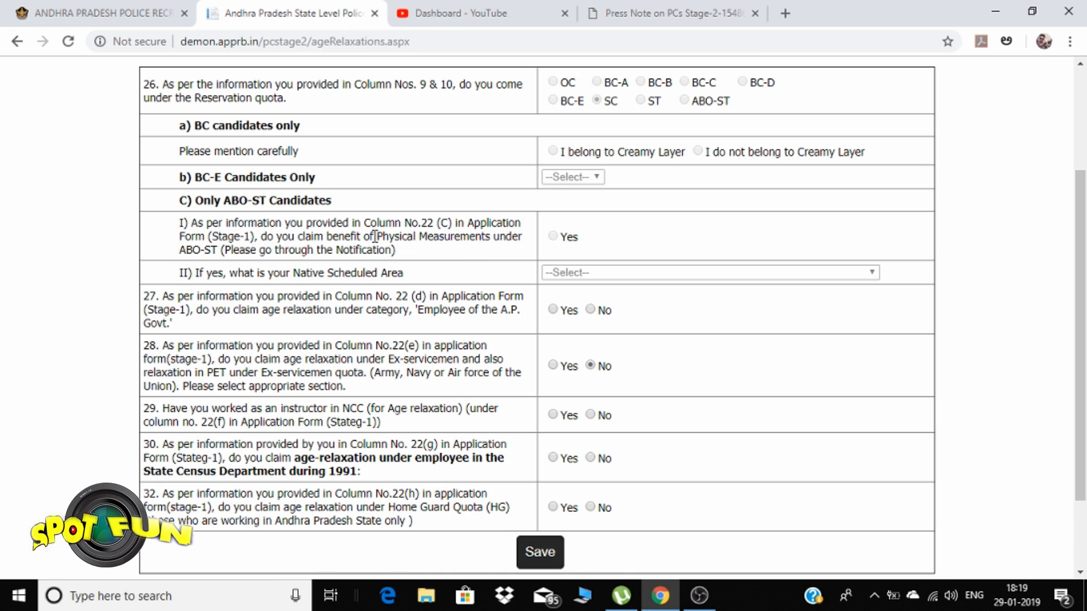
pyautogui.scroll(2, 331, 249)
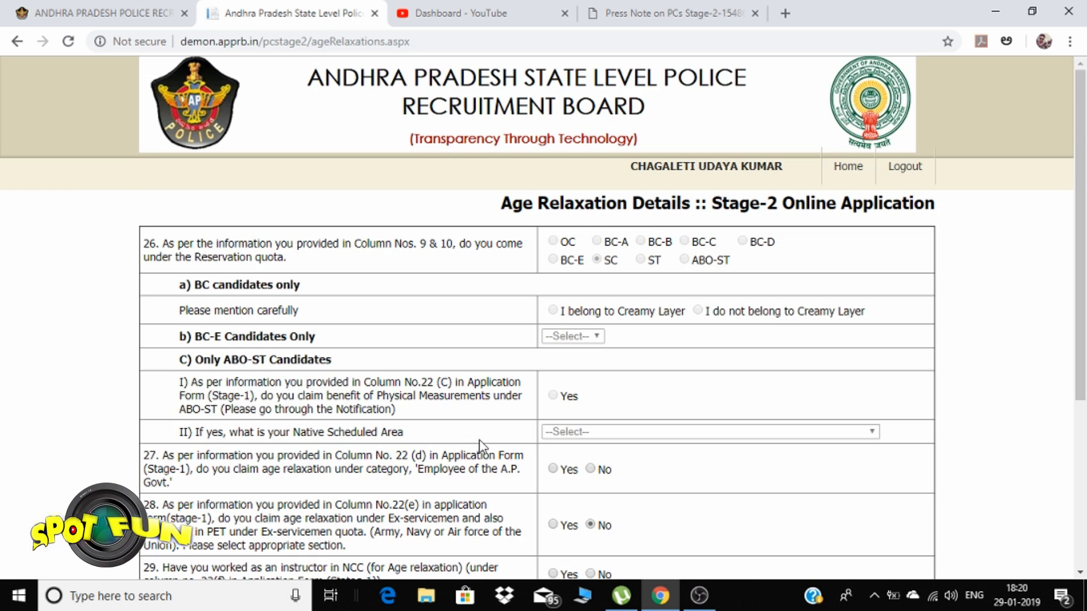
pyautogui.scroll(-3, 478, 444)
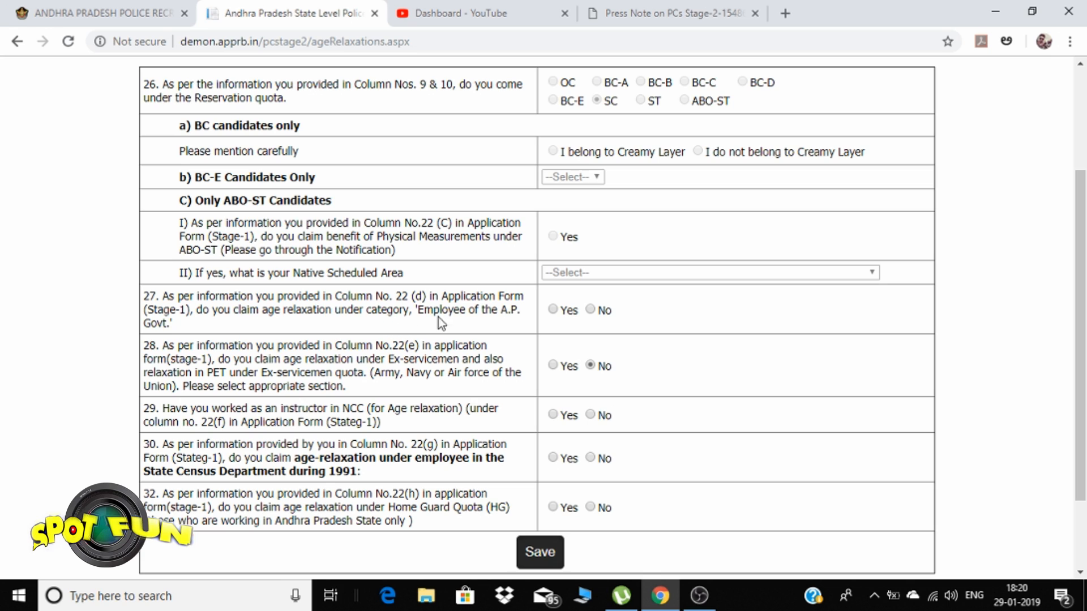
# Answer No to relaxation questions 27, 28, 29, 30 and 32, then save
pyautogui.click(591, 310)
pyautogui.click(591, 366)
pyautogui.click(591, 415)
pyautogui.click(590, 458)
pyautogui.scroll(-2, 467, 483)
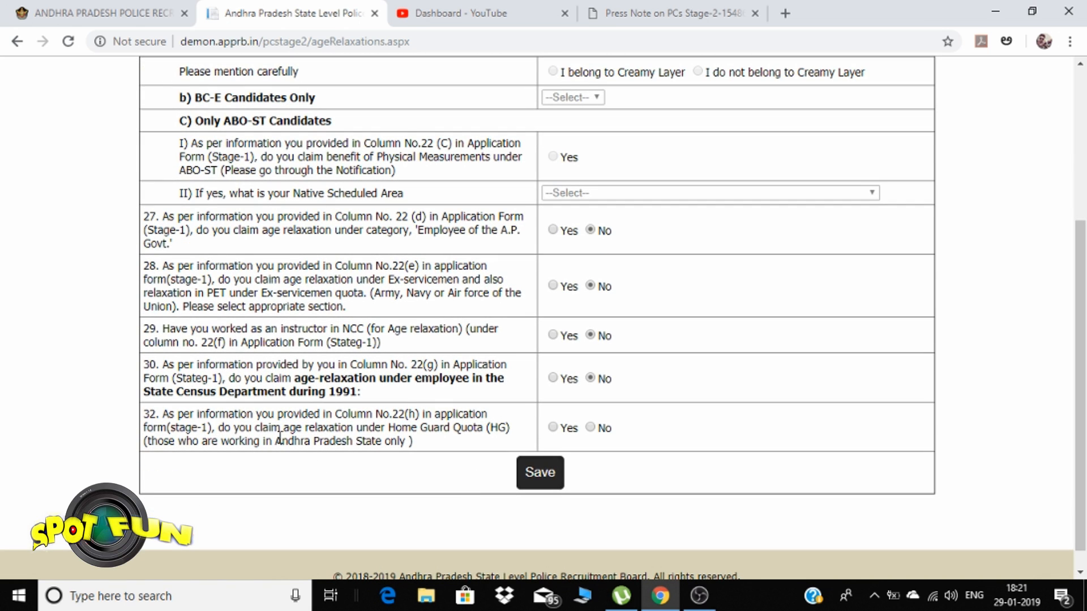
pyautogui.click(591, 429)
pyautogui.click(541, 473)
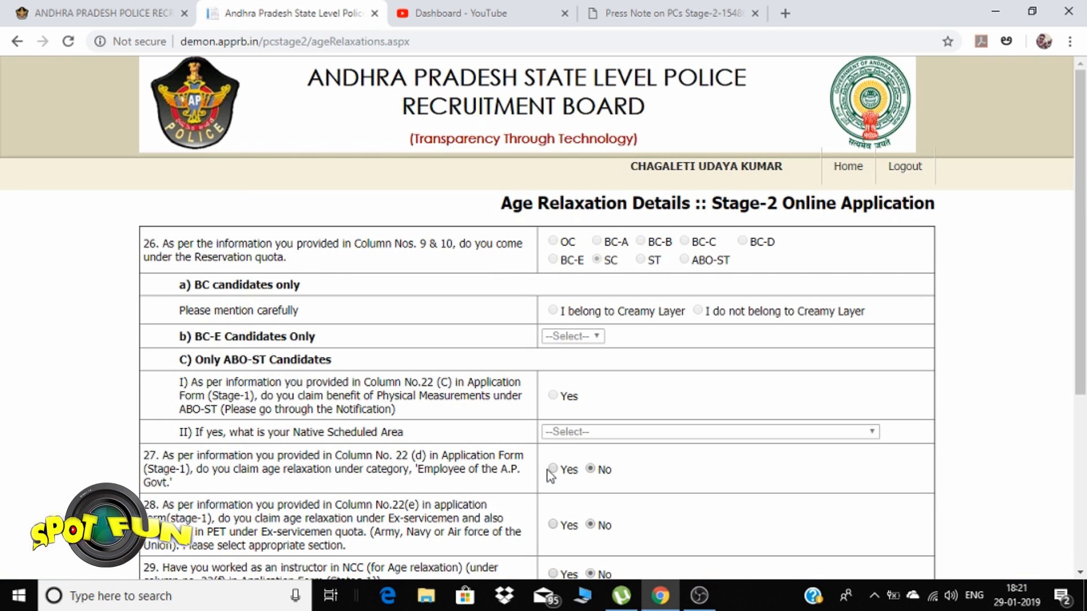
pyautogui.scroll(-5, 542, 390)
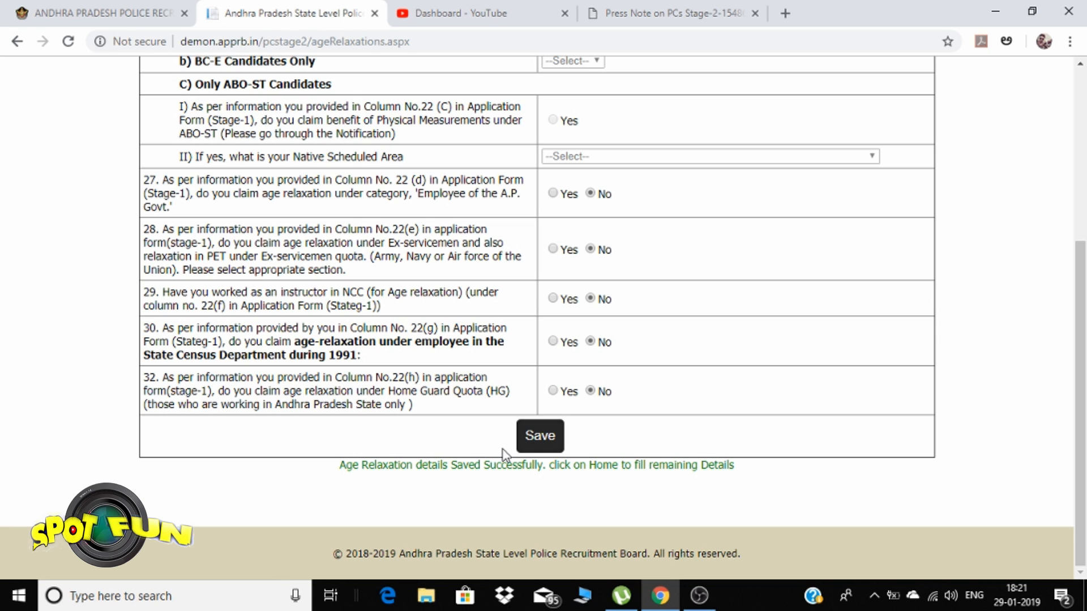
# Re-save the age relaxation details, return to the dashboard, and open the Reservations section
pyautogui.click(542, 435)
pyautogui.scroll(5, 617, 461)
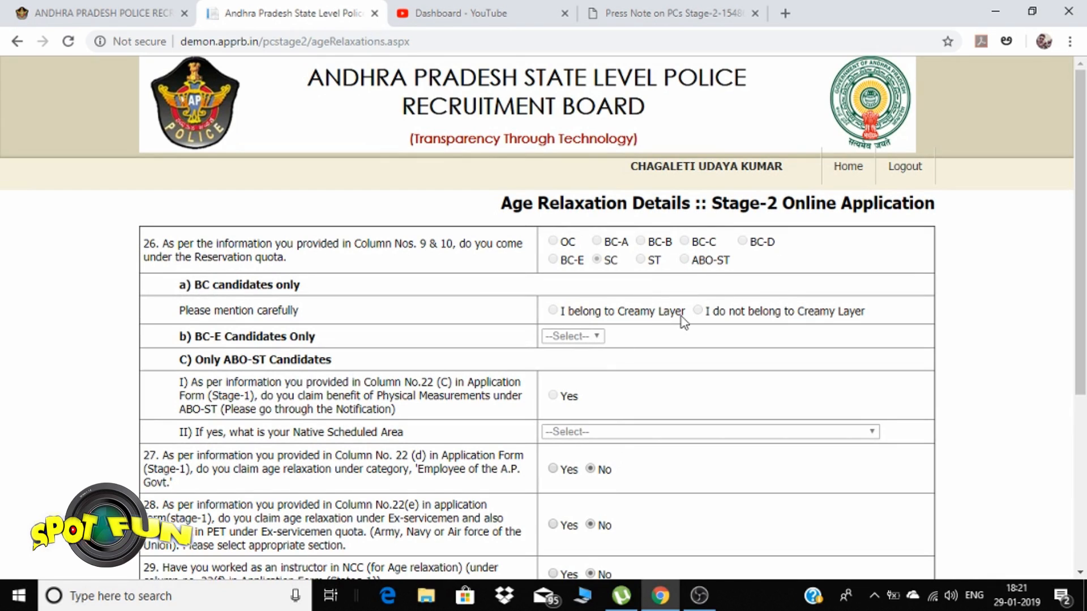
pyautogui.click(847, 167)
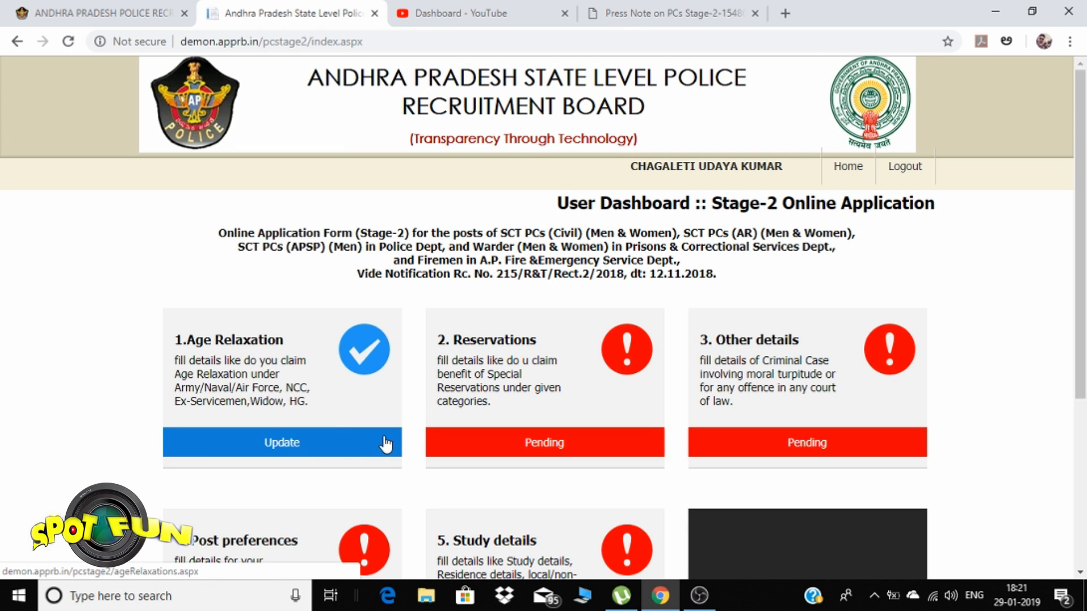
pyautogui.scroll(-3, 385, 444)
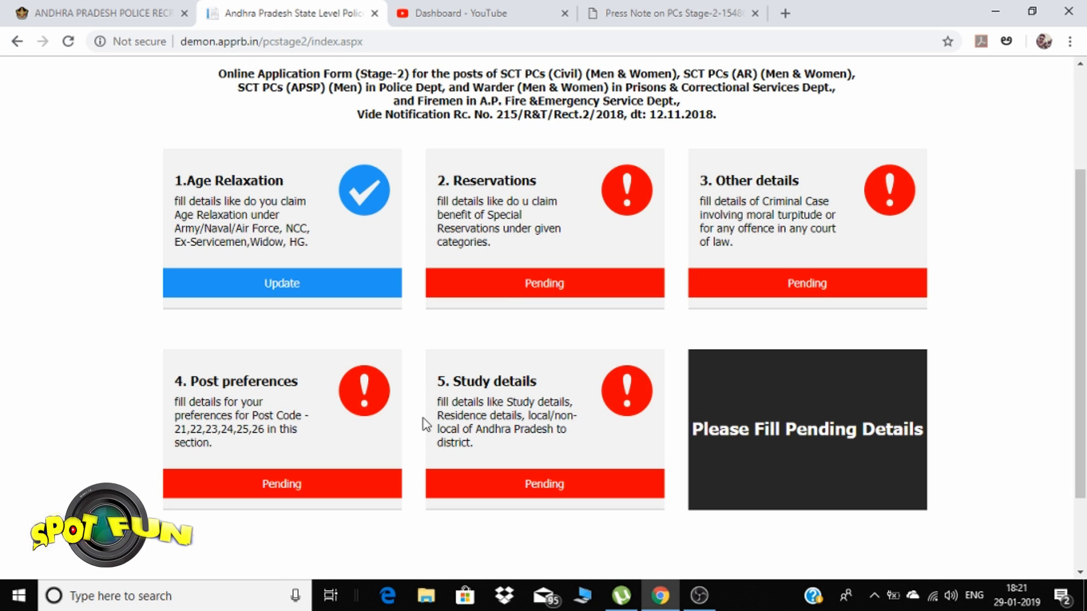
pyautogui.click(564, 289)
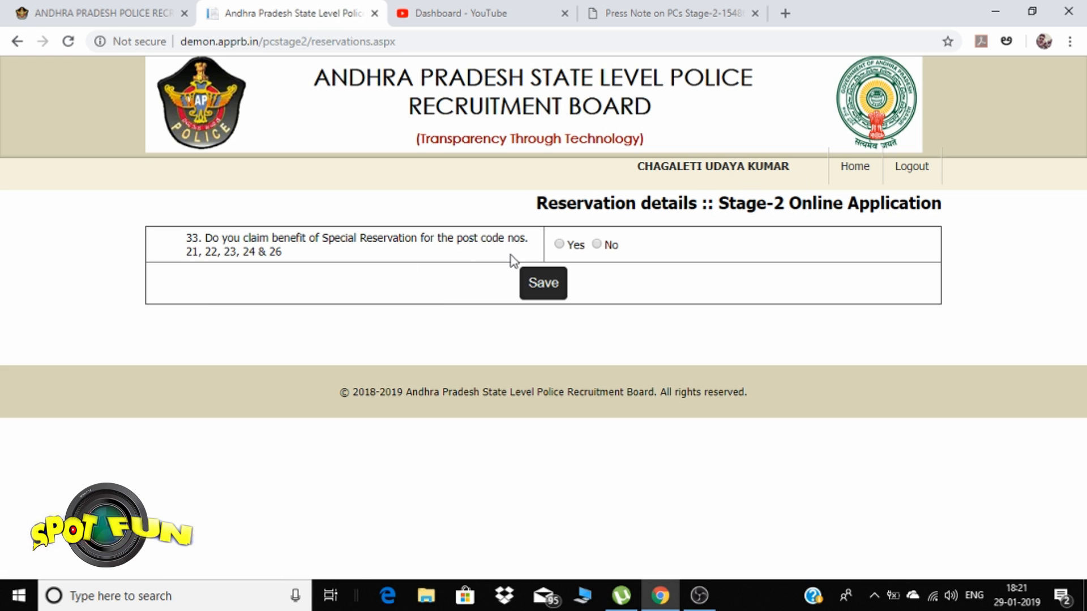
# Leave Reservation details for the dashboard and open the Other details section
pyautogui.click(852, 170)
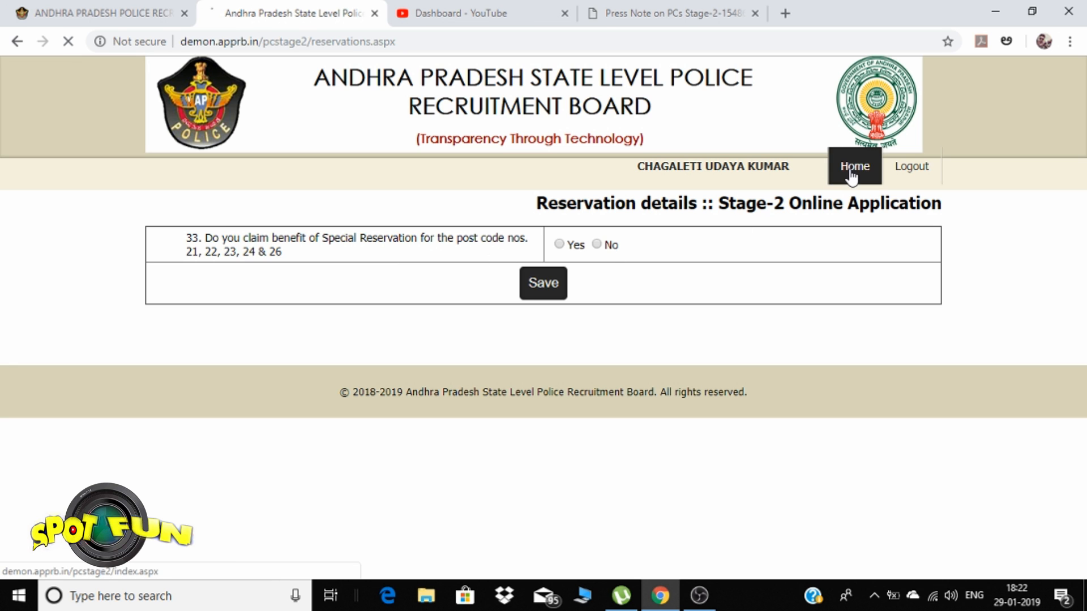
pyautogui.scroll(-1, 610, 371)
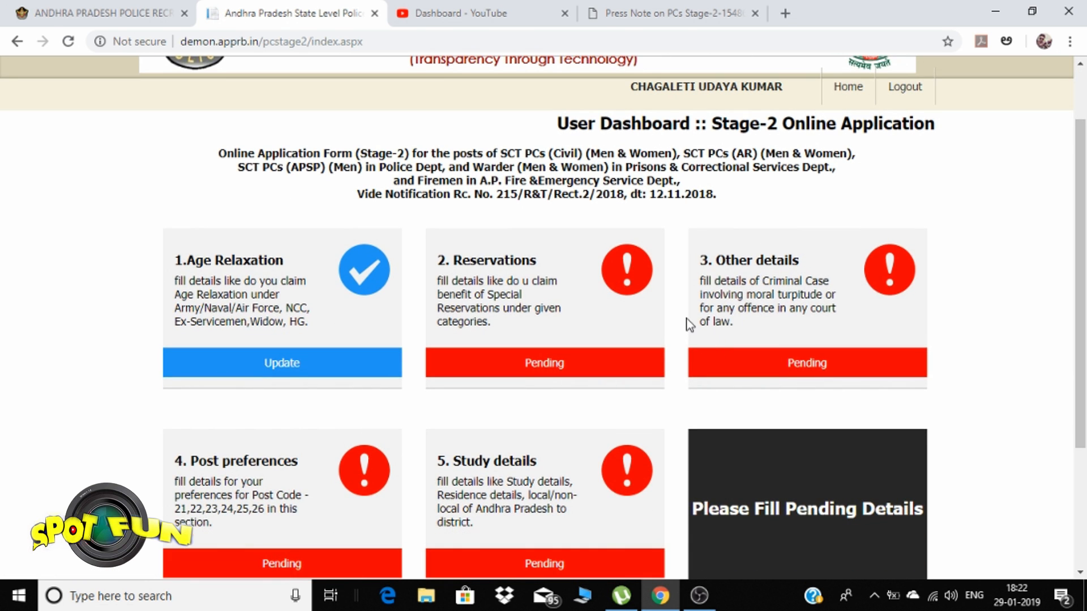
pyautogui.click(733, 371)
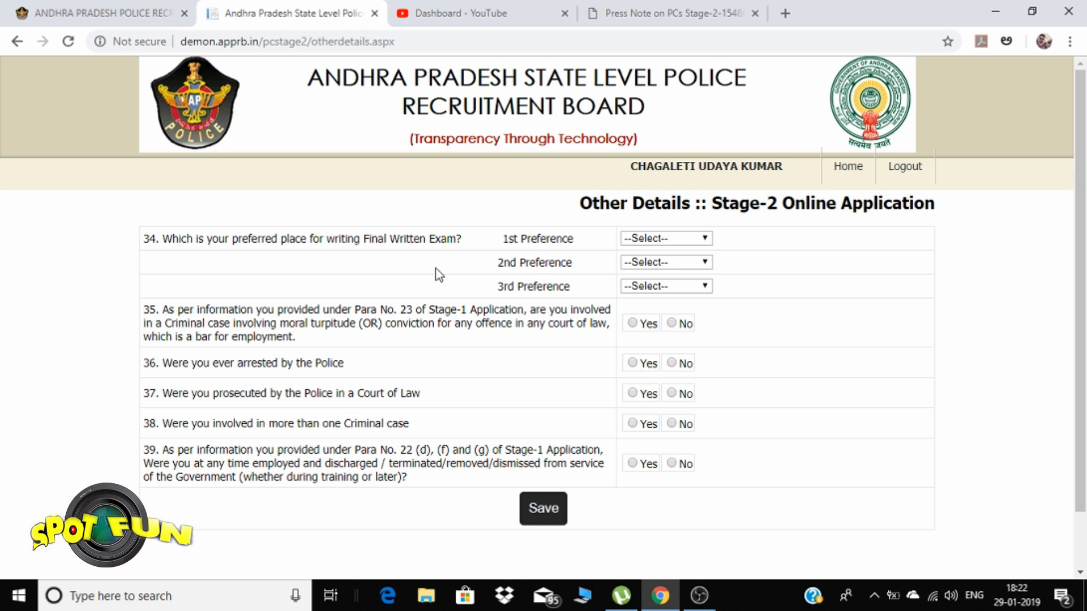
# In question 34, pick Kurnool as 1st, Tirupati as 2nd and Guntur as 3rd exam centre
pyautogui.click(663, 238)
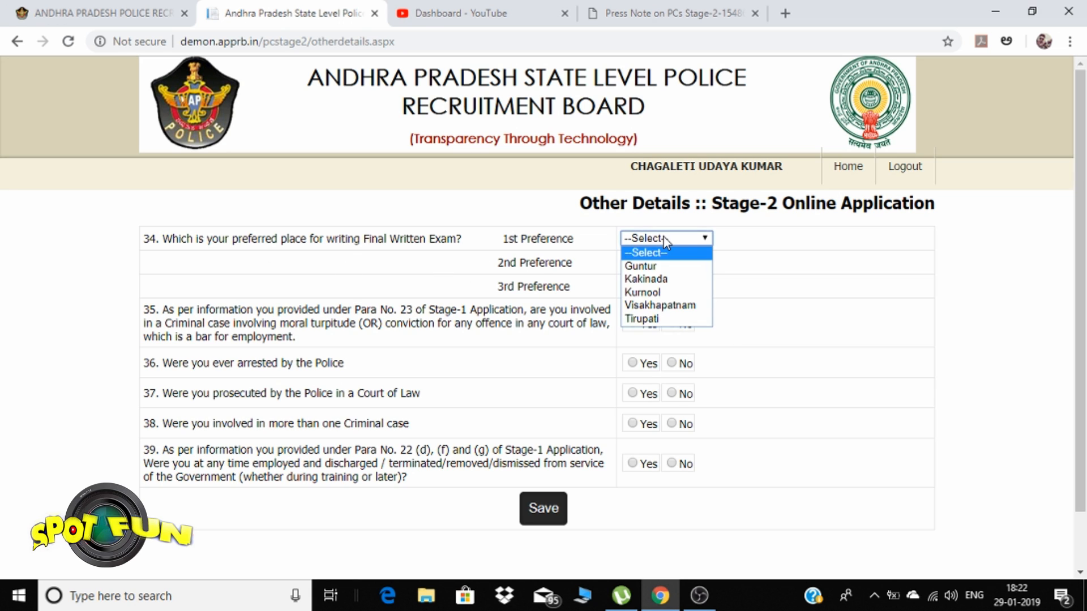
pyautogui.click(666, 240)
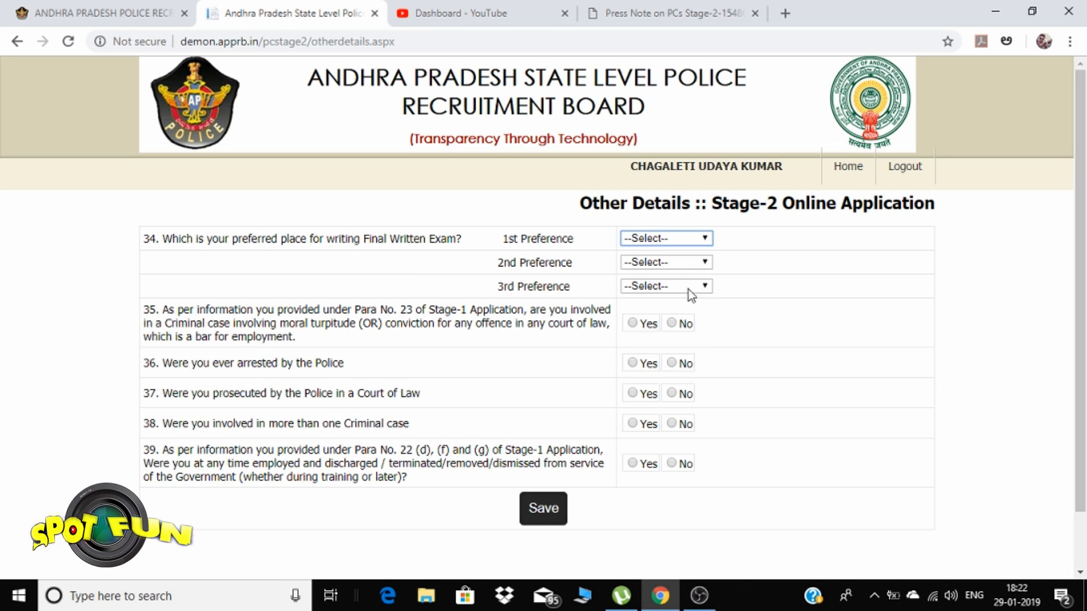
pyautogui.click(678, 269)
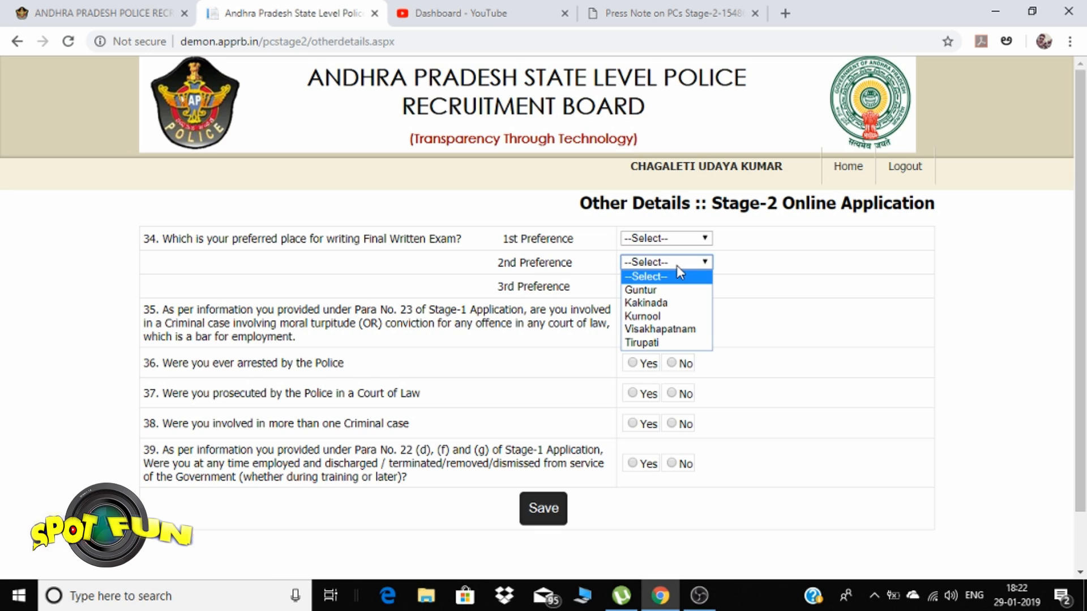
pyautogui.click(687, 240)
pyautogui.click(690, 240)
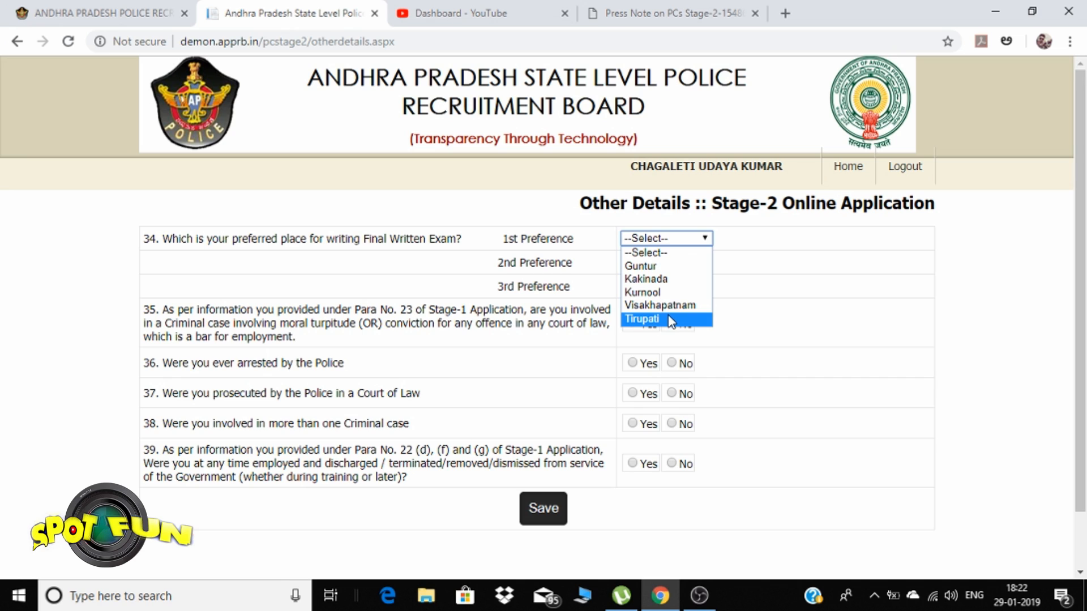
pyautogui.click(704, 238)
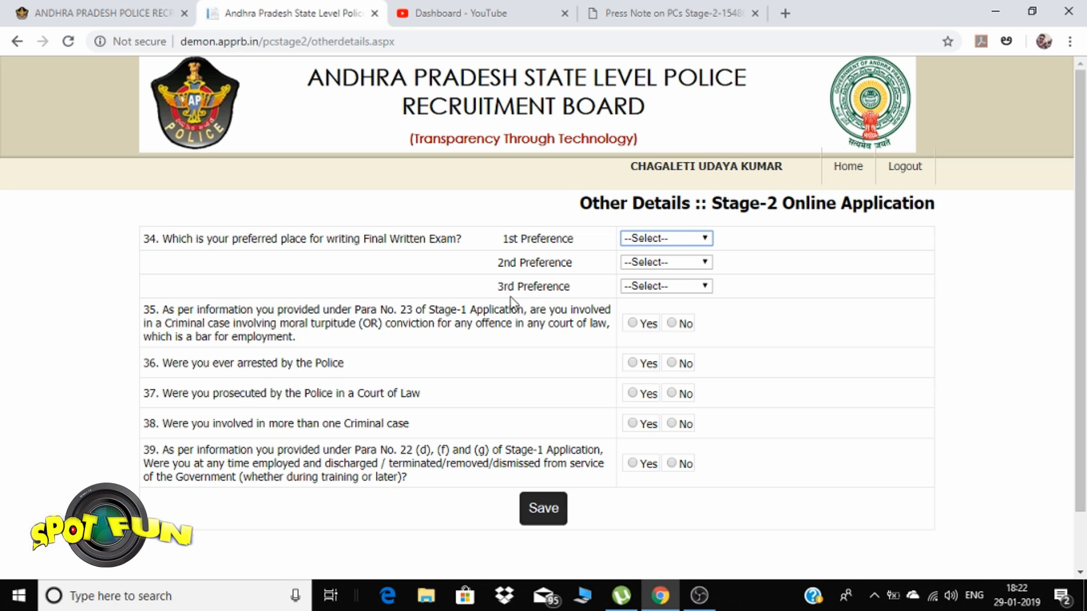
pyautogui.click(683, 242)
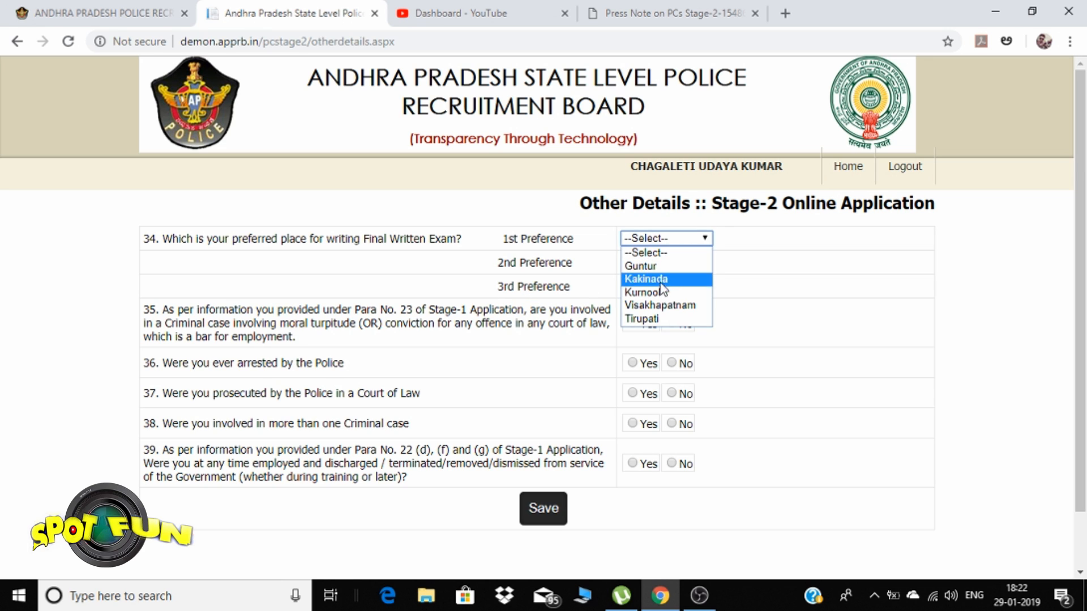
pyautogui.click(657, 291)
pyautogui.click(666, 263)
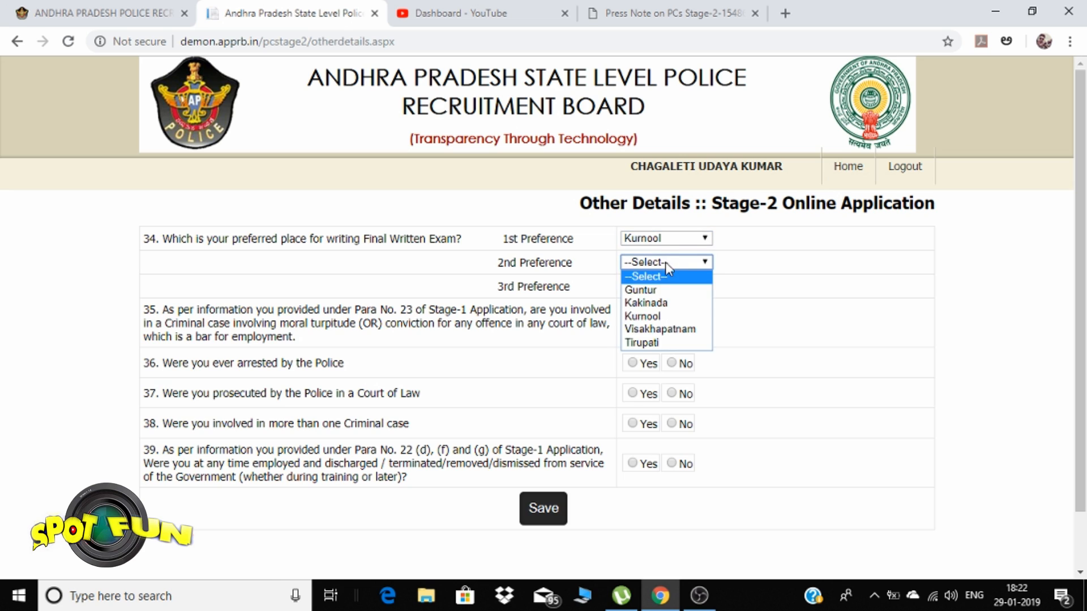
pyautogui.click(657, 344)
pyautogui.click(675, 286)
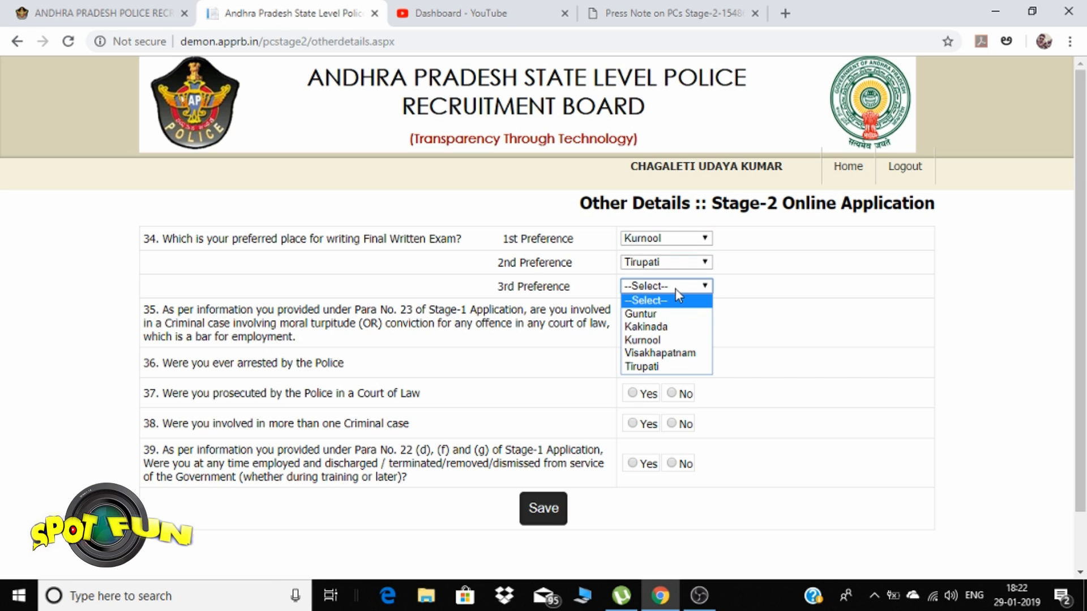
pyautogui.click(675, 314)
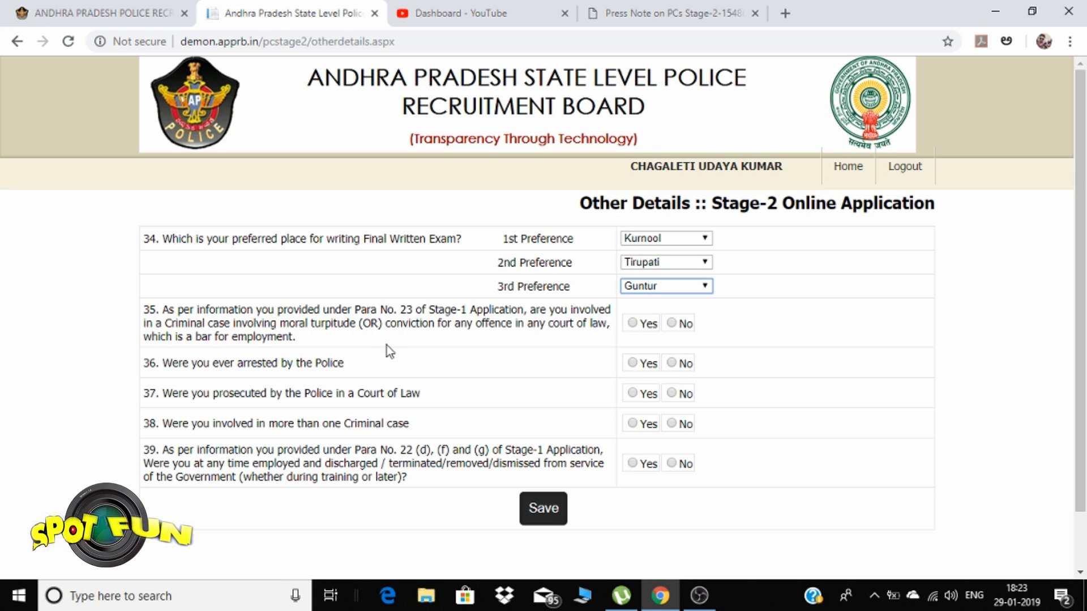
# Answer No to questions 35, 36, 38 and 39, and keep Kurnool as 1st preference
pyautogui.click(674, 324)
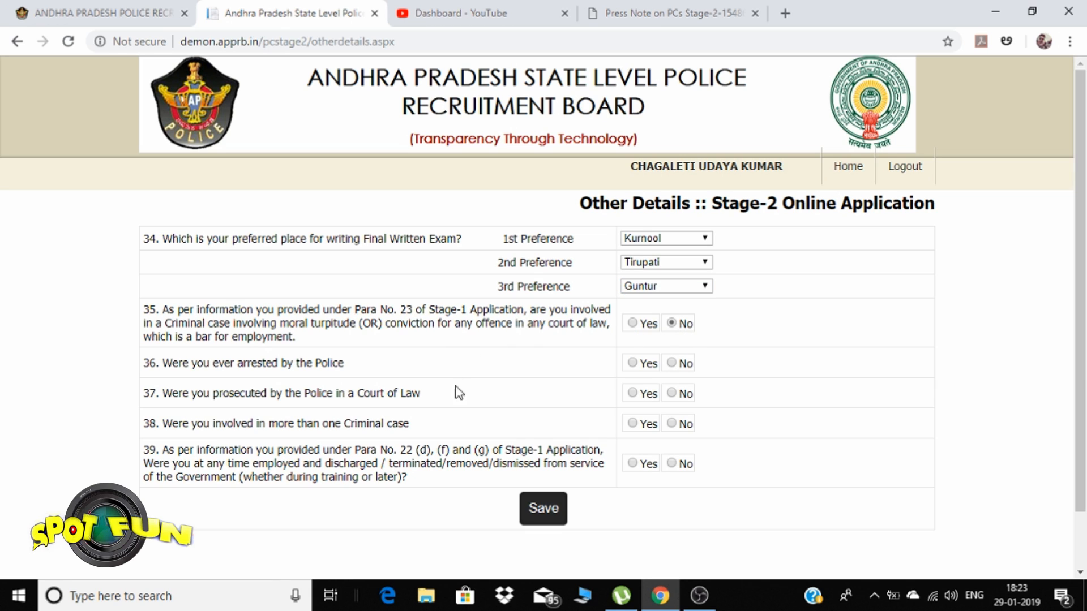
pyautogui.click(672, 364)
pyautogui.click(672, 424)
pyautogui.click(671, 465)
pyautogui.click(667, 243)
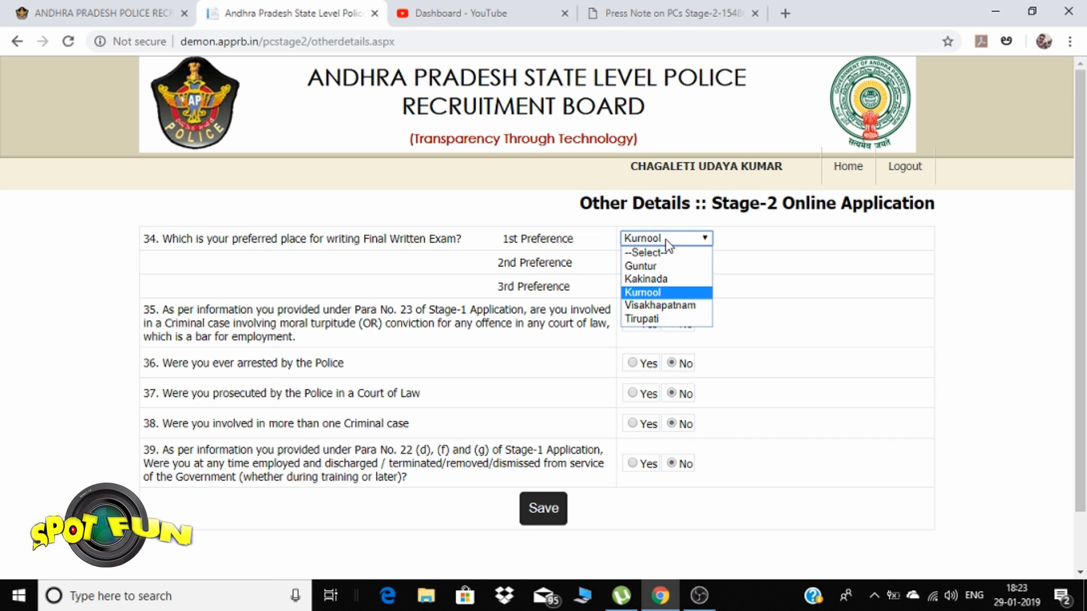
pyautogui.click(668, 294)
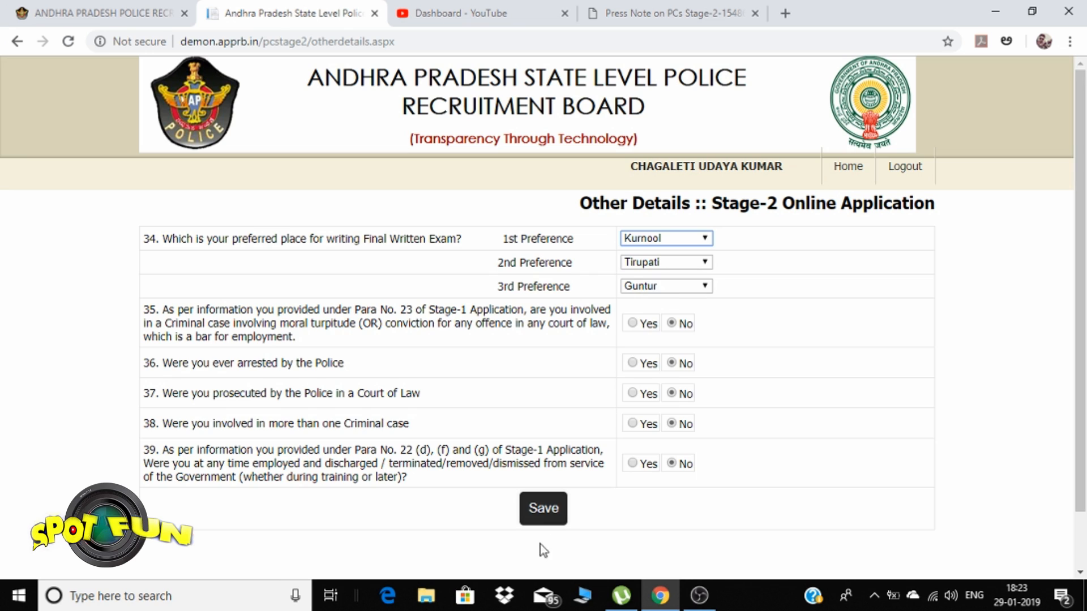
# Save the Other details form, go Home, and open the Post preferences section
pyautogui.click(541, 508)
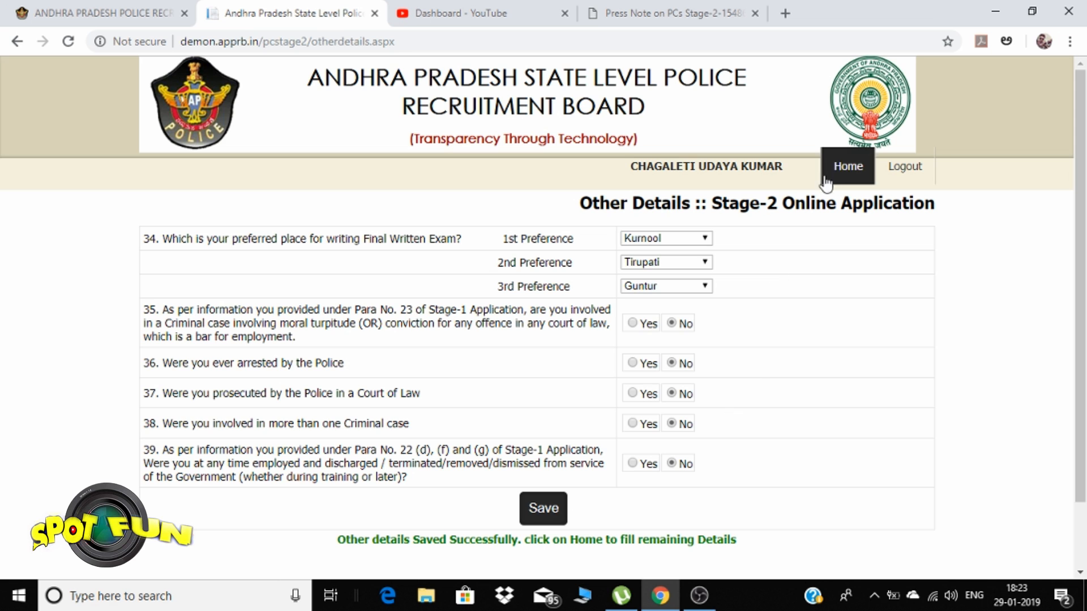
pyautogui.click(845, 167)
pyautogui.scroll(-3, 716, 342)
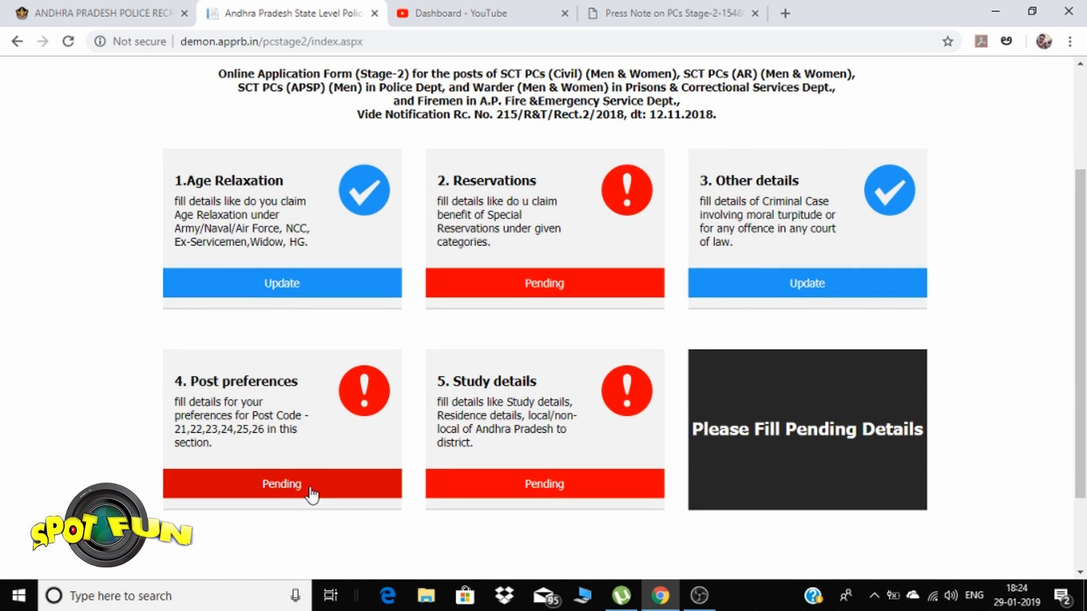
pyautogui.click(300, 490)
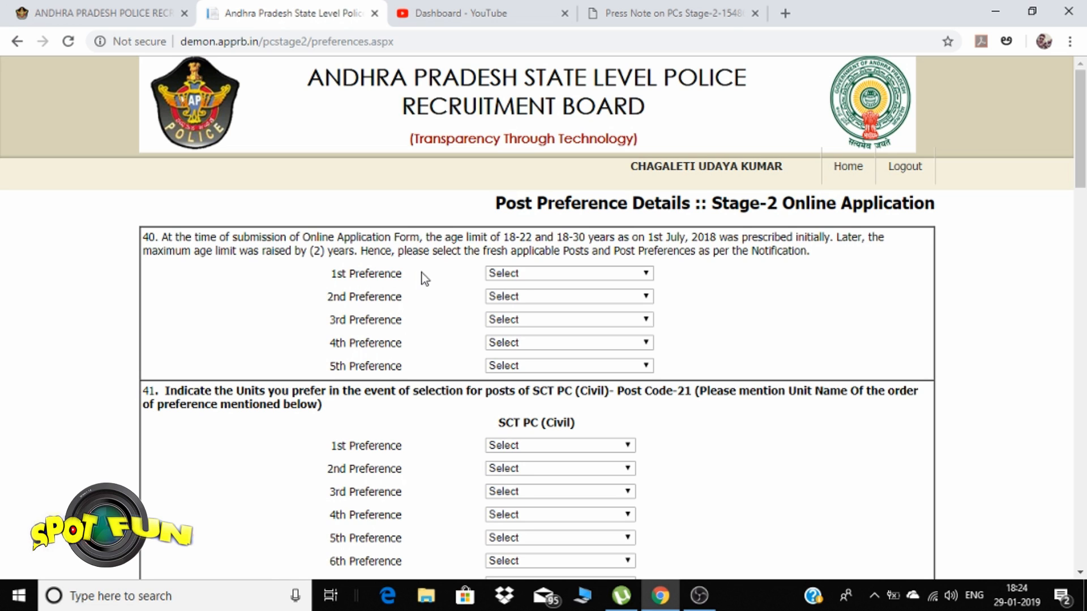
# Pick SCT PC (Civil), SCT PC (AR), SCT PC (APSP), Firemen (Men) and Warder (Men) as preferences 1–5
pyautogui.click(527, 275)
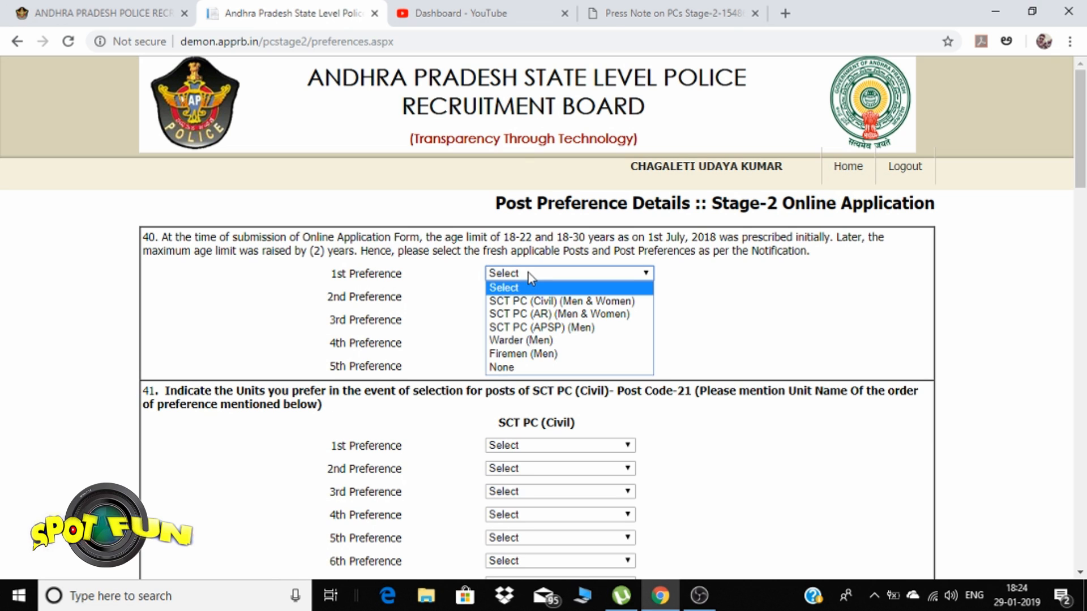
pyautogui.click(528, 301)
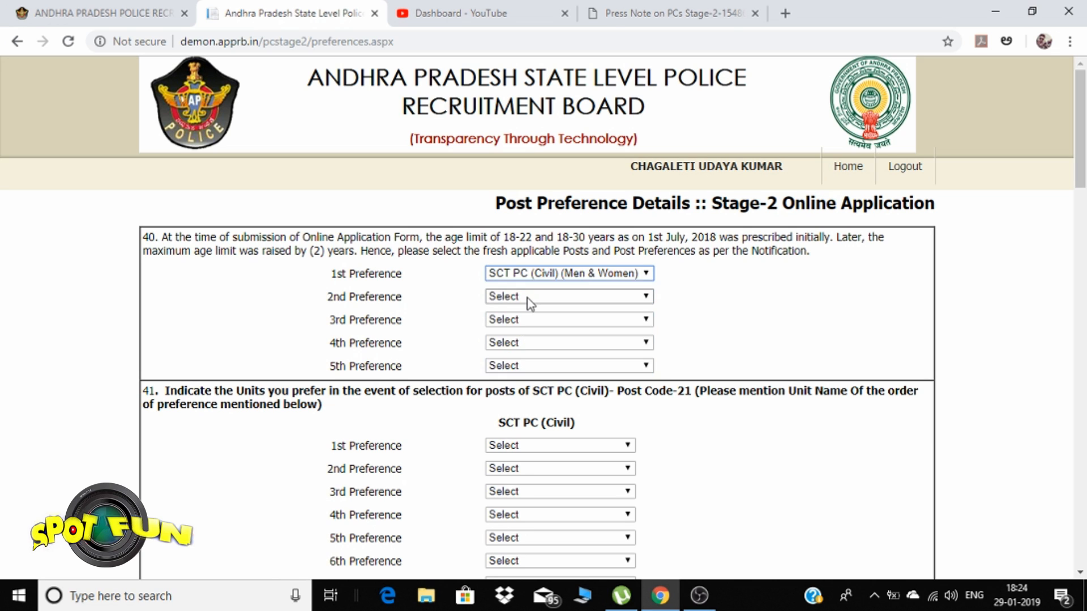
pyautogui.click(529, 300)
pyautogui.click(532, 335)
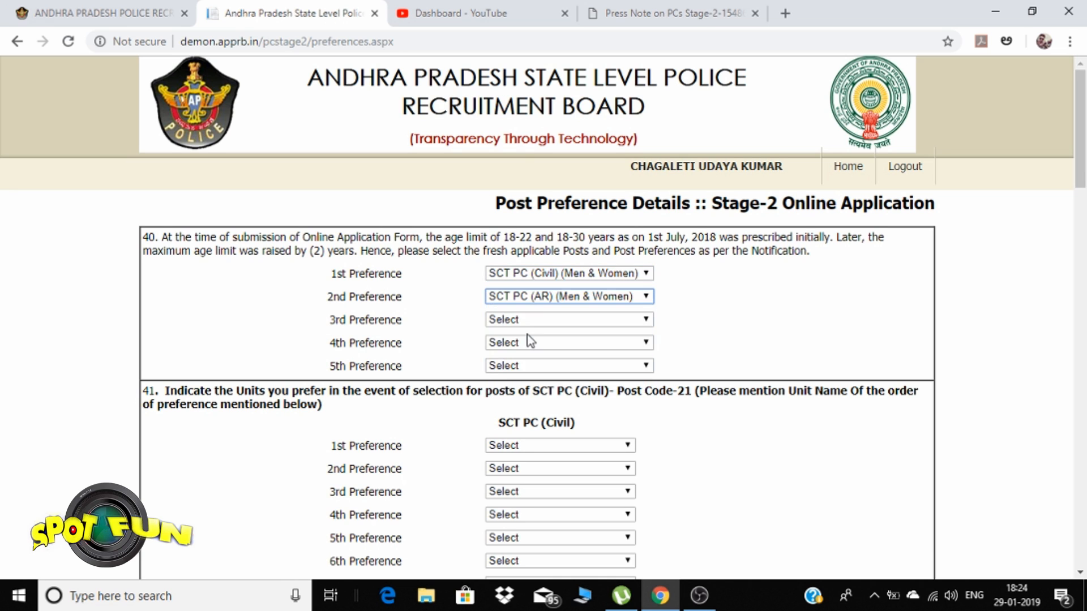
pyautogui.click(532, 318)
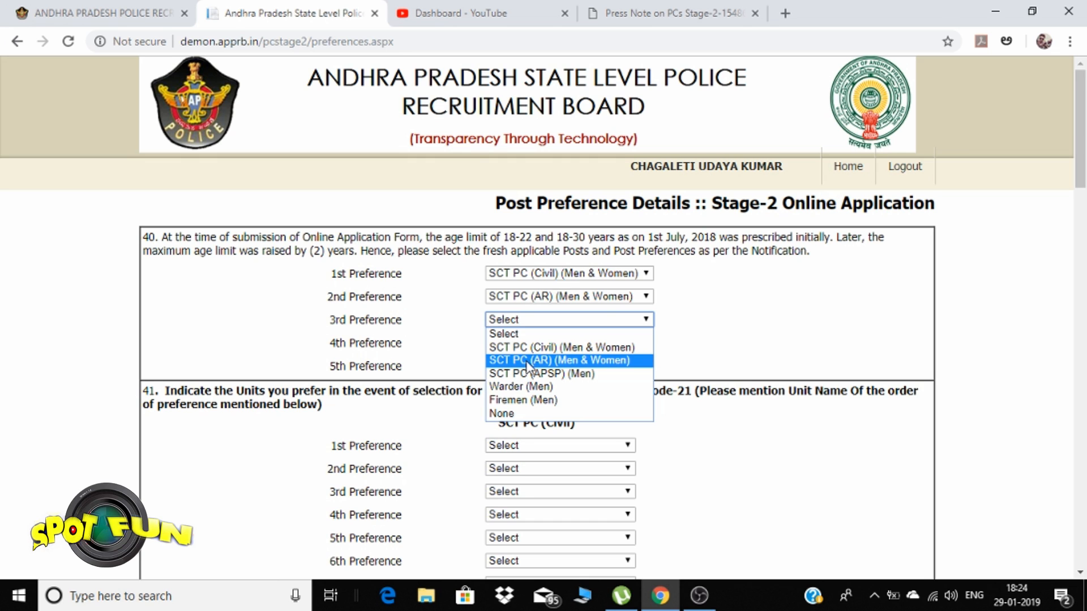
pyautogui.click(535, 372)
pyautogui.click(520, 343)
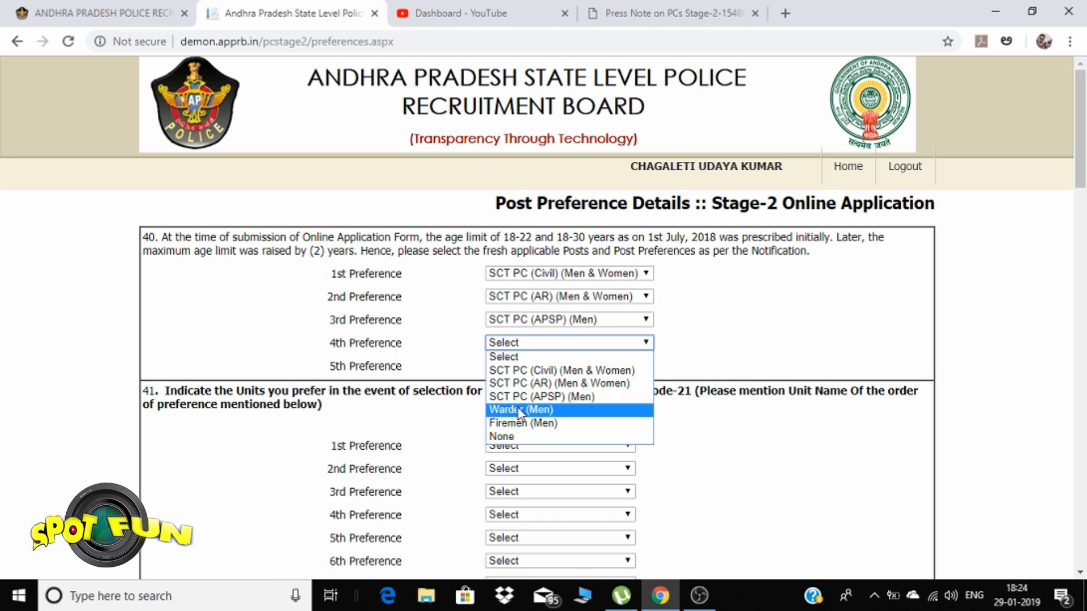
pyautogui.click(522, 423)
pyautogui.click(520, 367)
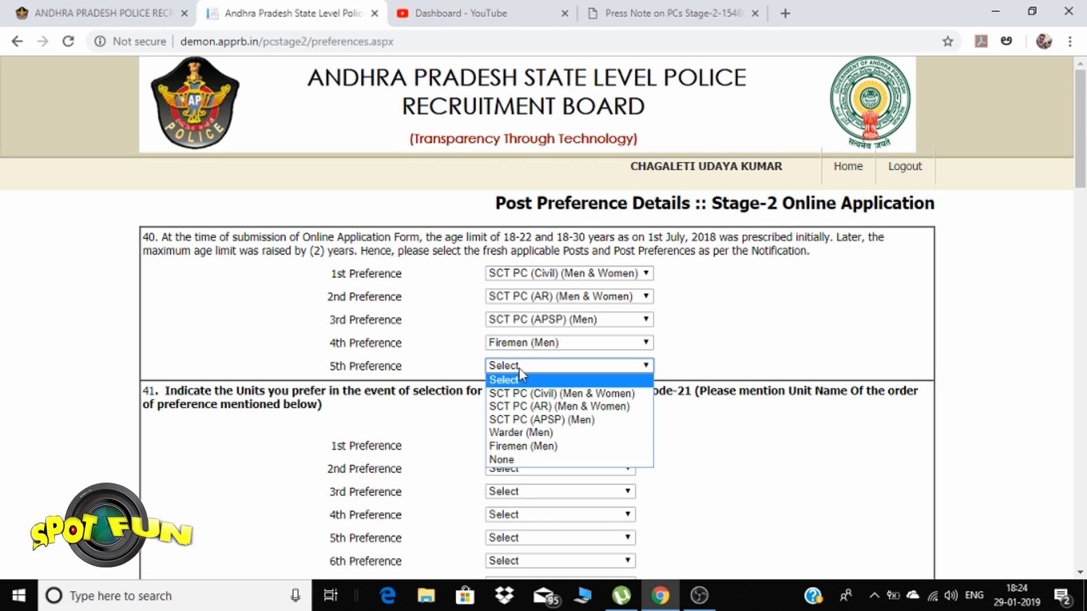
pyautogui.click(518, 433)
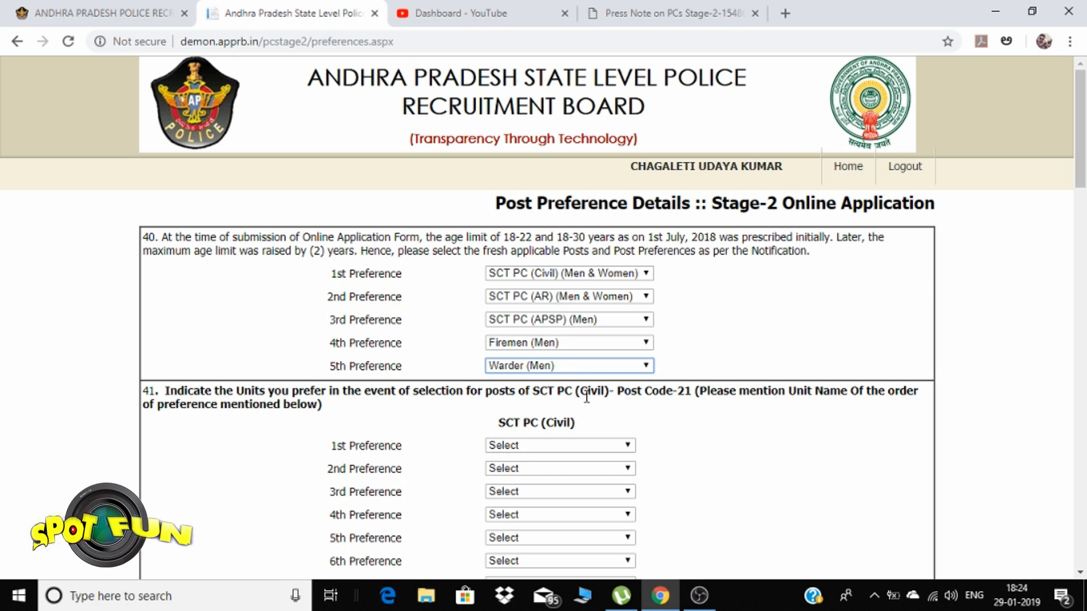
pyautogui.scroll(-3, 575, 399)
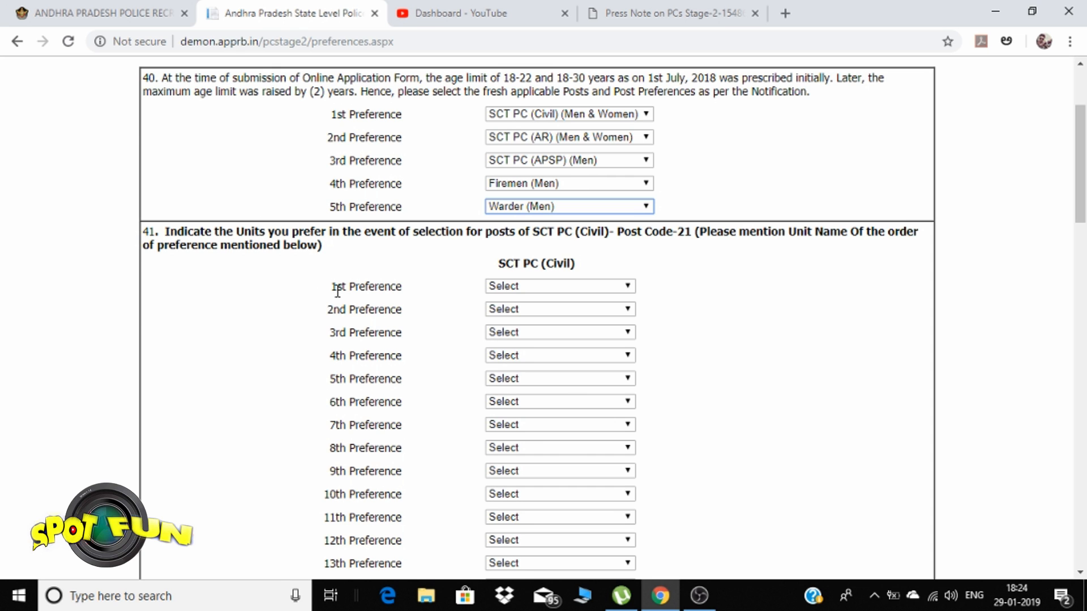
pyautogui.scroll(1, 337, 291)
pyautogui.scroll(1, 337, 291)
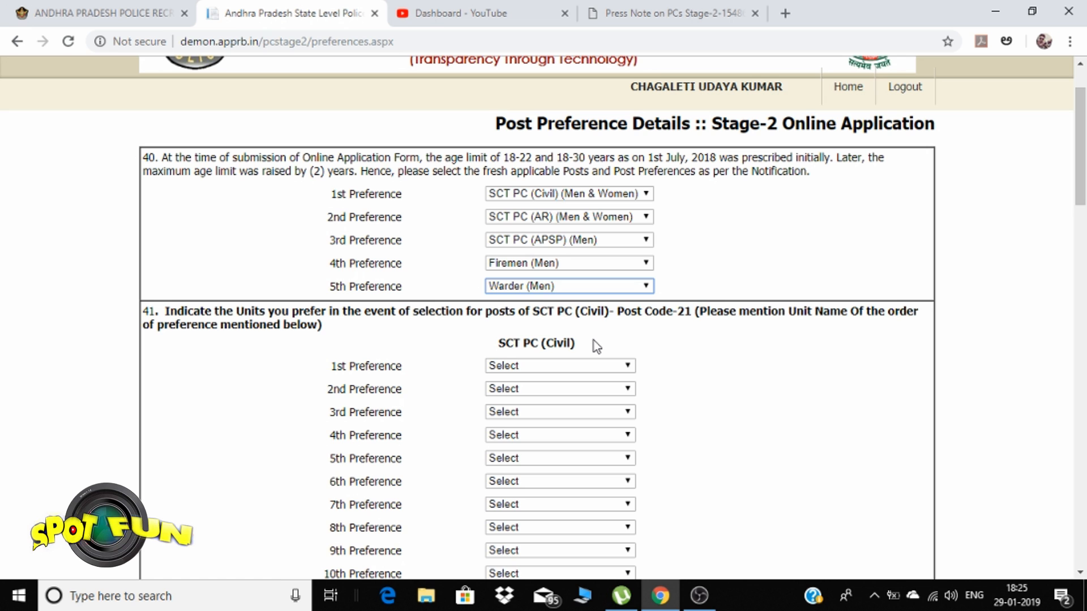
pyautogui.scroll(-5, 594, 342)
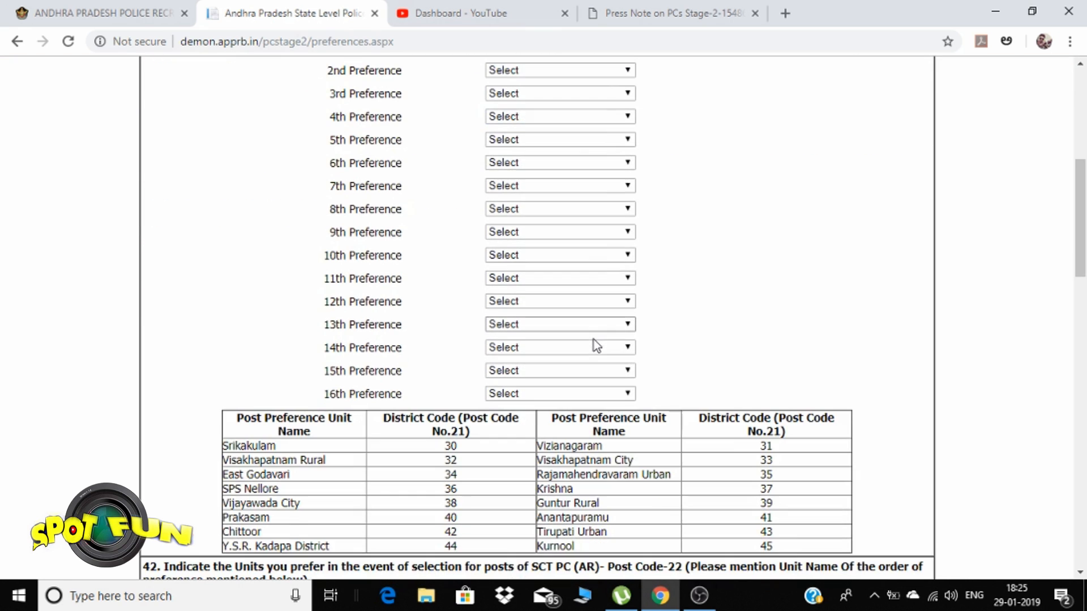
pyautogui.scroll(-3, 686, 351)
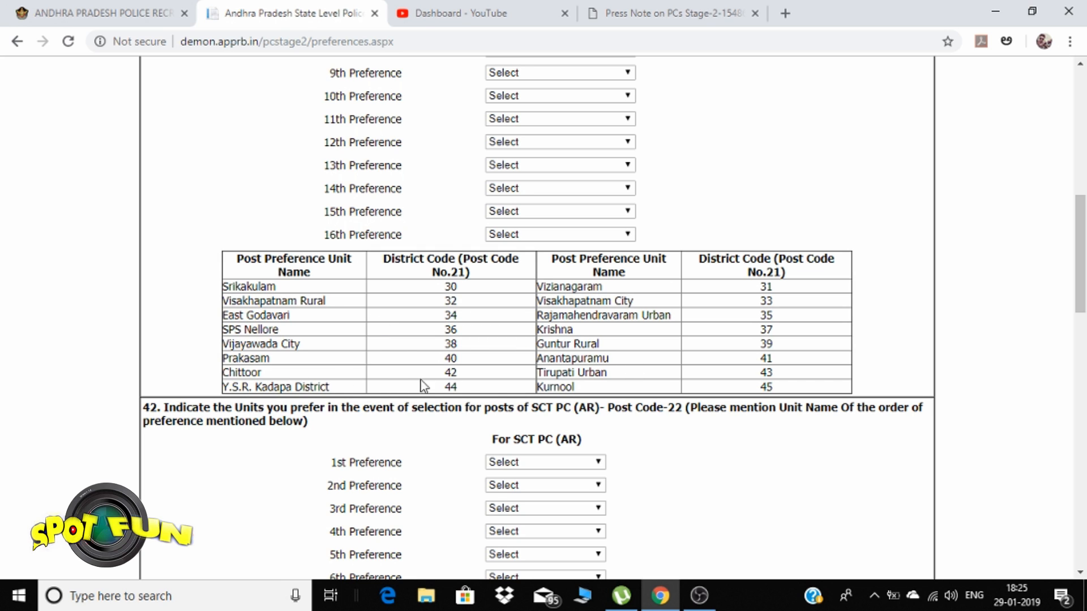
pyautogui.scroll(8, 776, 365)
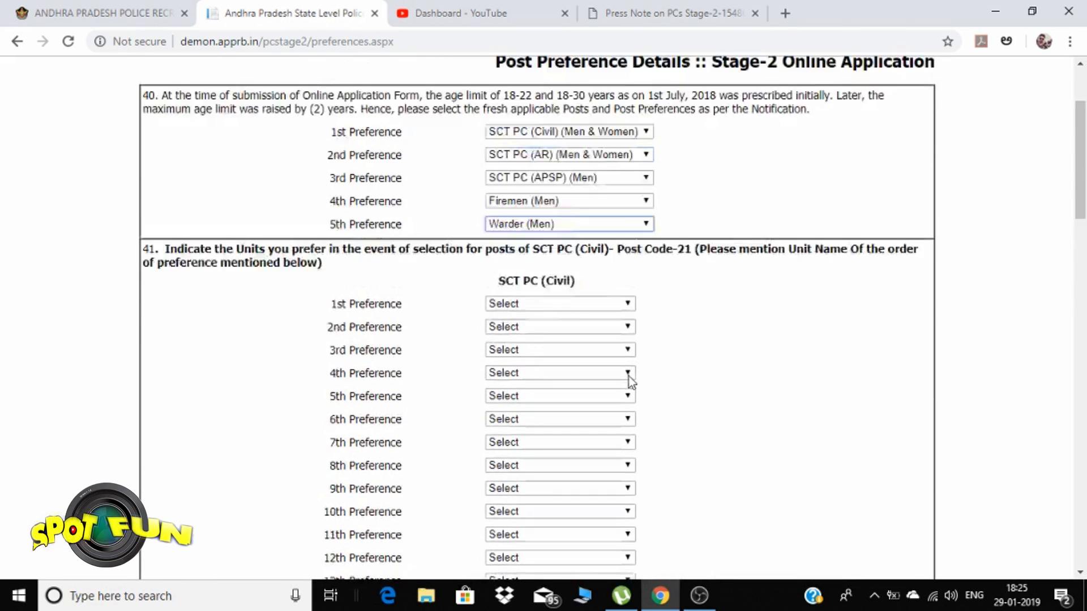
# Make Anantapuramu the 1st Civil preference, dismissing the duplicate alert when it is reused as 2nd
pyautogui.click(611, 367)
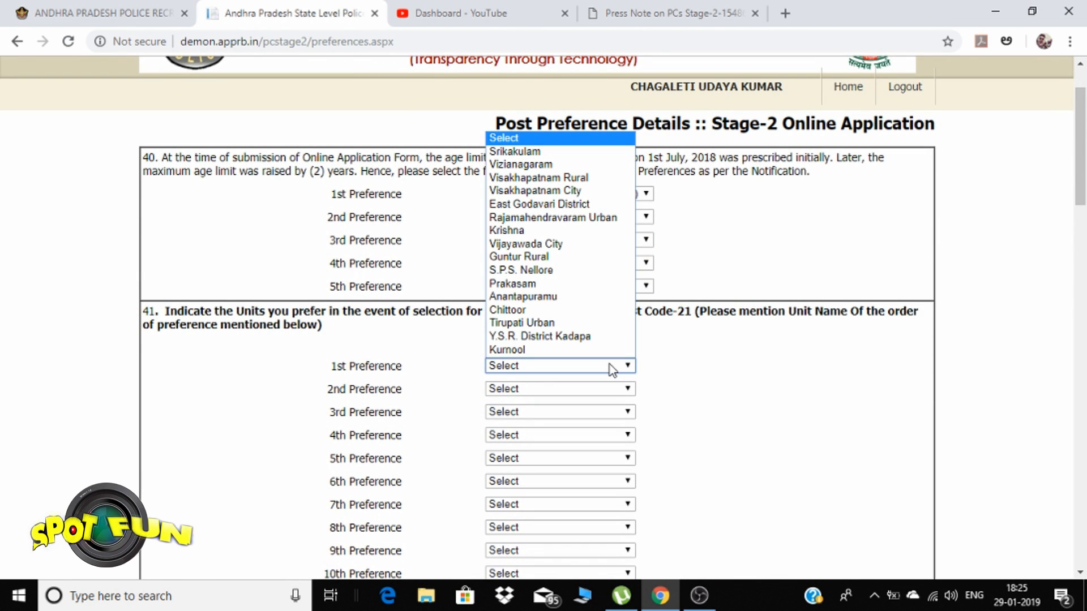
pyautogui.click(649, 372)
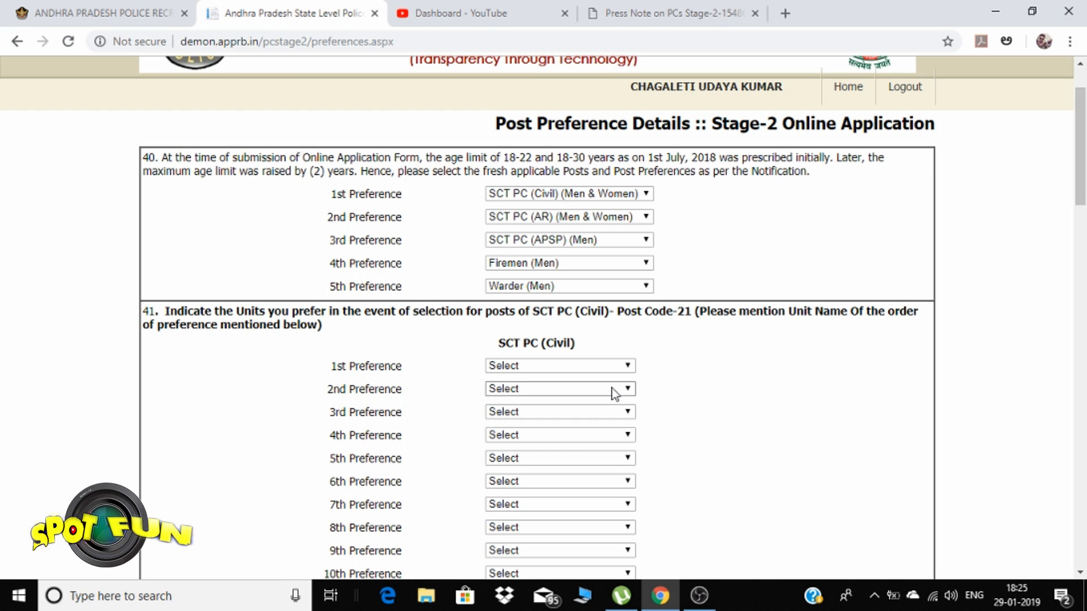
pyautogui.click(598, 368)
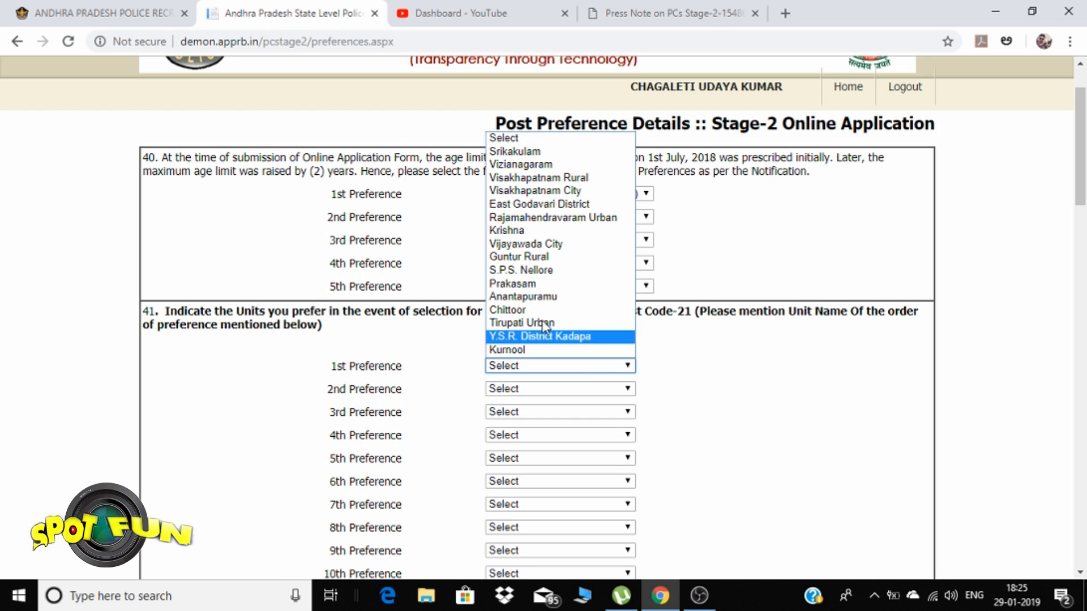
pyautogui.click(540, 296)
pyautogui.scroll(-2, 566, 323)
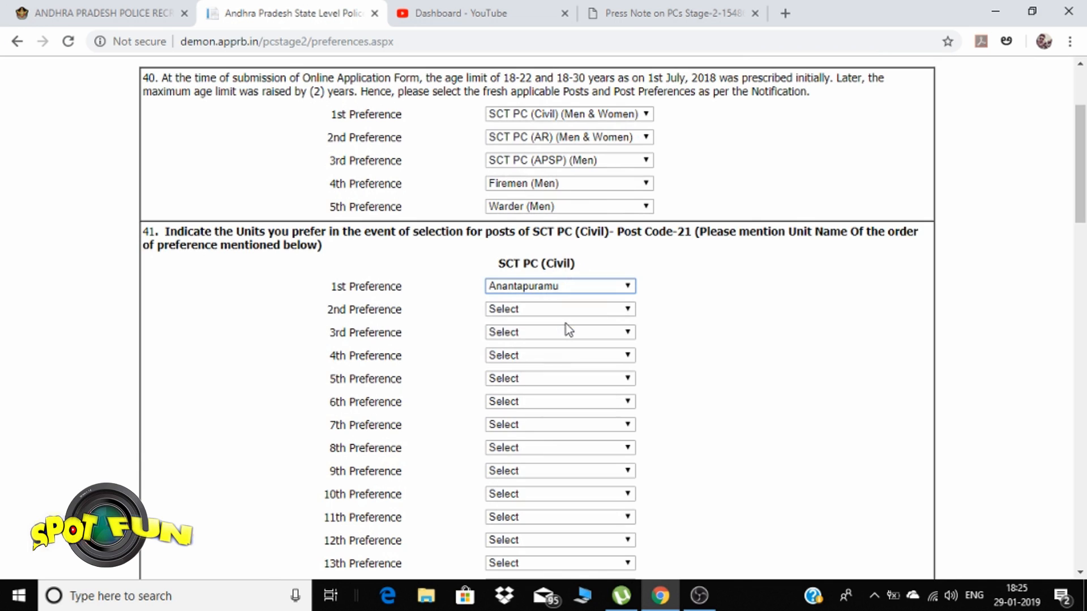
pyautogui.click(565, 310)
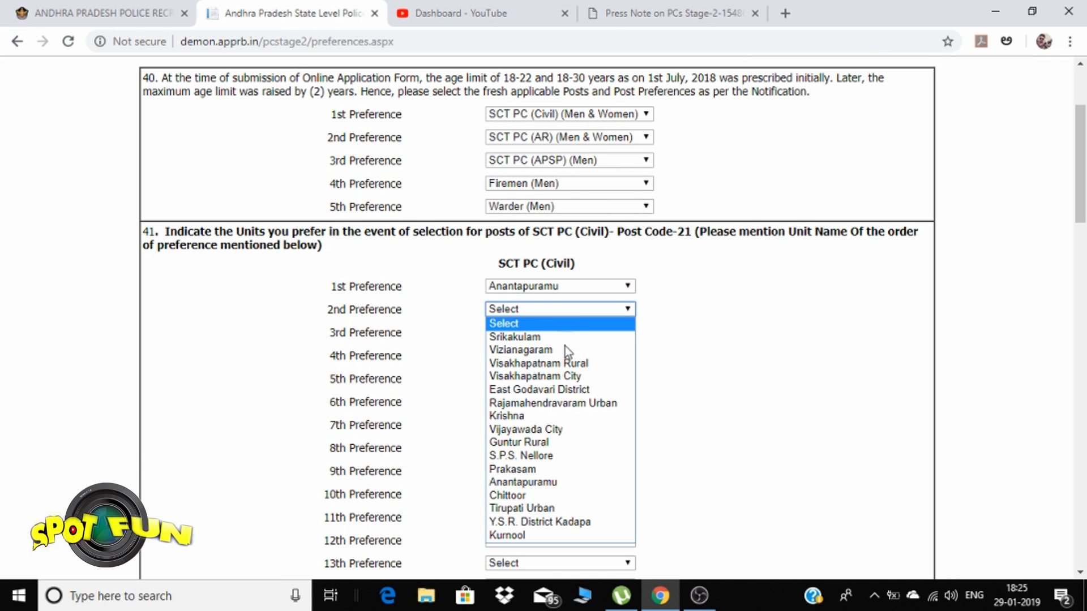
pyautogui.click(546, 481)
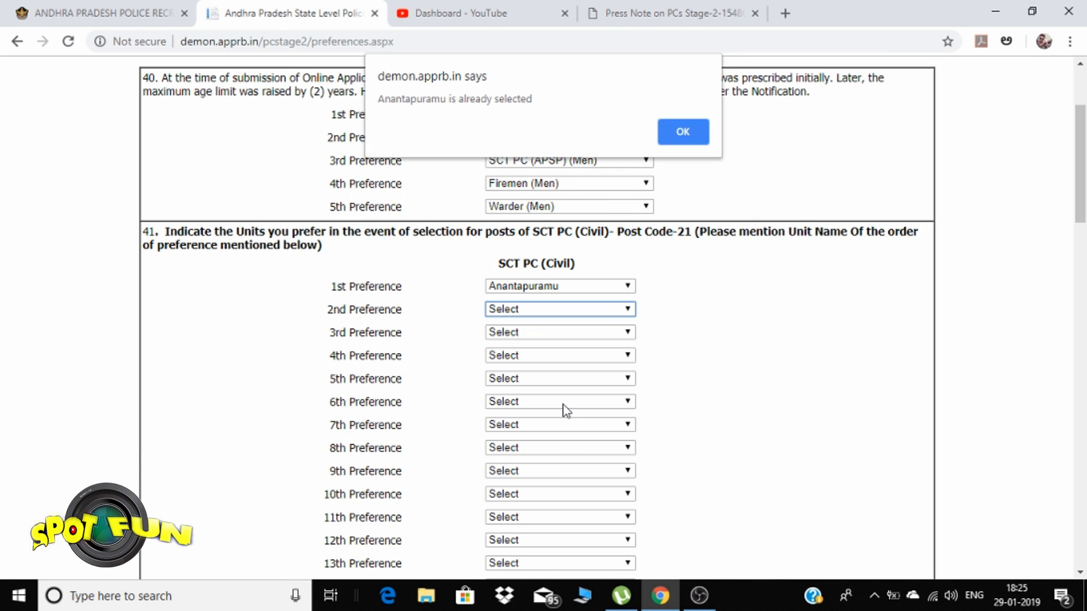
pyautogui.click(674, 127)
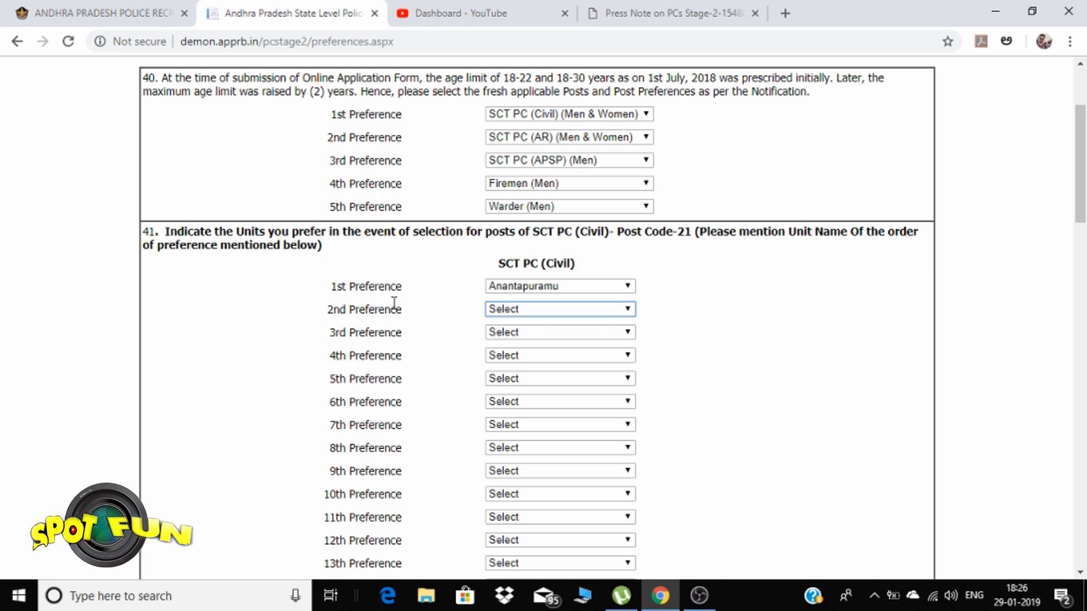
# Set Civil preferences 2–5 to Kurnool, Y.S.R. District Kadapa, Tirupati Urban and Chittoor
pyautogui.scroll(-3, 481, 311)
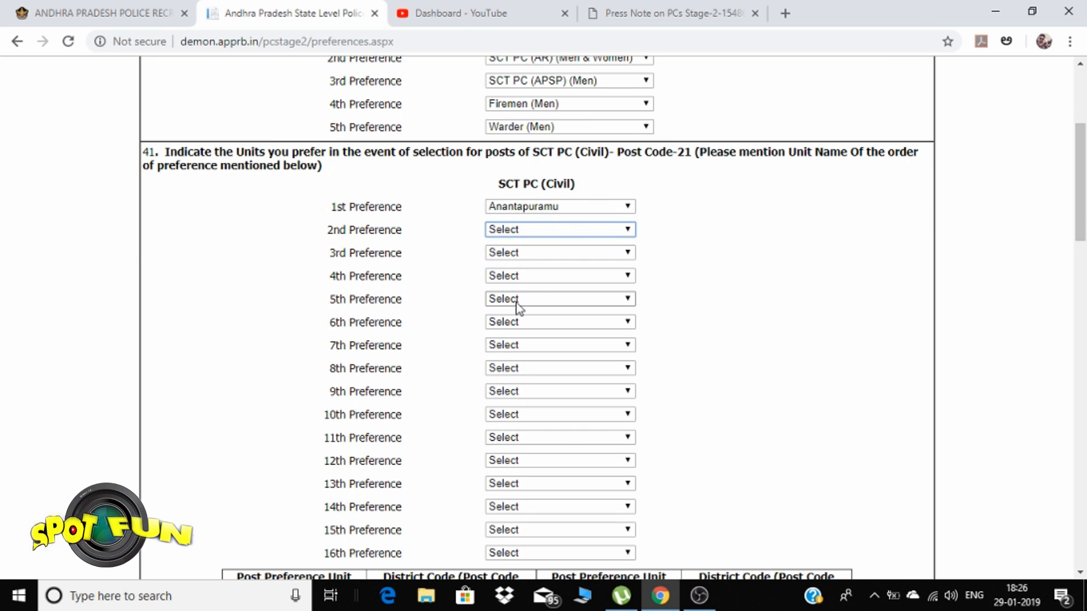
pyautogui.click(560, 234)
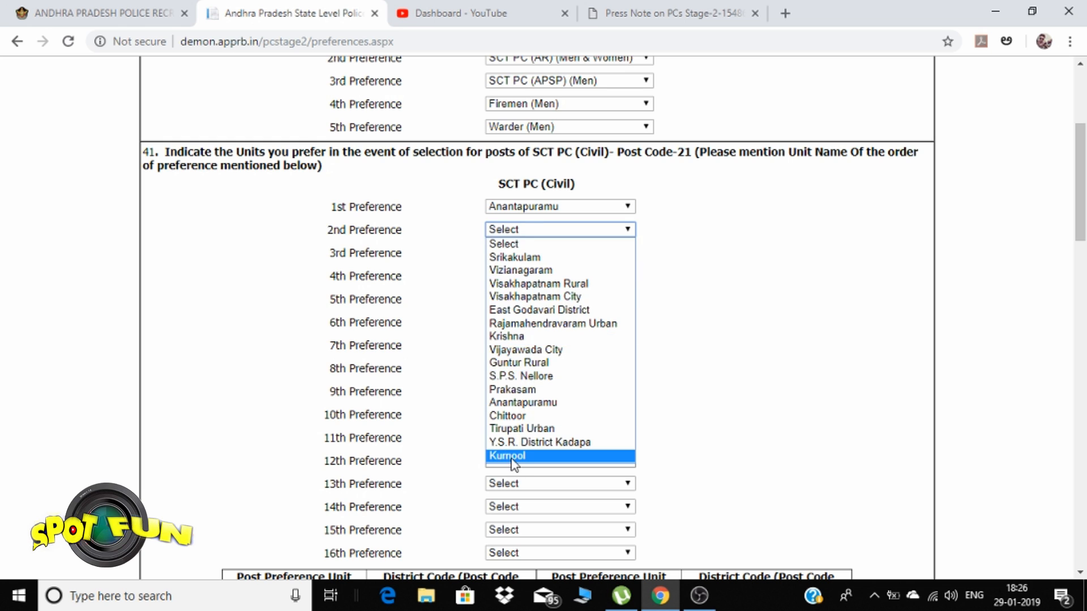
pyautogui.click(546, 457)
pyautogui.click(575, 254)
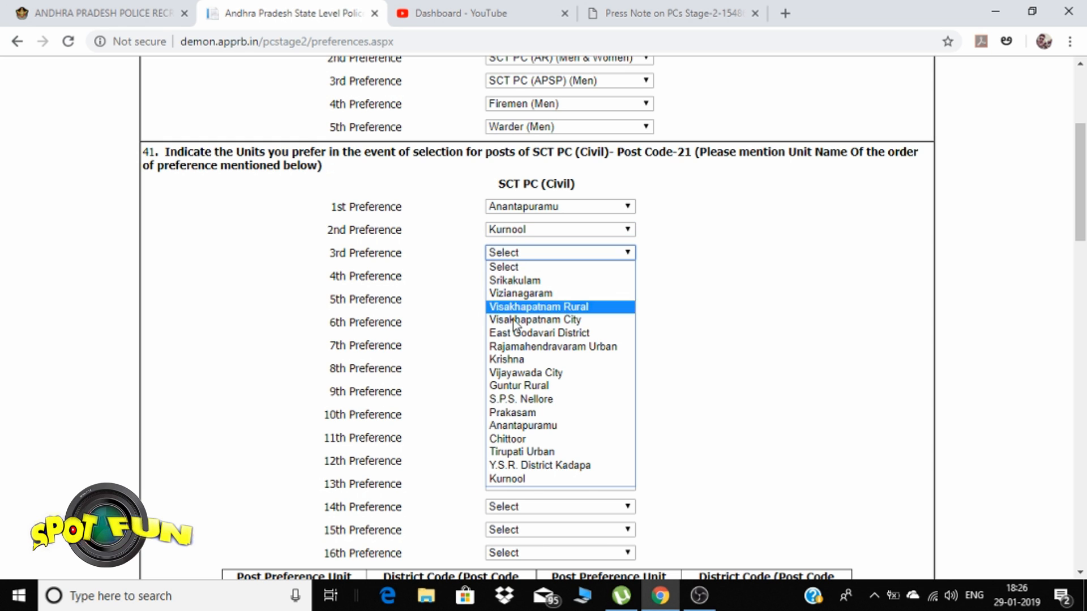
pyautogui.click(563, 465)
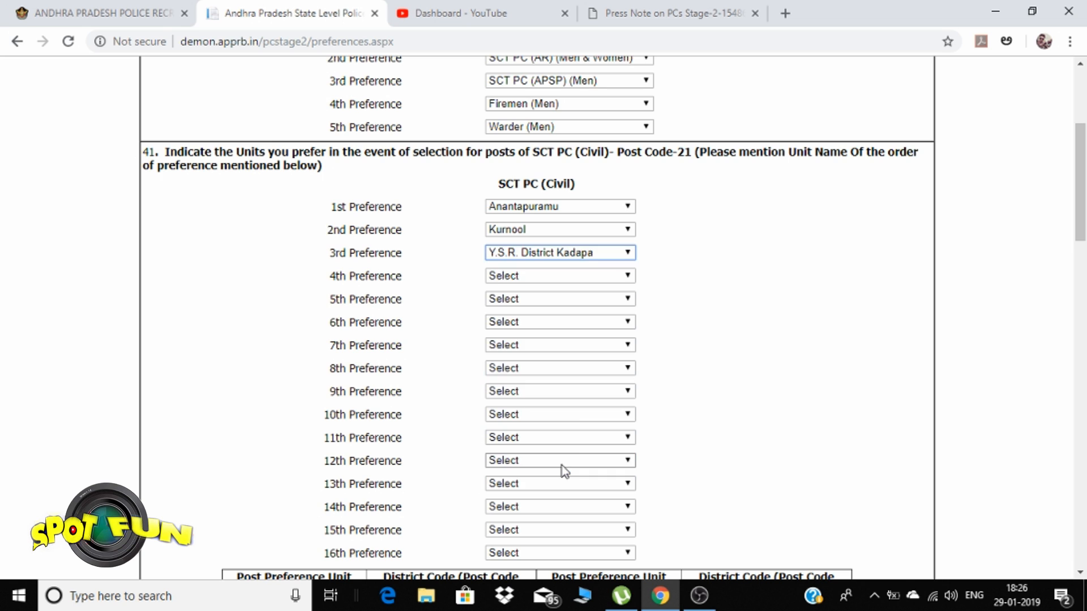
pyautogui.click(490, 277)
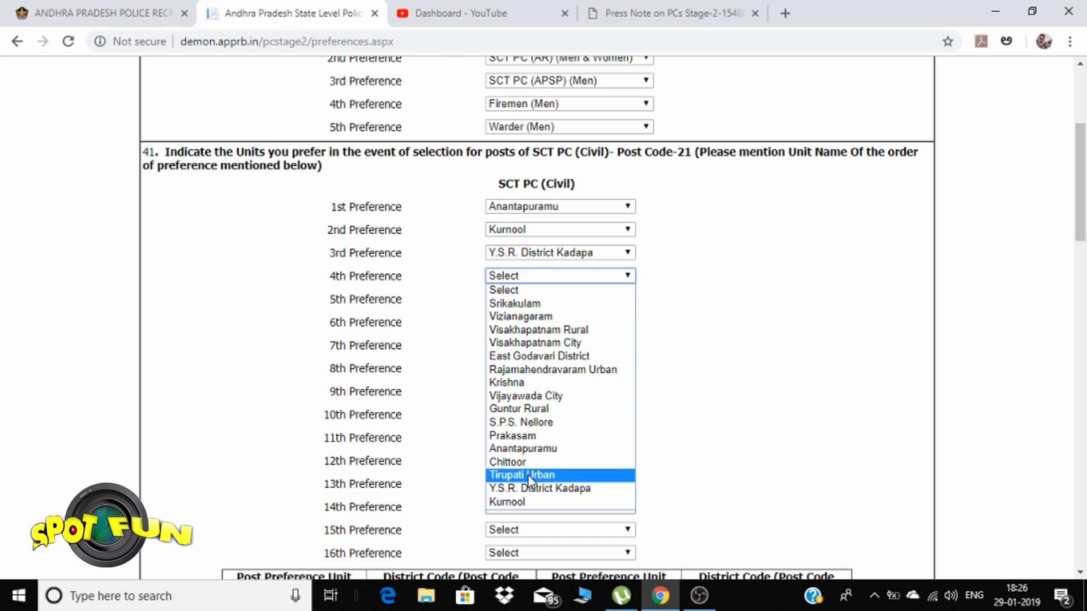
pyautogui.click(531, 475)
pyautogui.click(515, 299)
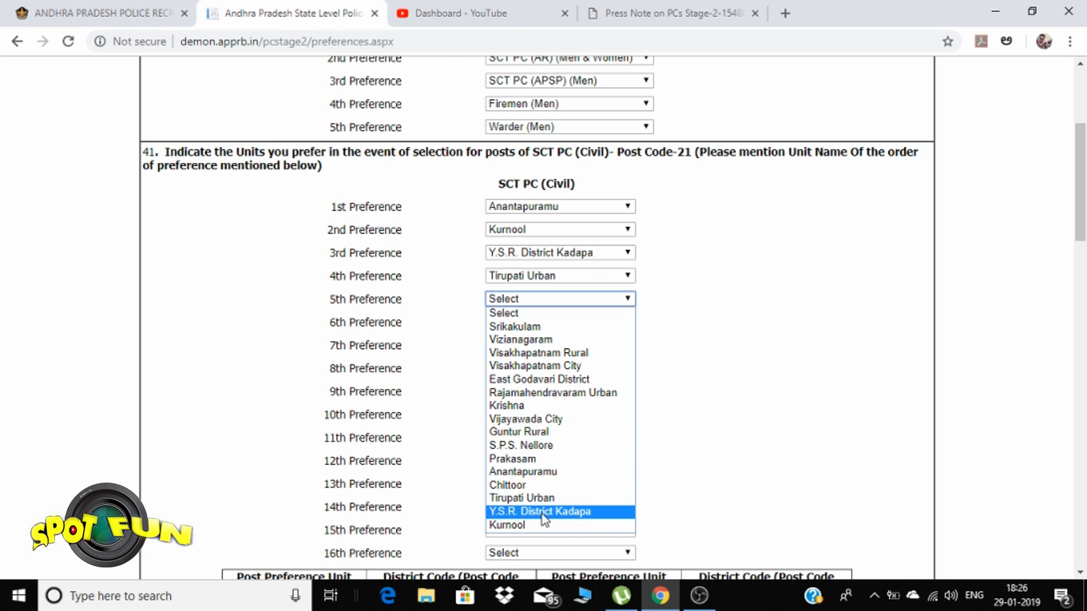
pyautogui.click(538, 485)
pyautogui.click(519, 322)
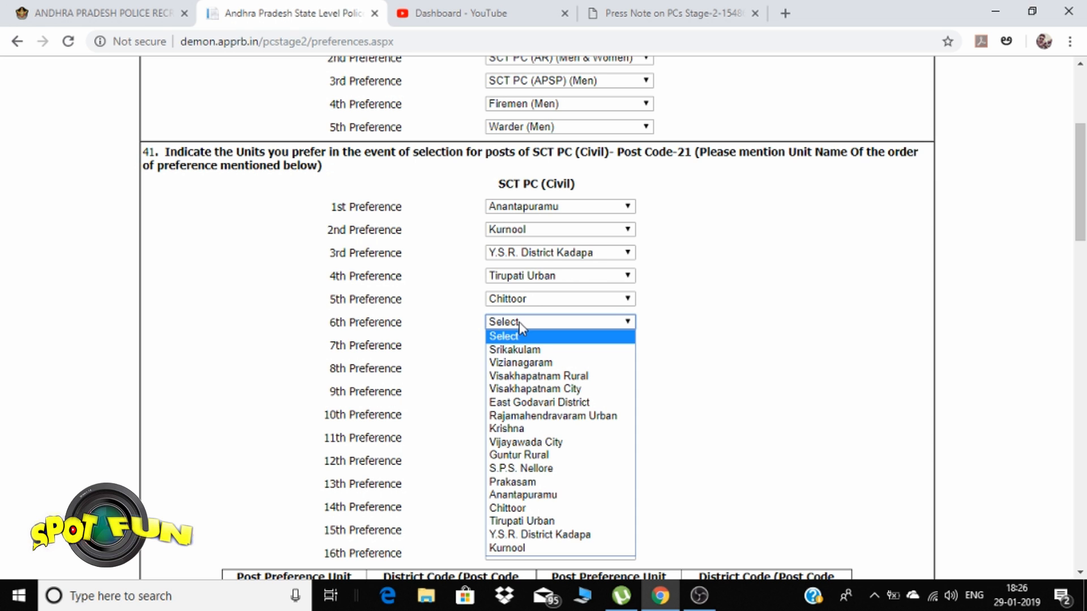
pyautogui.click(703, 389)
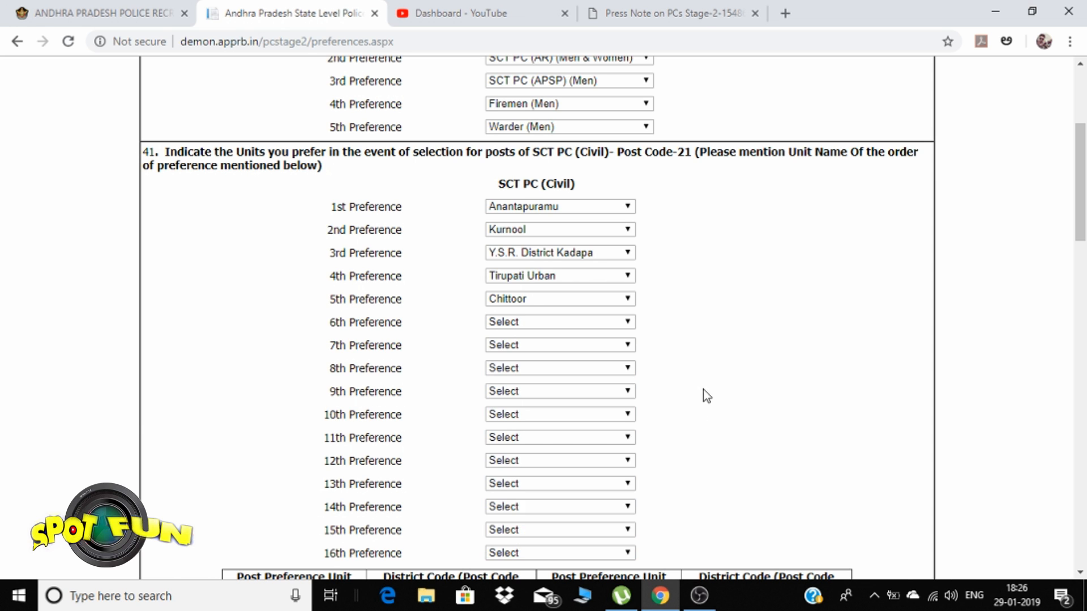
pyautogui.scroll(-5, 701, 390)
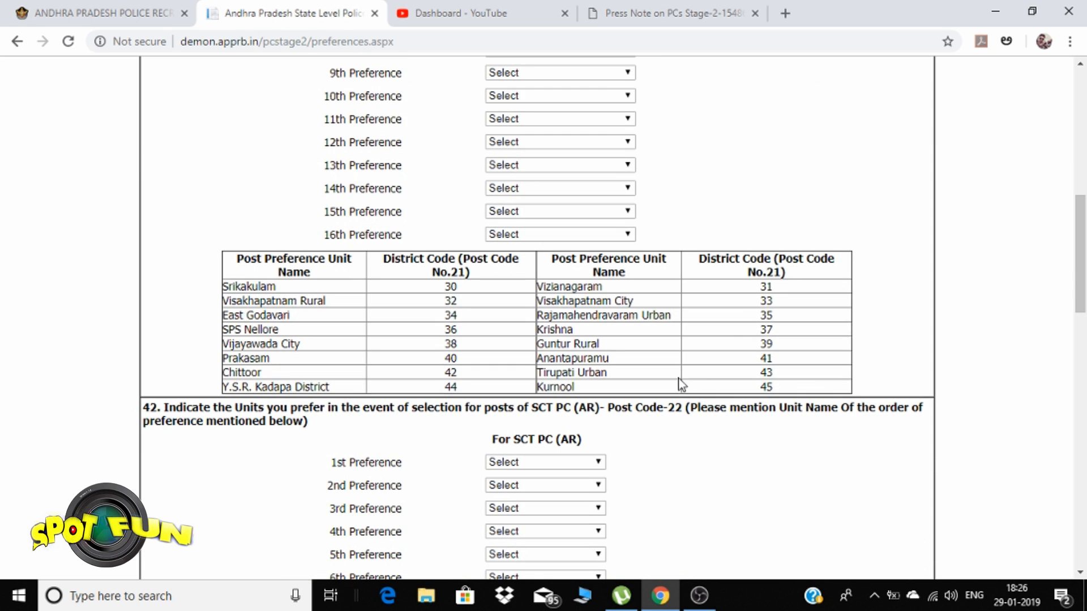
pyautogui.scroll(-1, 656, 377)
pyautogui.scroll(-6, 656, 376)
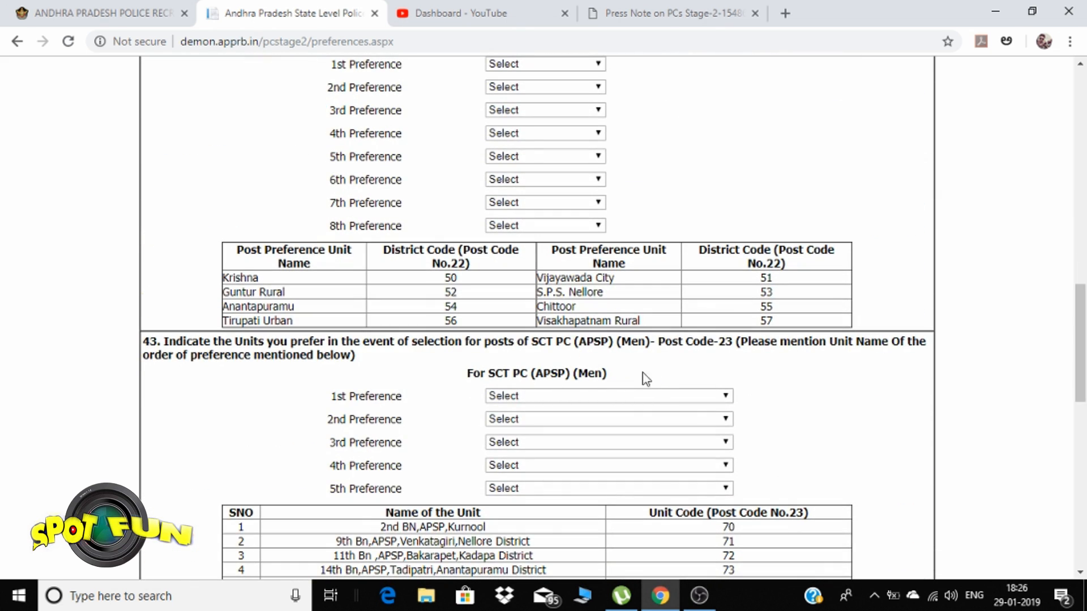
pyautogui.scroll(4, 645, 376)
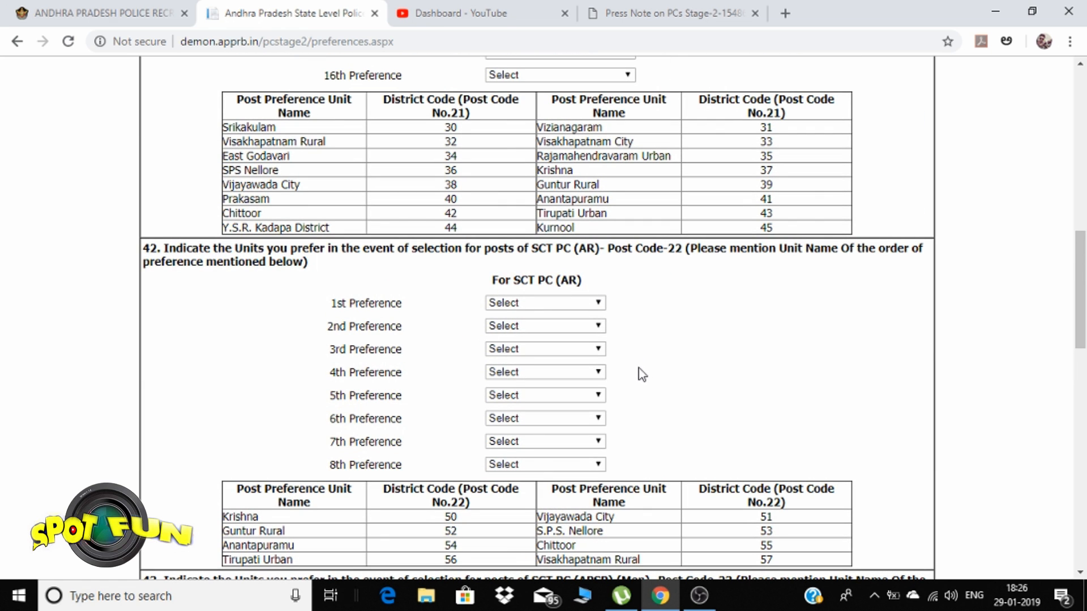
pyautogui.scroll(7, 643, 375)
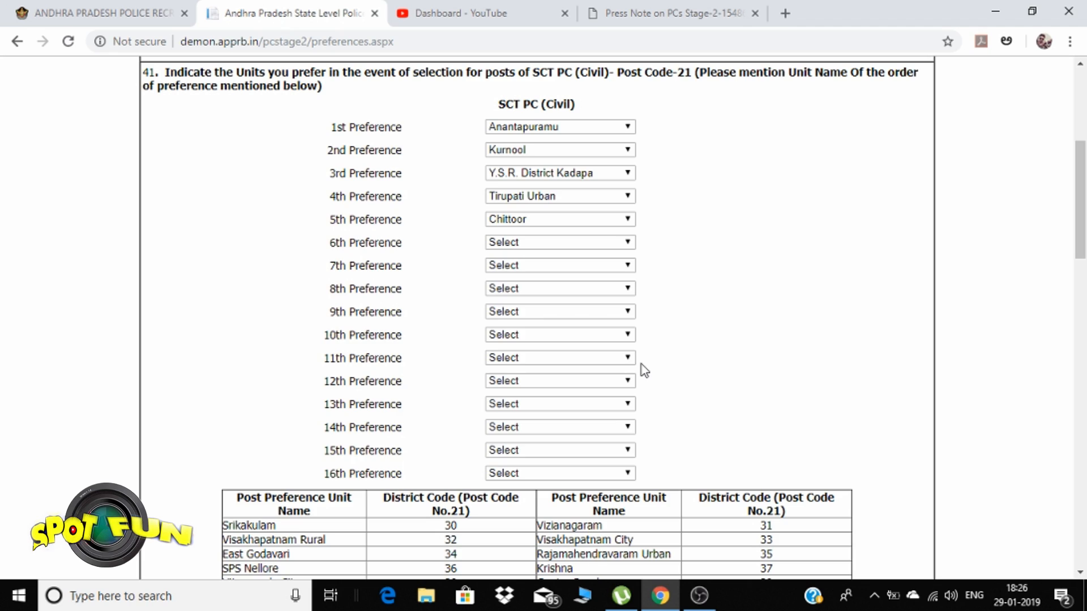
pyautogui.scroll(-17, 641, 364)
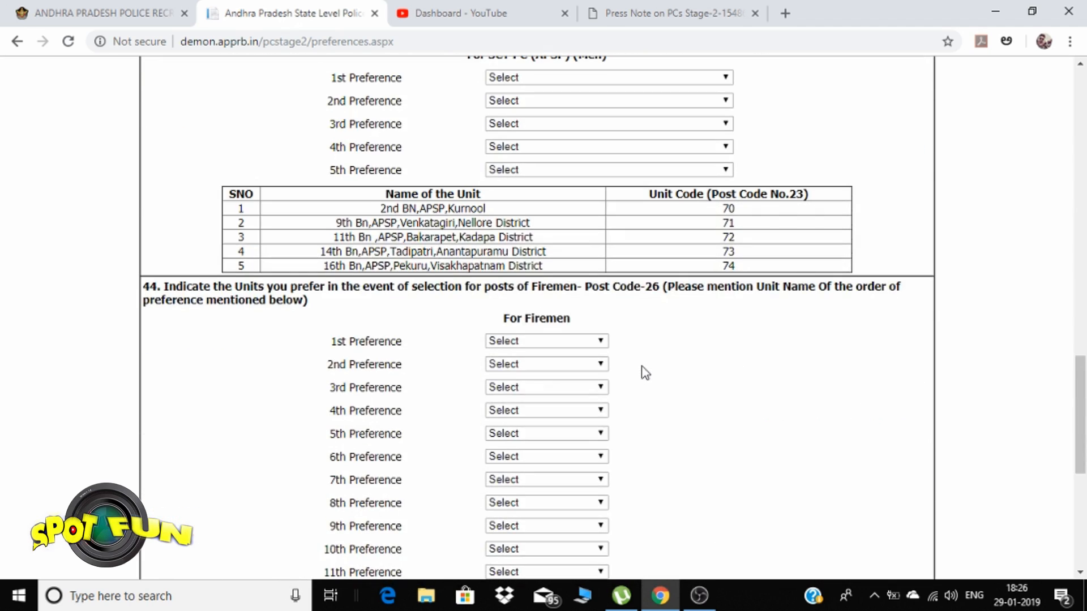
pyautogui.scroll(-7, 643, 371)
pyautogui.scroll(11, 640, 368)
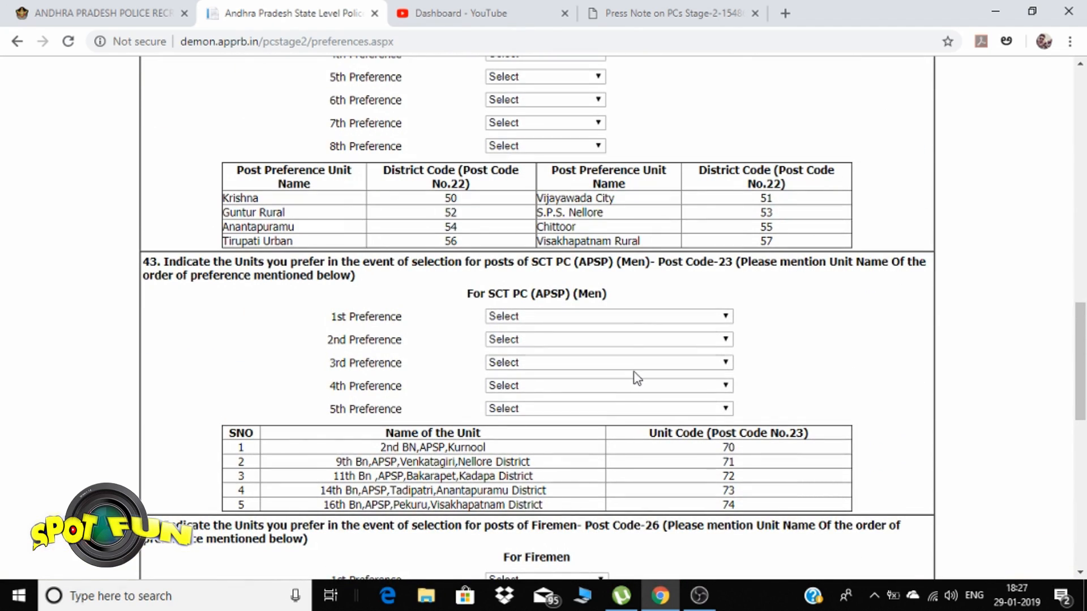
pyautogui.scroll(6, 632, 381)
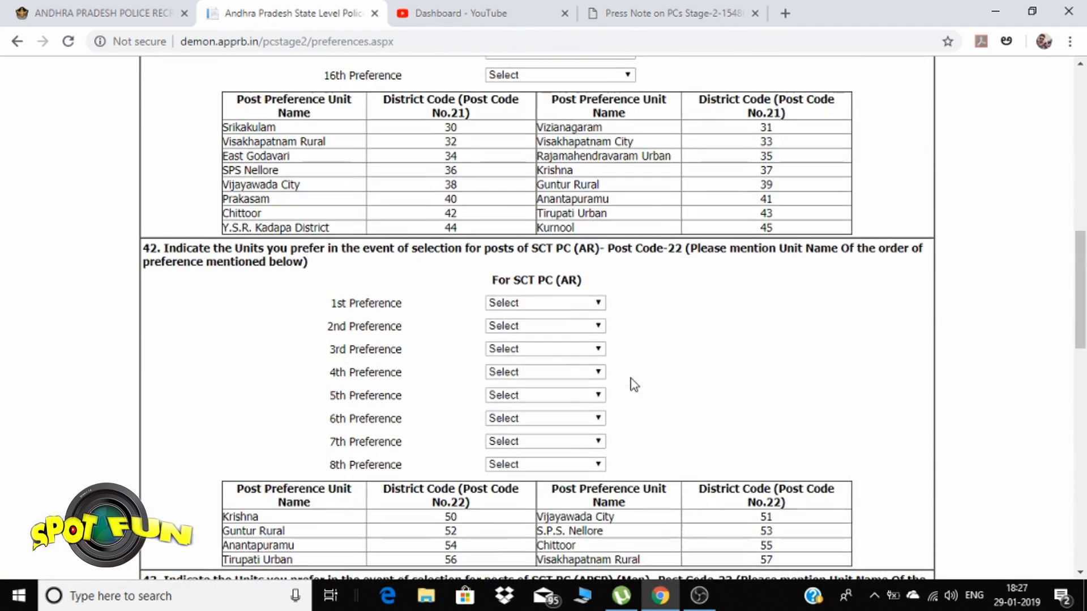
# Fill SCT PC (AR) preferences 1–5 with Anantapuramu, Tirupati Urban, Chittoor, Guntur Rural and Vijayawada City
pyautogui.click(567, 304)
pyautogui.click(532, 390)
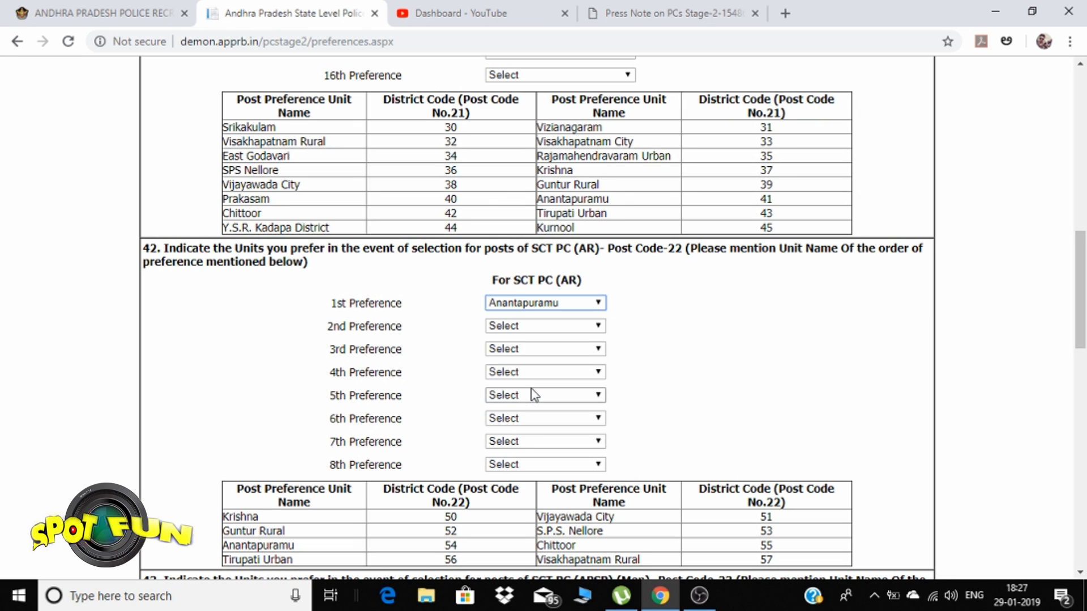
pyautogui.click(520, 329)
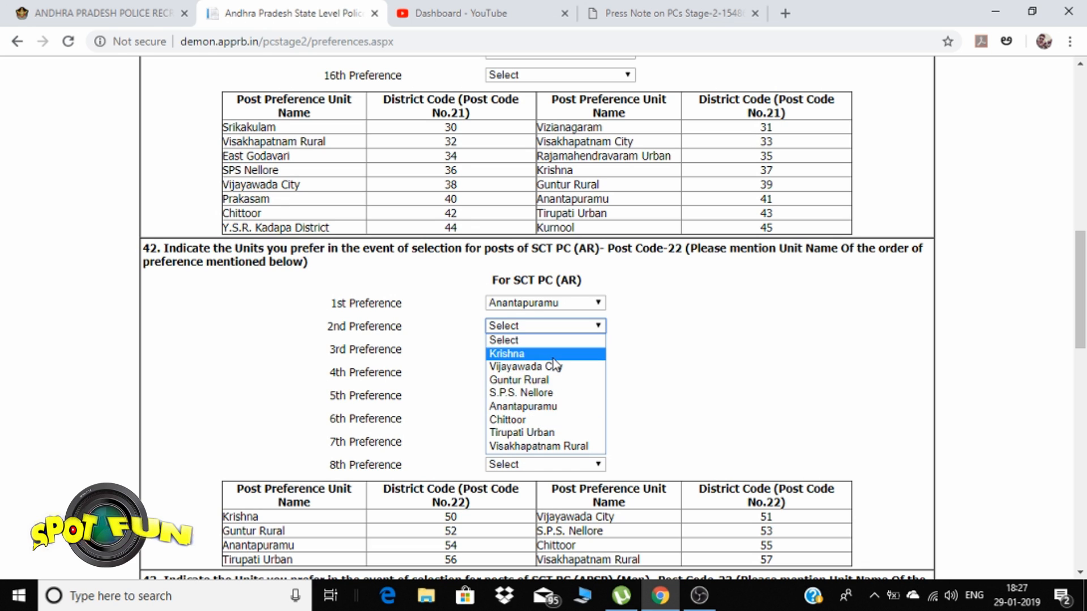
pyautogui.click(534, 433)
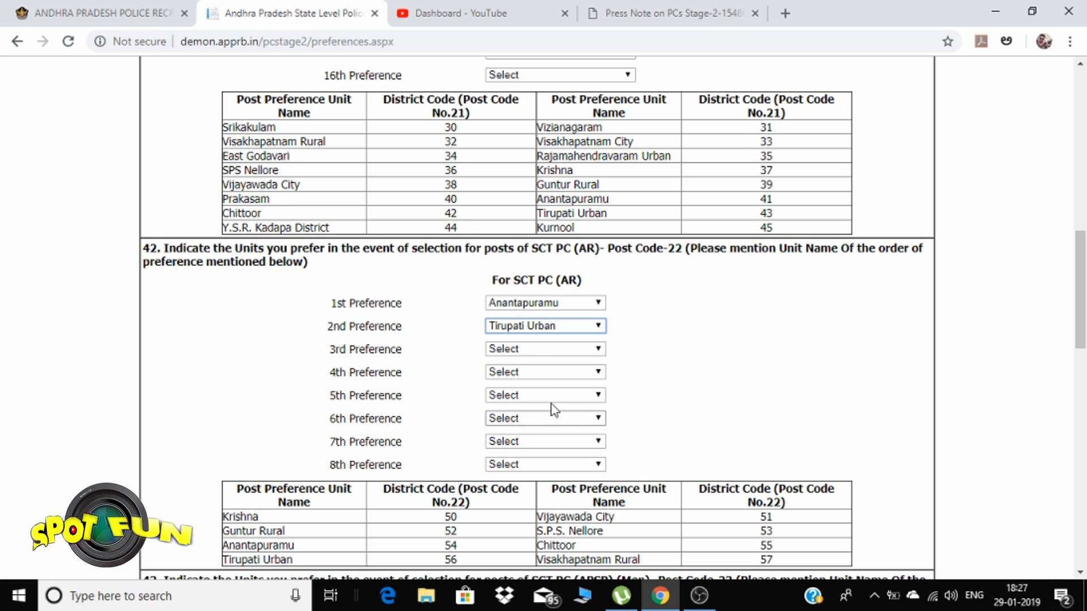
pyautogui.click(535, 352)
pyautogui.click(533, 442)
pyautogui.click(527, 372)
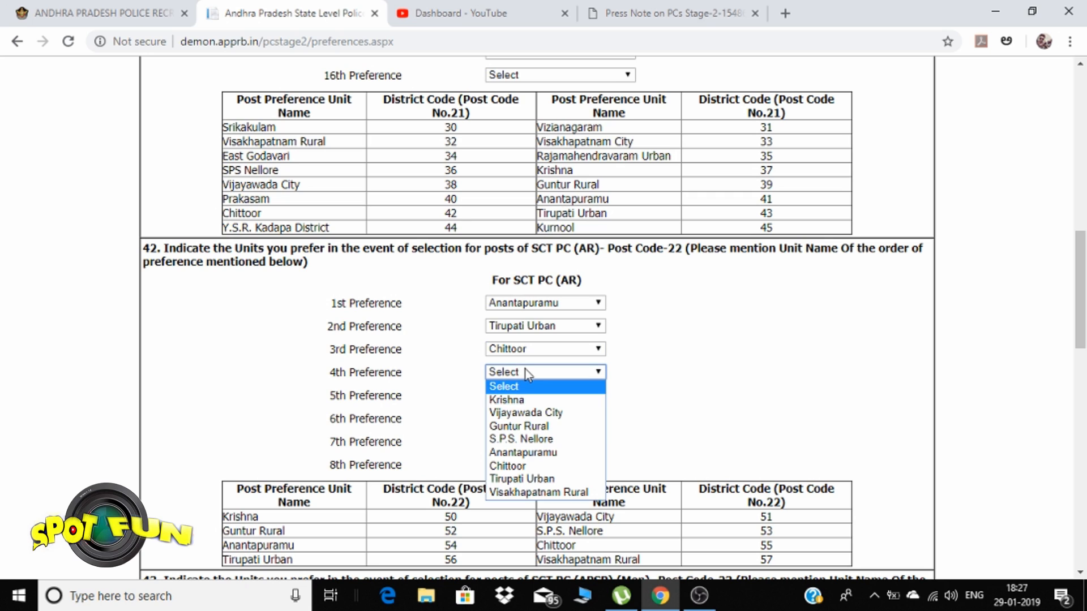
pyautogui.click(535, 426)
pyautogui.click(562, 398)
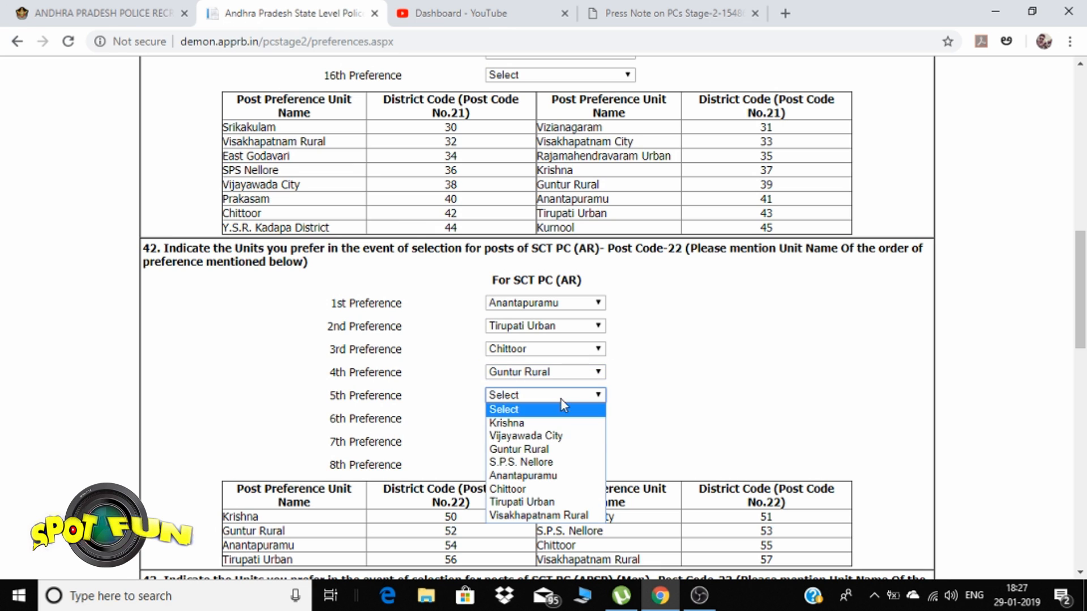
pyautogui.click(551, 439)
pyautogui.scroll(-4, 548, 424)
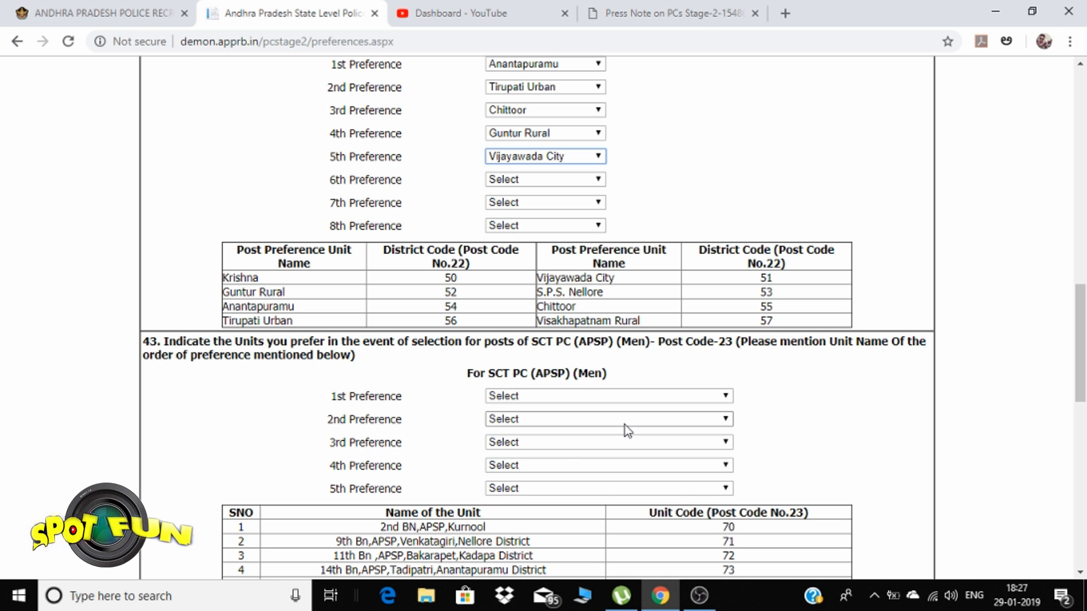
pyautogui.scroll(4, 628, 423)
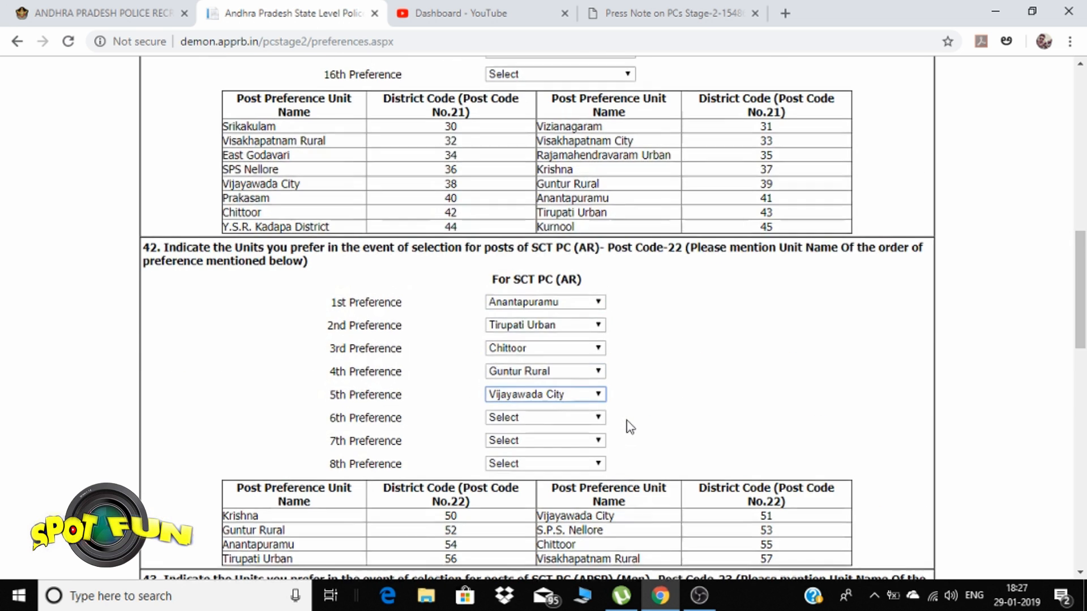
# Rank the 14th (Tadipatri), 2nd (Kurnool), 11th (Bakarpet), 9th (Venkatagiri) and 16th (Visakhapatnam) Bn. APSP as preferences 1–5
pyautogui.scroll(-6, 628, 423)
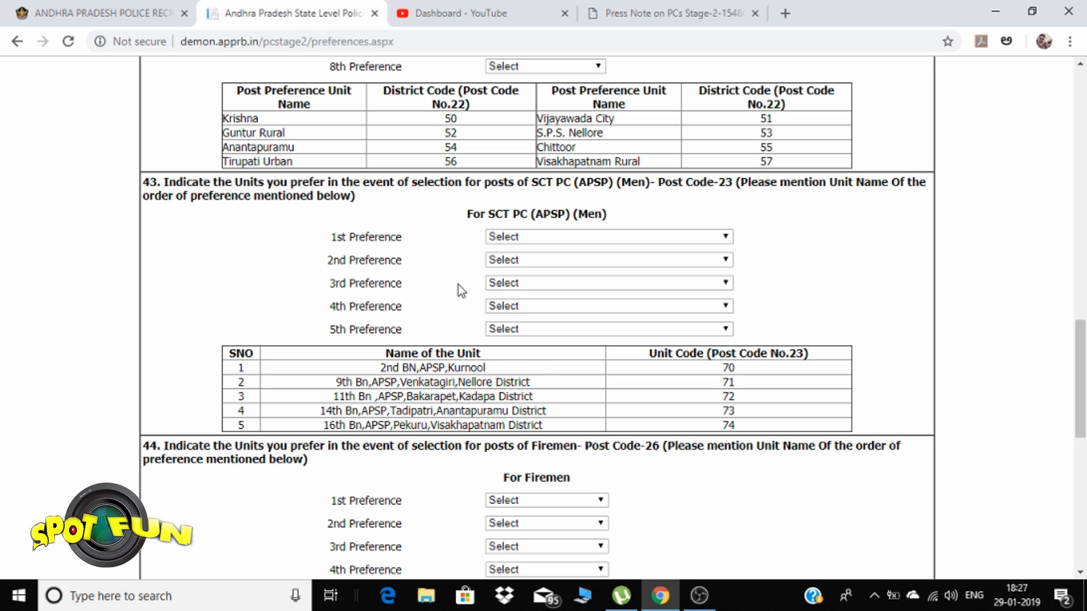
pyautogui.click(553, 238)
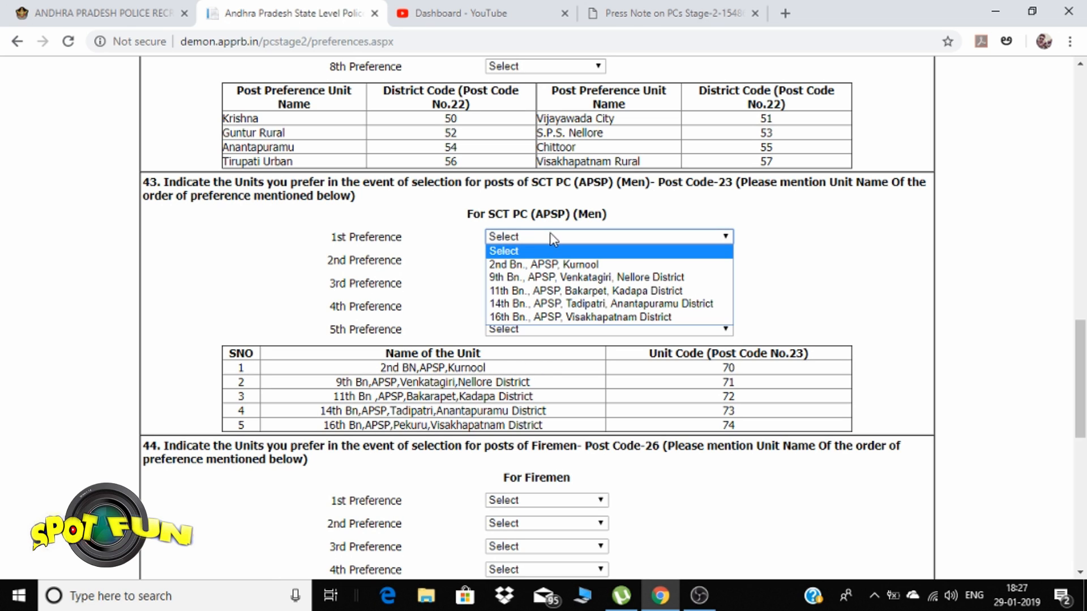
pyautogui.click(573, 304)
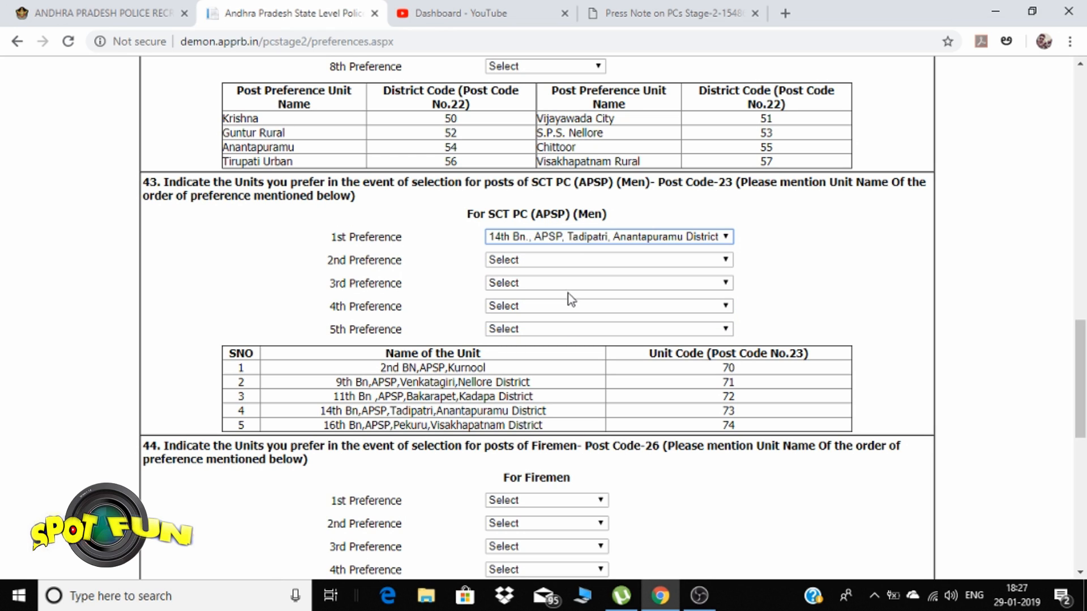
pyautogui.click(566, 262)
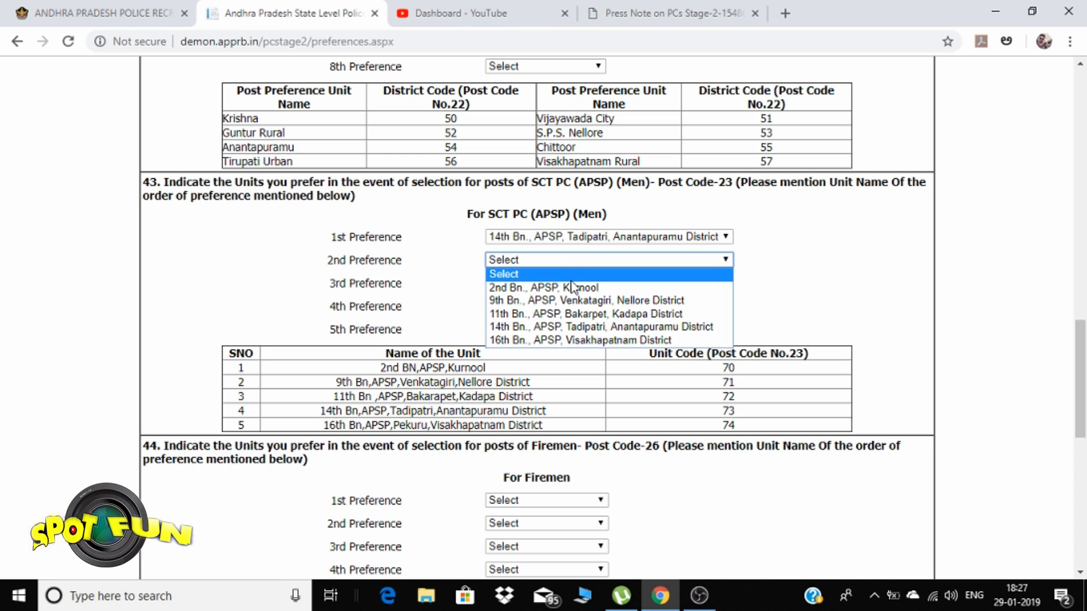
pyautogui.click(573, 288)
pyautogui.click(569, 283)
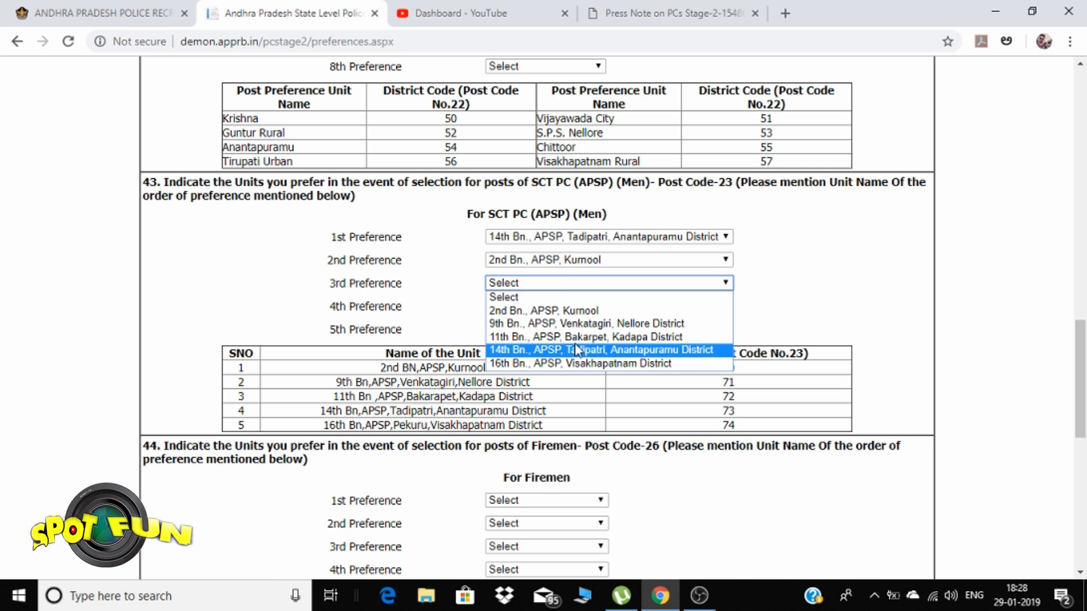
pyautogui.click(576, 337)
pyautogui.click(565, 306)
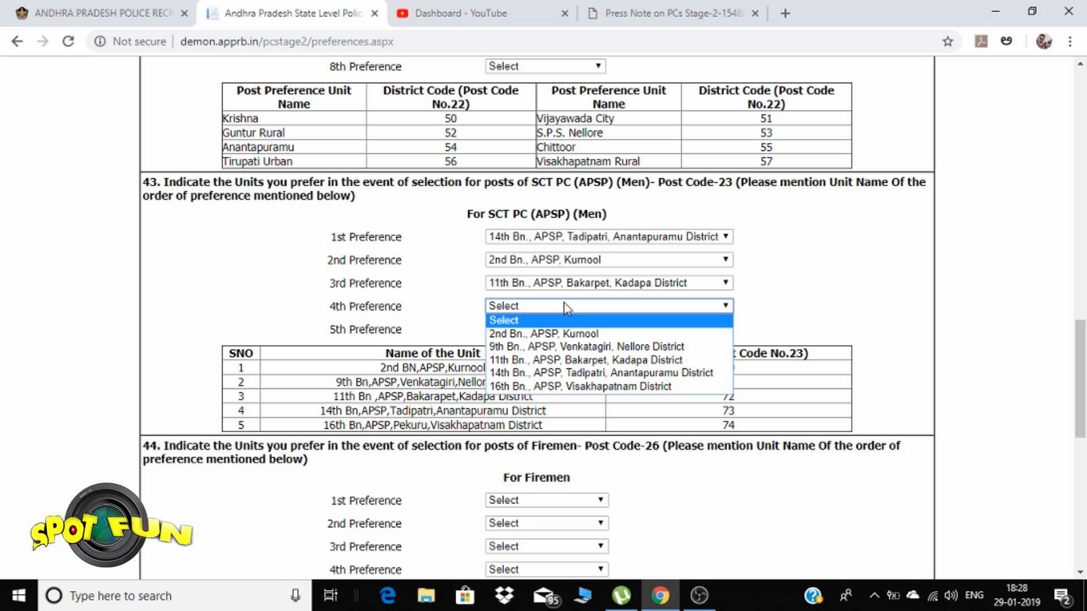
pyautogui.click(574, 346)
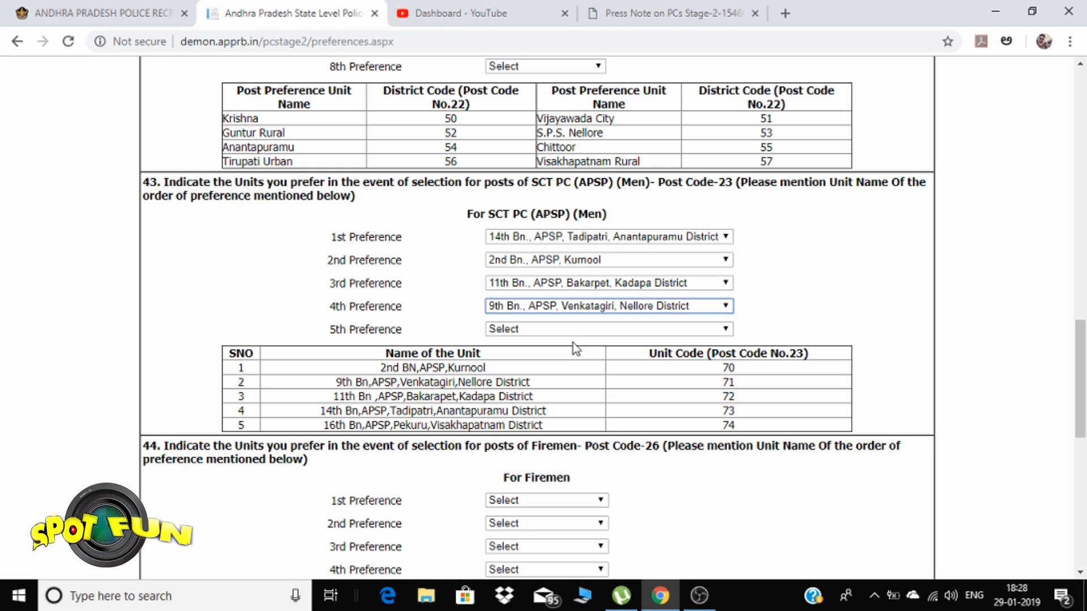
pyautogui.click(576, 333)
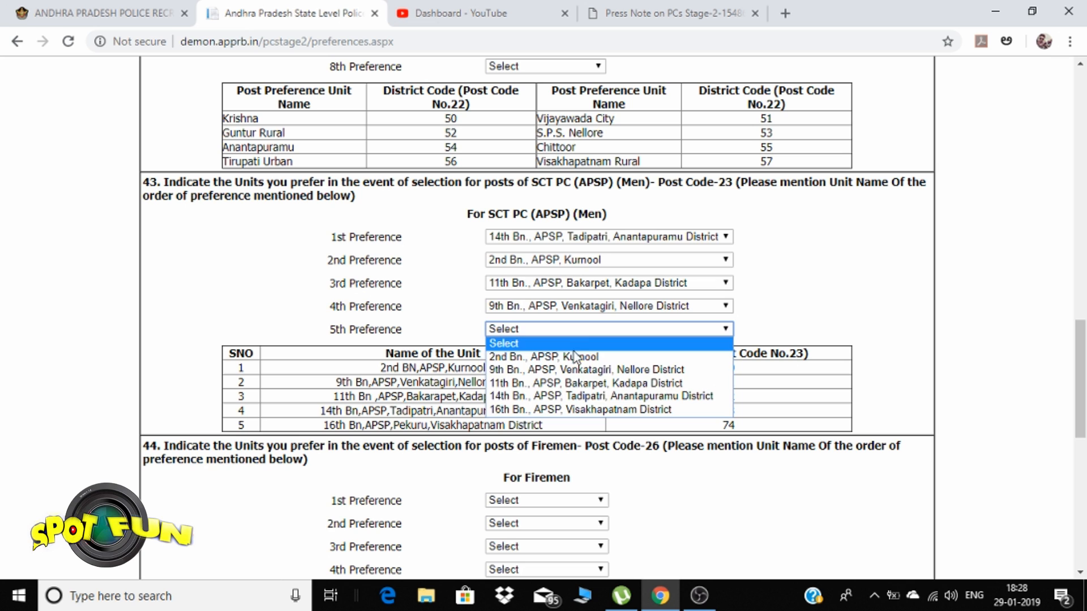
pyautogui.click(578, 409)
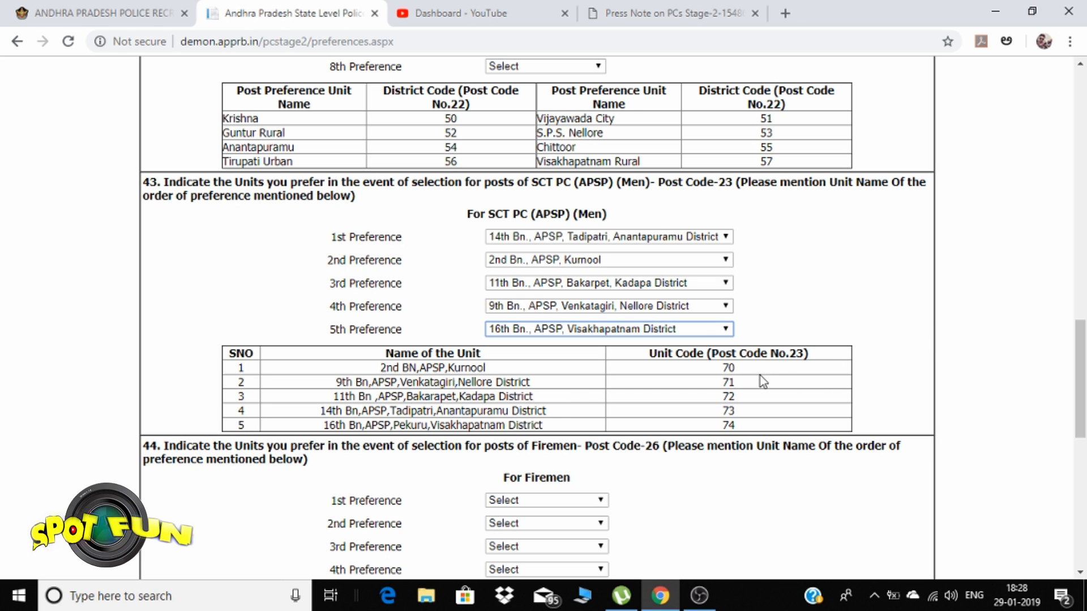
pyautogui.scroll(-4, 781, 365)
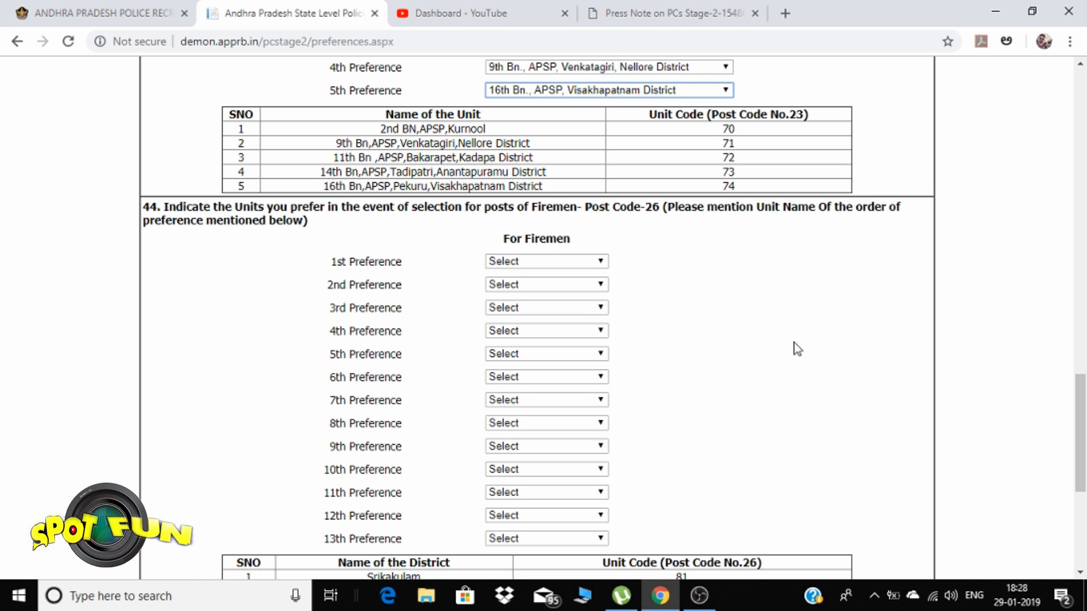
# Set Firemen preferences 1–3 to Anantapuramu, Kurnool and Y.S.R. District Kadapa
pyautogui.scroll(-1, 630, 303)
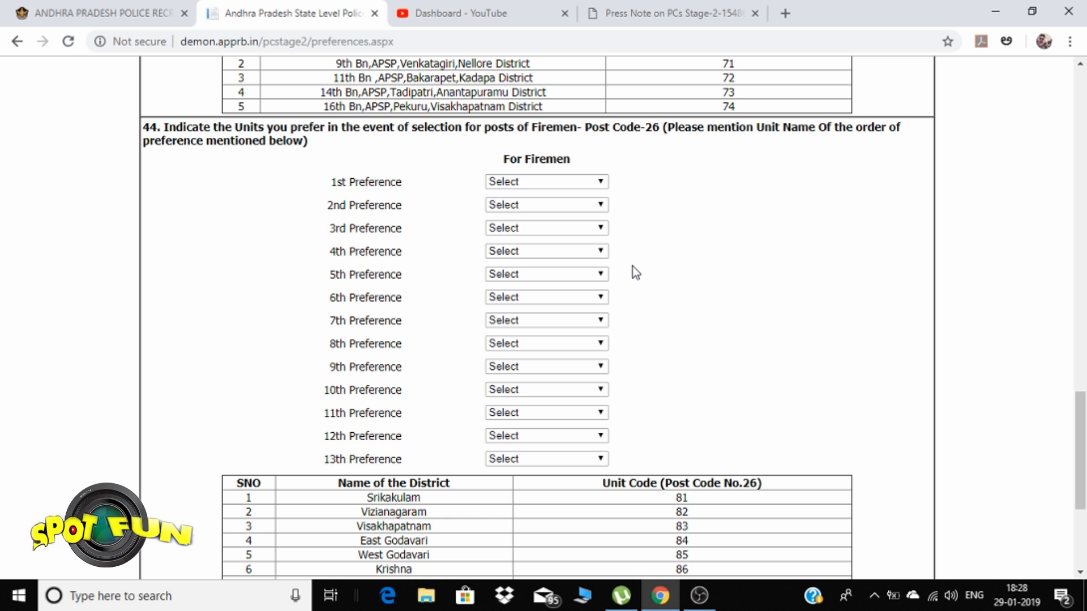
pyautogui.scroll(-4, 718, 236)
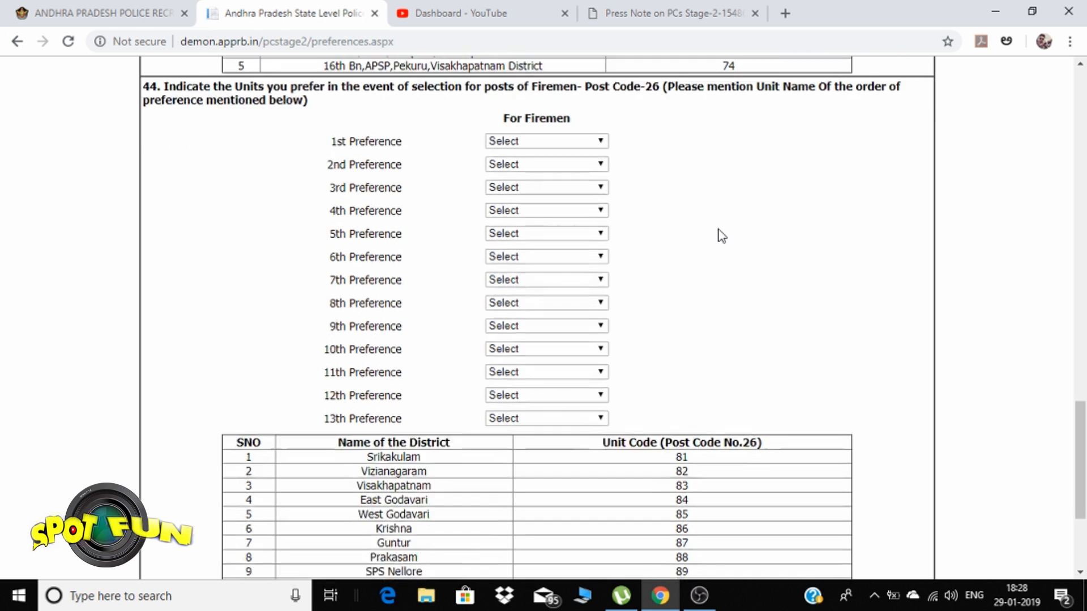
pyautogui.scroll(2, 724, 229)
pyautogui.scroll(4, 727, 230)
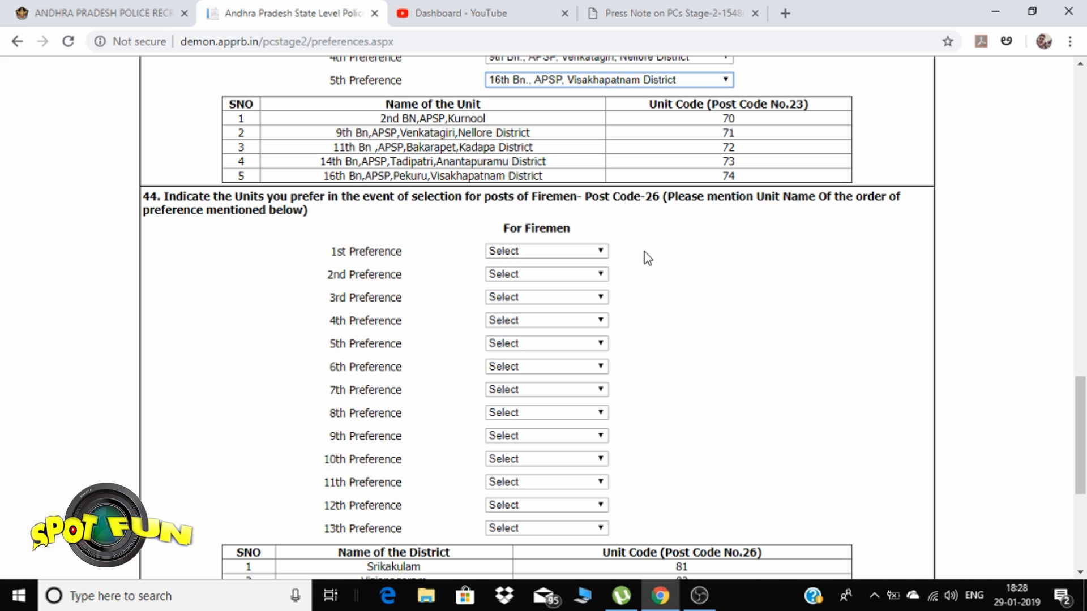
pyautogui.scroll(-6, 669, 266)
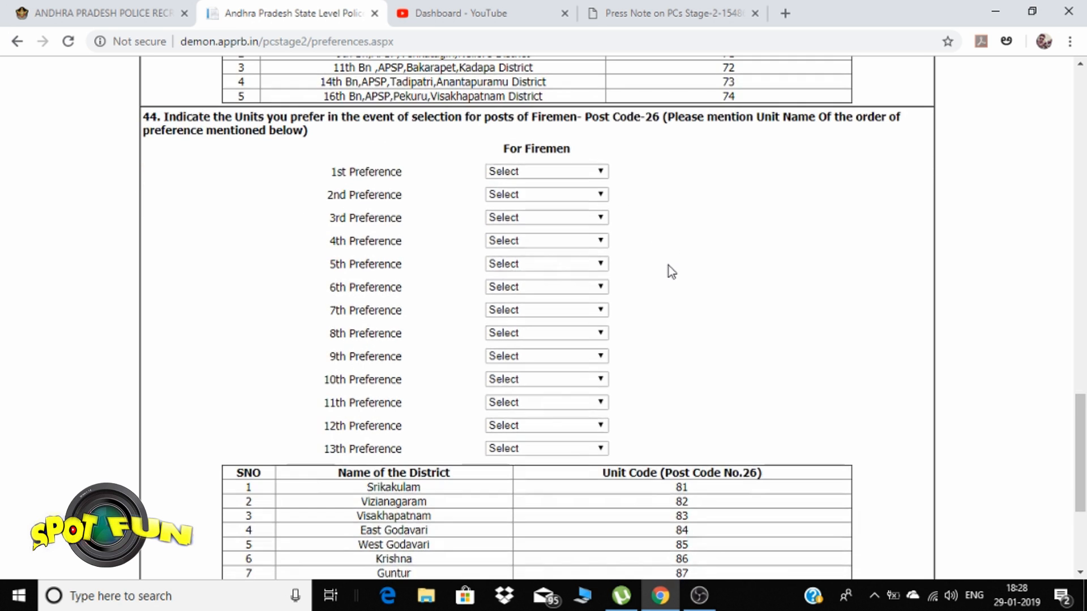
pyautogui.scroll(6, 669, 266)
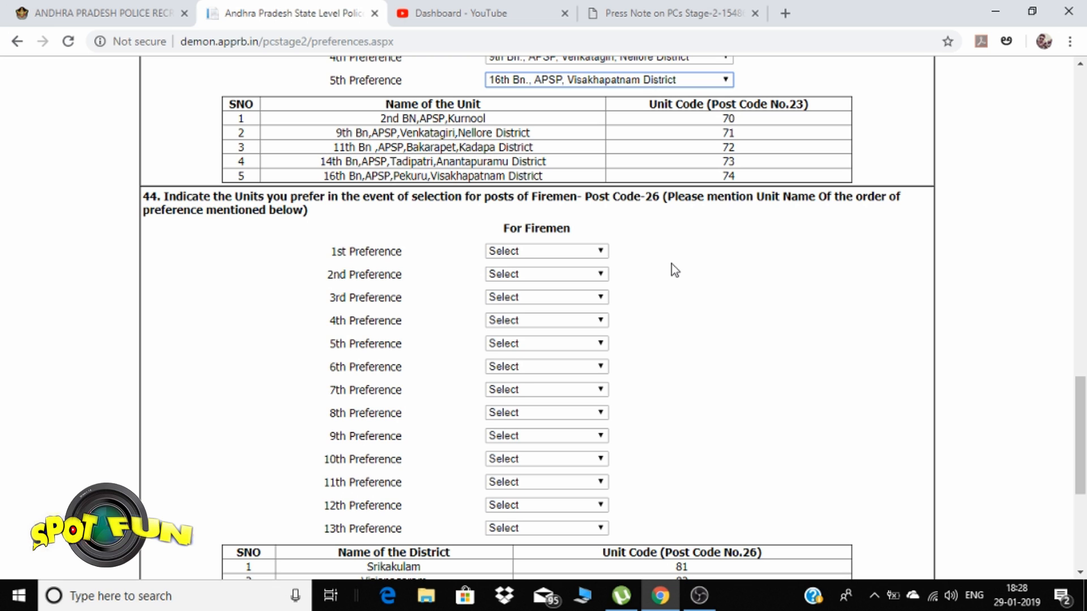
pyautogui.click(589, 253)
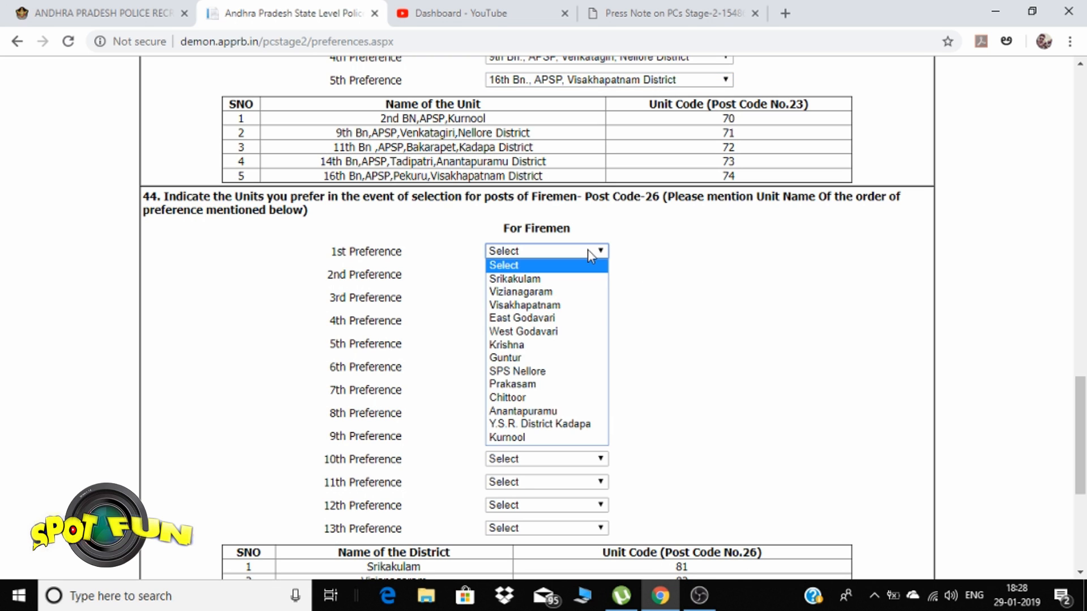
pyautogui.click(523, 411)
pyautogui.click(500, 274)
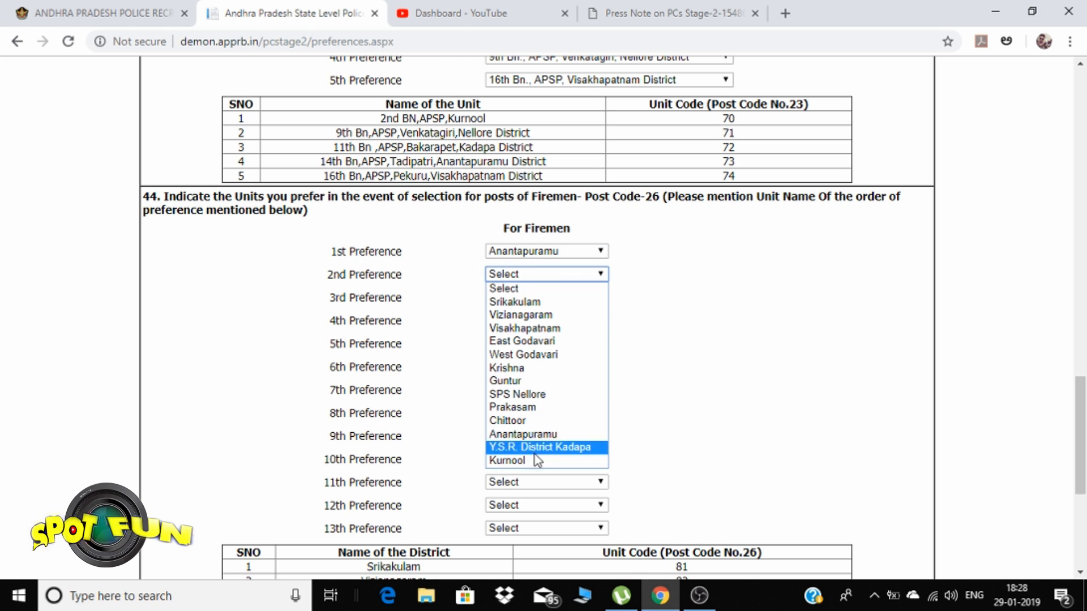
pyautogui.click(533, 461)
pyautogui.click(500, 298)
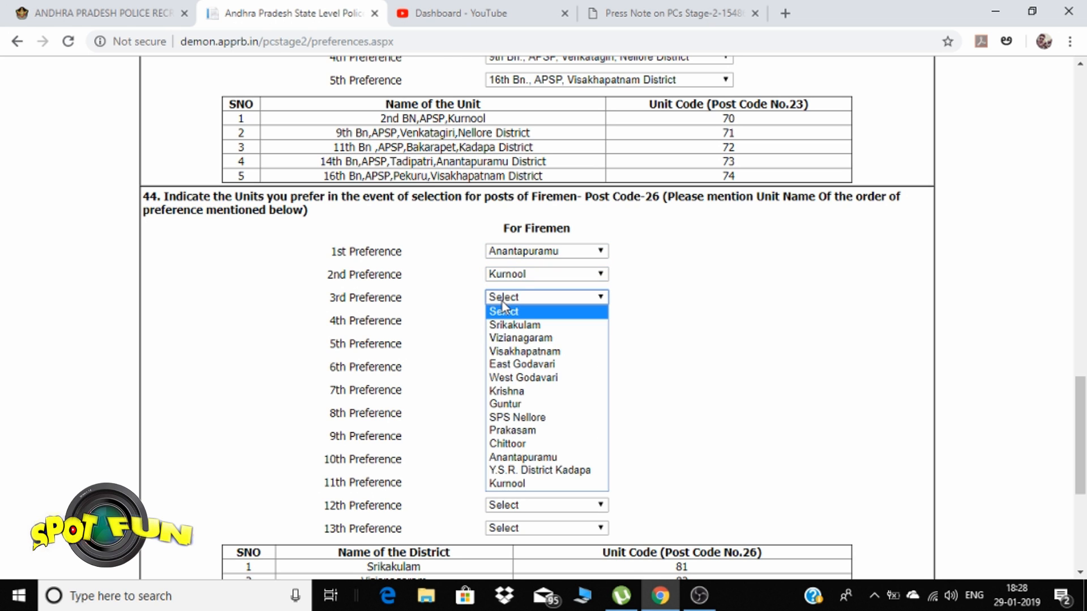
pyautogui.click(500, 470)
# Add Chittoor and Guntur as the 4th and 5th Firemen preferences
pyautogui.click(518, 320)
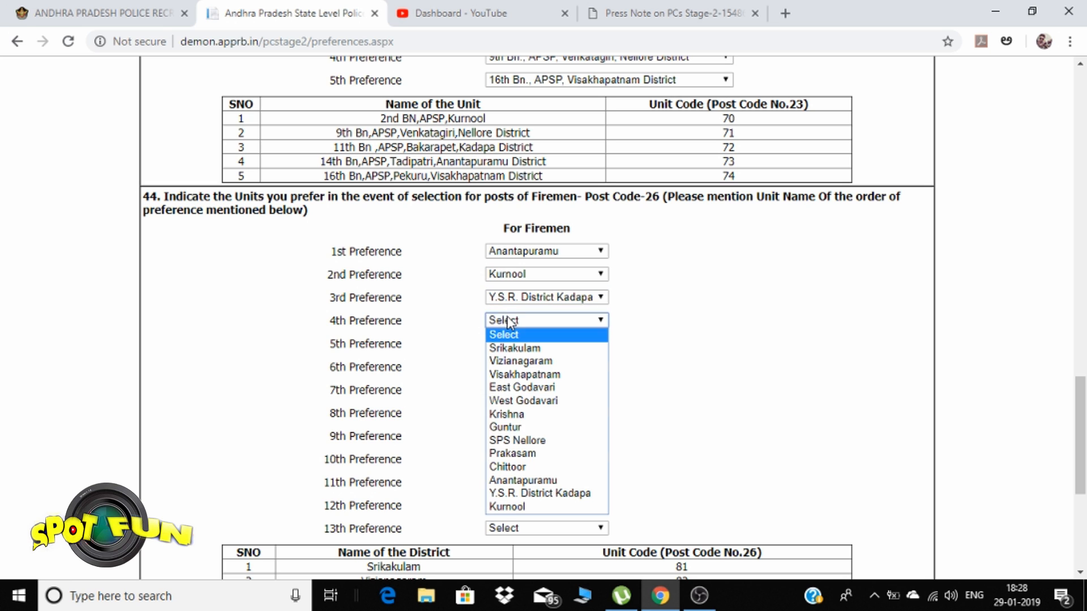
pyautogui.click(521, 467)
pyautogui.click(512, 344)
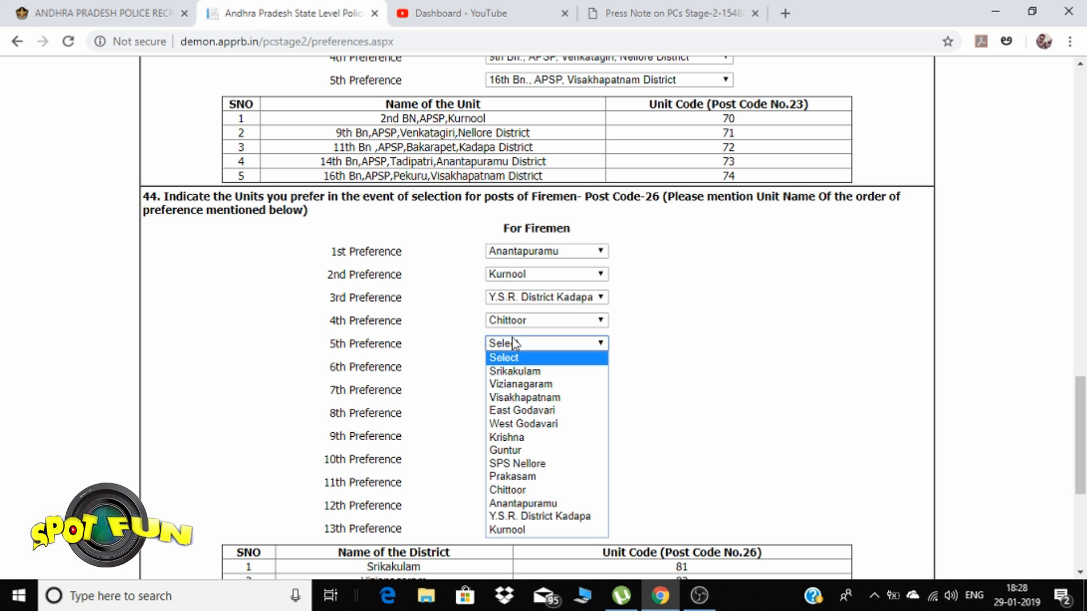
pyautogui.click(518, 450)
pyautogui.scroll(-5, 618, 420)
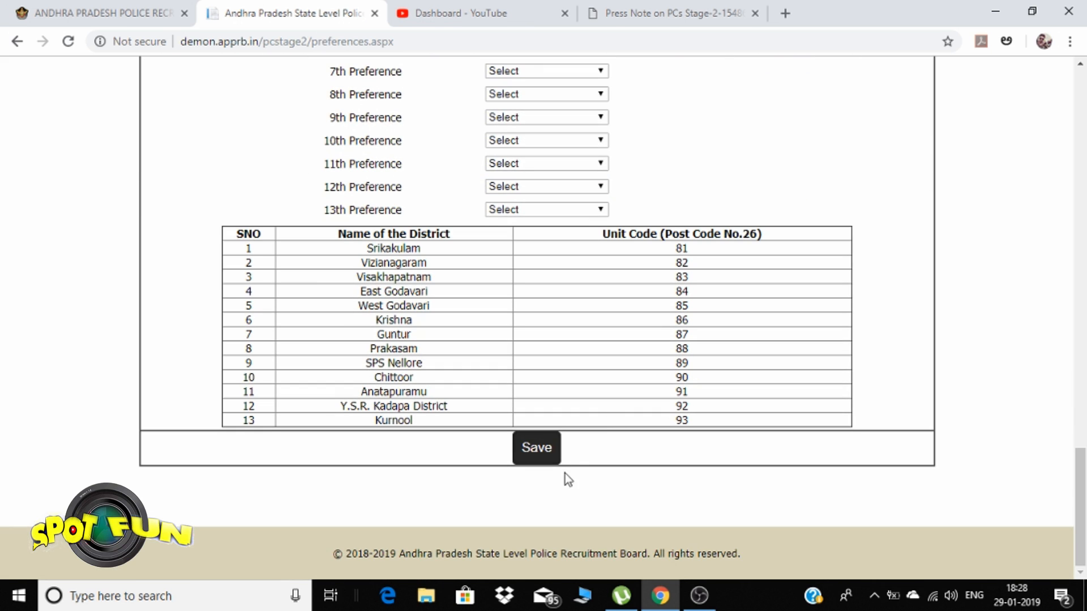
# After the missing-6th-preference alert on save, choose Vijayawada City as the 6th Civil preference
pyautogui.click(535, 447)
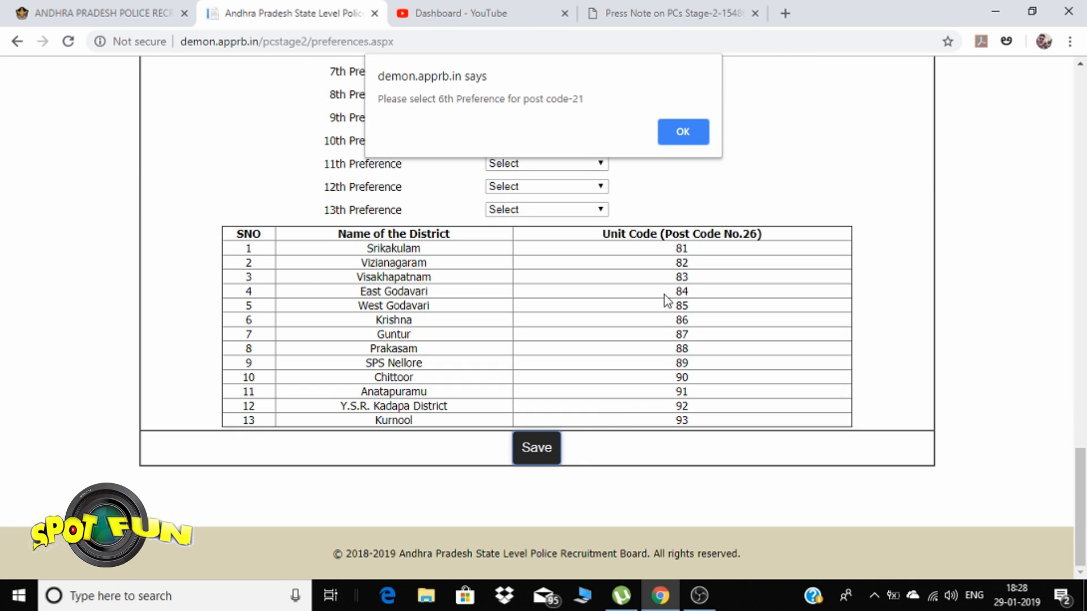
pyautogui.click(682, 132)
pyautogui.scroll(5, 657, 345)
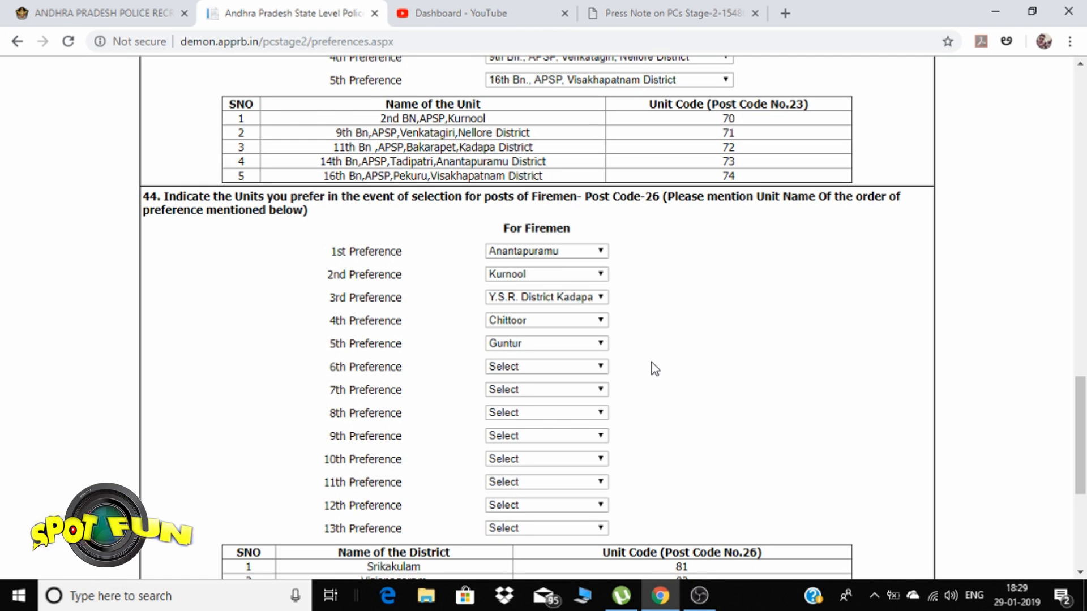
pyautogui.scroll(10, 674, 371)
pyautogui.scroll(3, 677, 372)
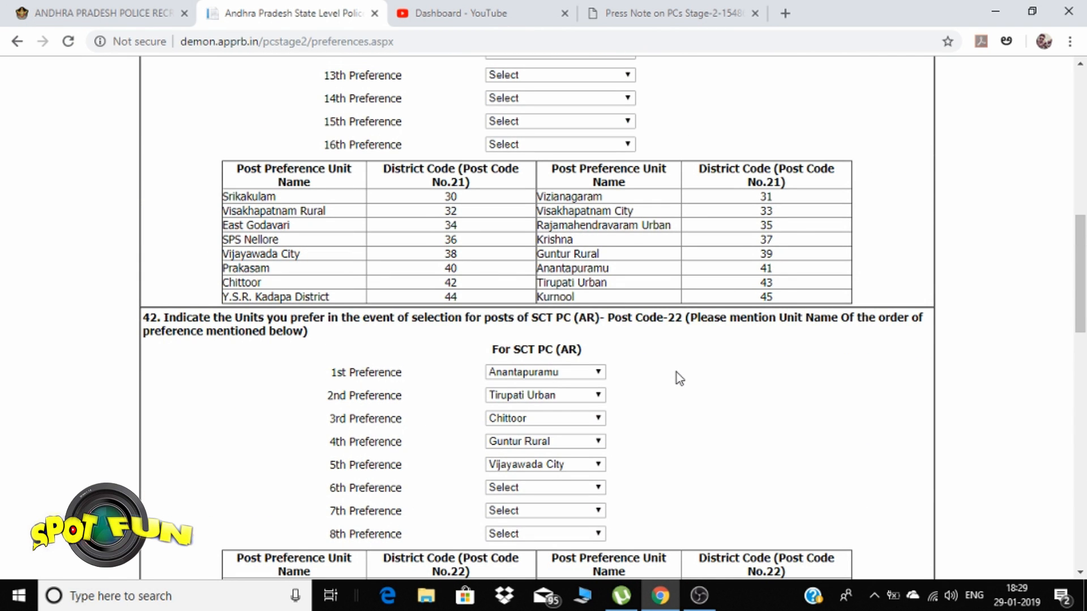
pyautogui.scroll(7, 677, 373)
pyautogui.click(556, 312)
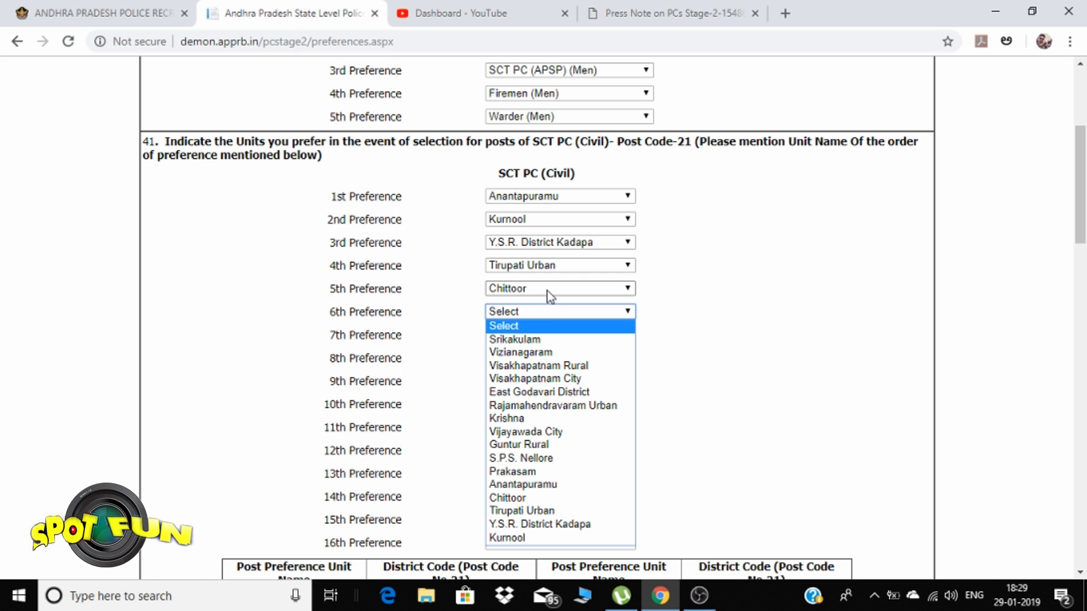
pyautogui.click(538, 432)
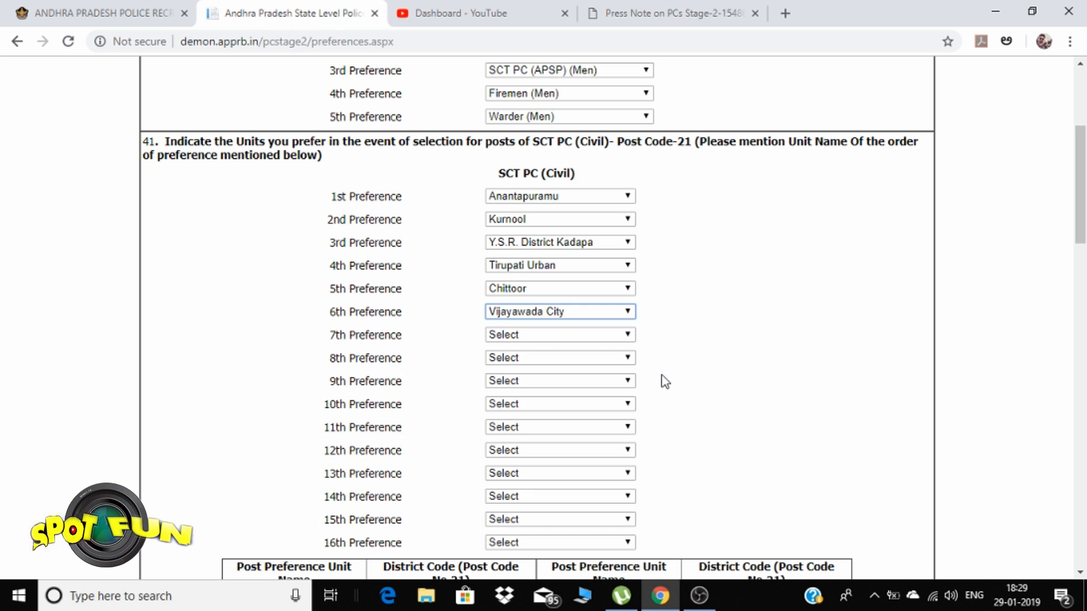
# Choose SPS Nellore as the 6th Firemen preference
pyautogui.scroll(-18, 674, 342)
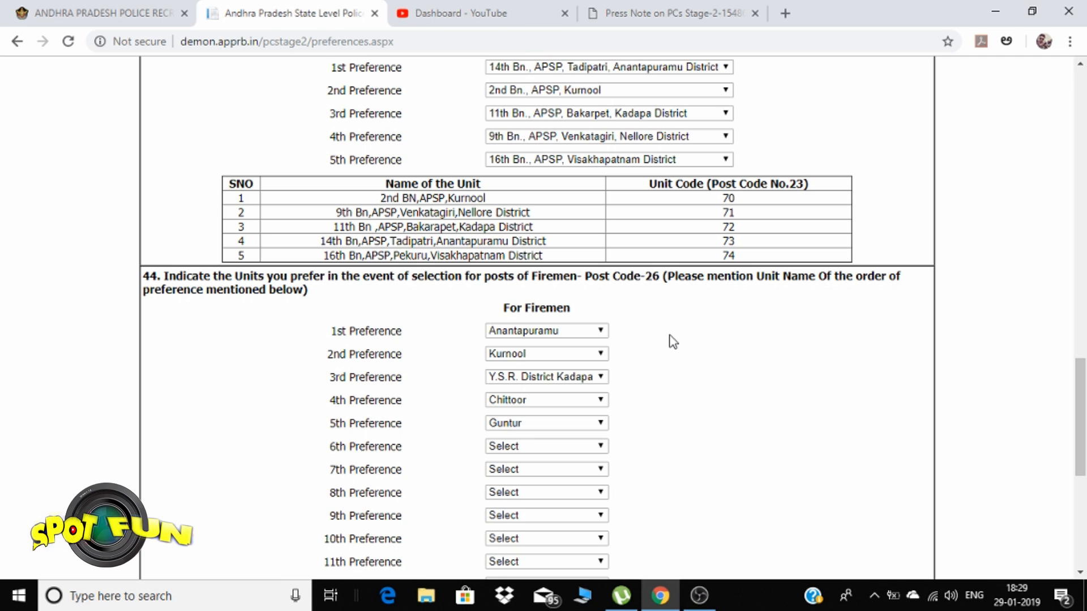
pyautogui.scroll(-1, 673, 341)
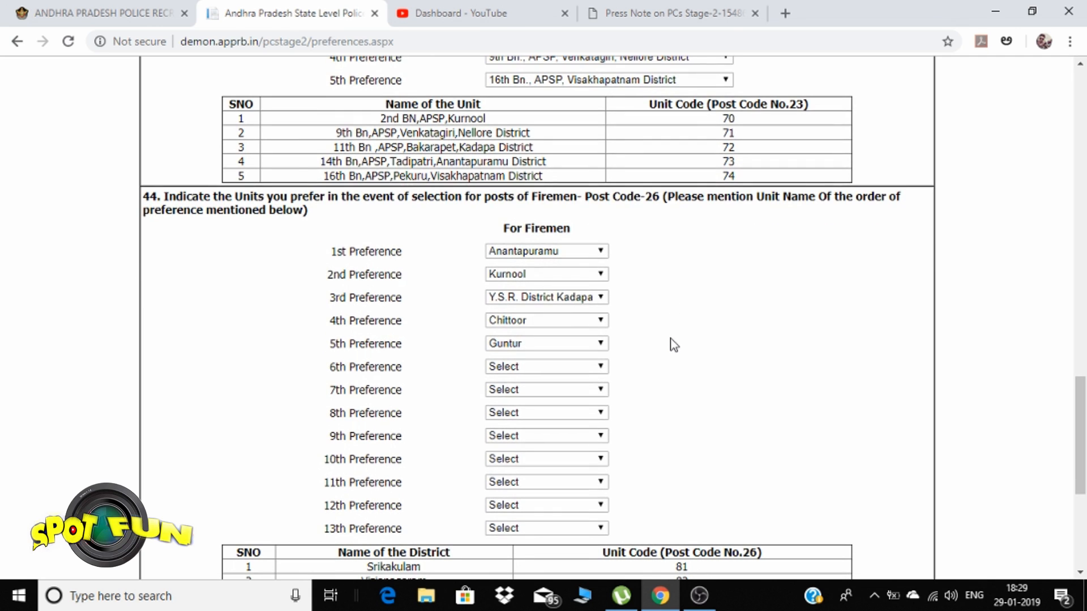
pyautogui.click(556, 366)
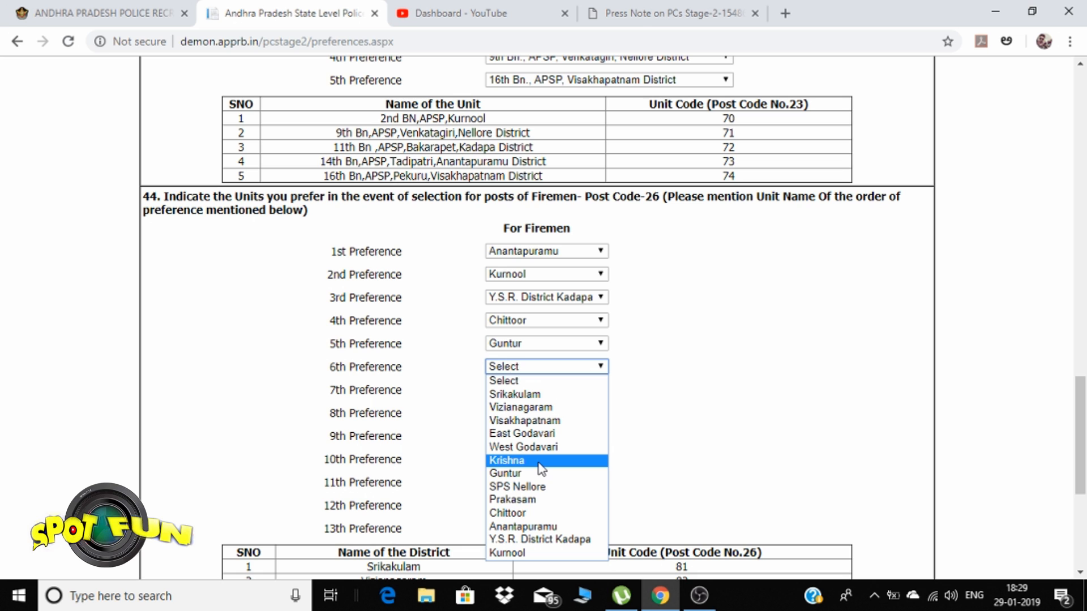
pyautogui.click(538, 487)
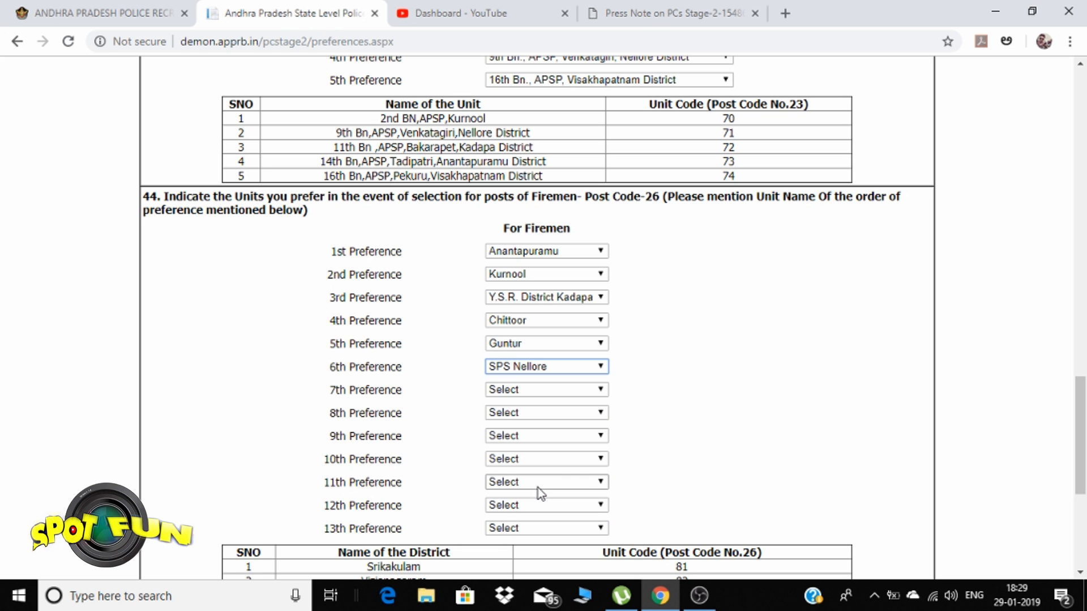
pyautogui.scroll(-5, 636, 447)
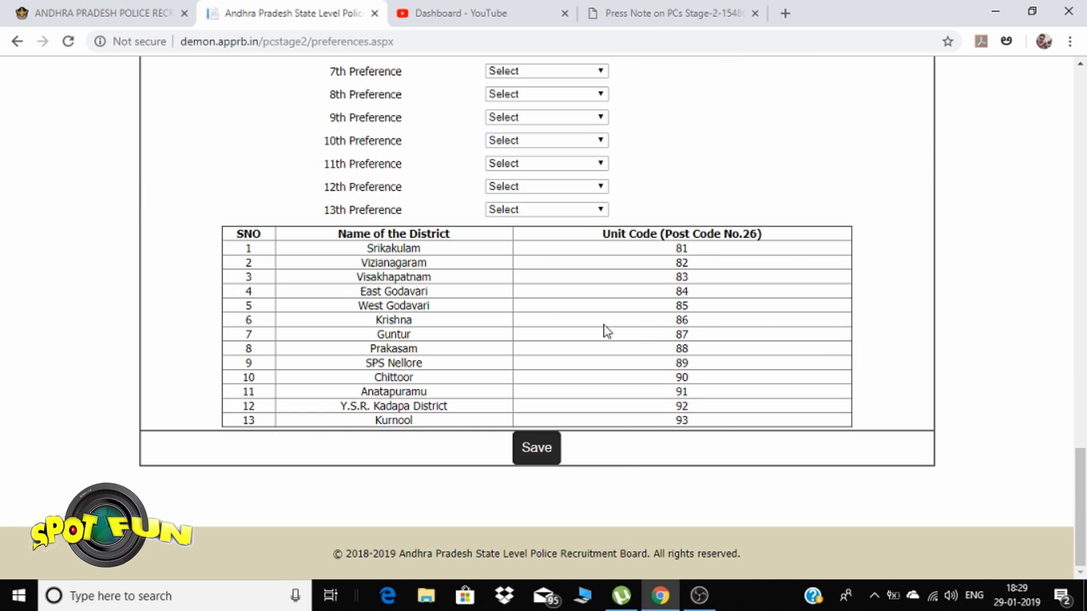
# After the missing-7th-preference alert, set Civil preferences 7 and 8 to Rajamahendravaram Urban and East Godavari District
pyautogui.click(537, 449)
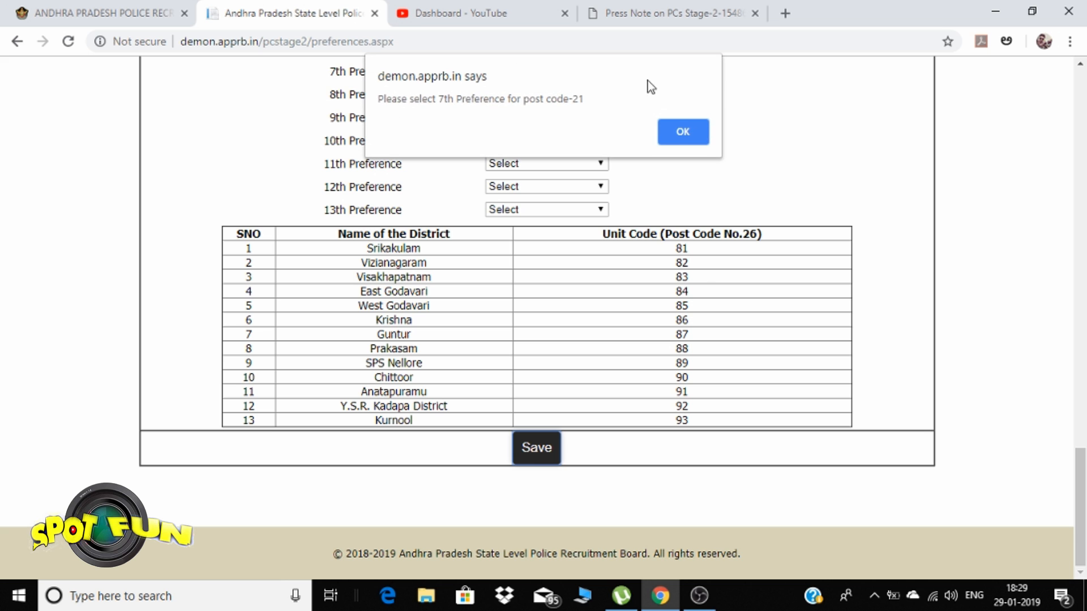
pyautogui.click(683, 132)
pyautogui.scroll(13, 699, 291)
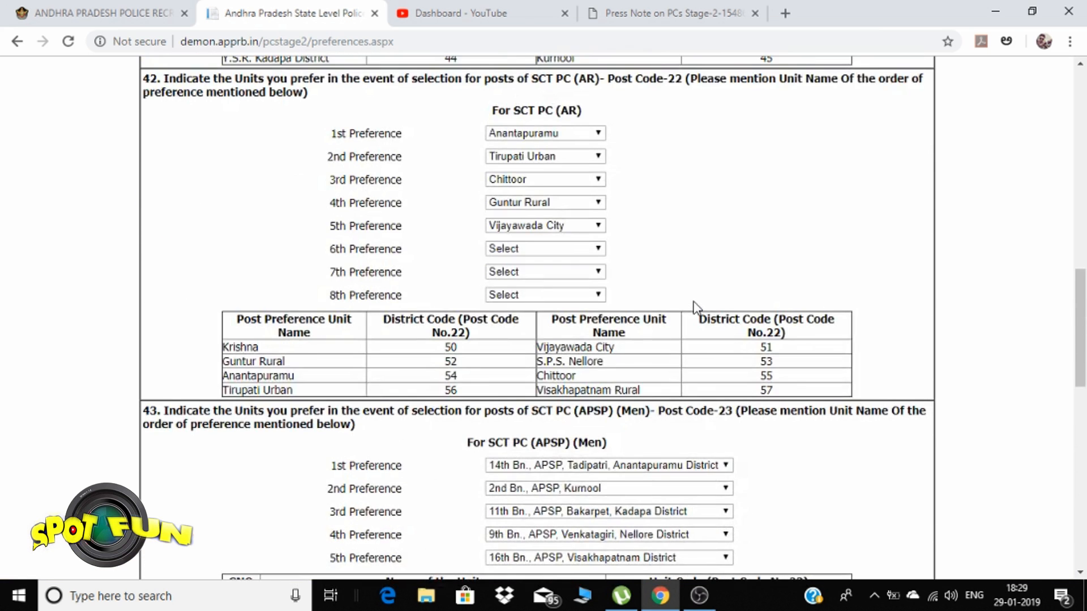
pyautogui.scroll(12, 697, 308)
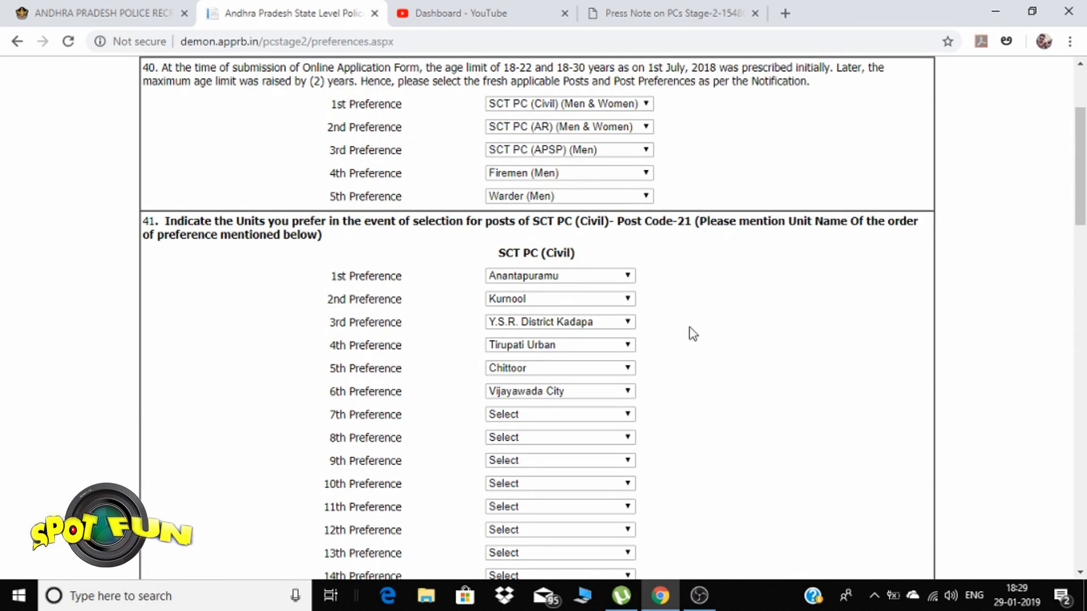
pyautogui.scroll(-1, 692, 333)
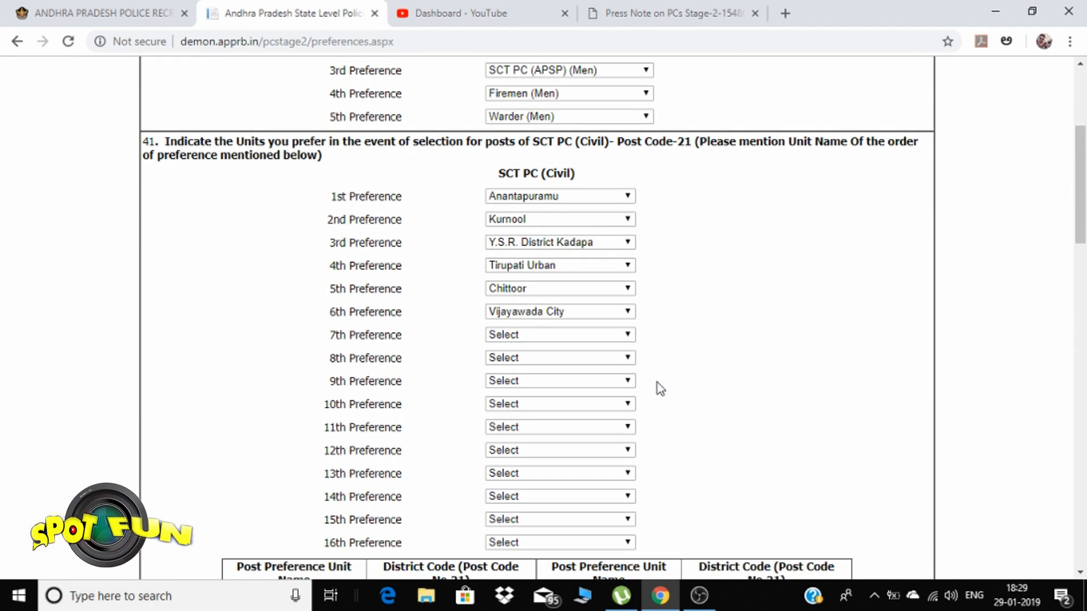
pyautogui.click(594, 334)
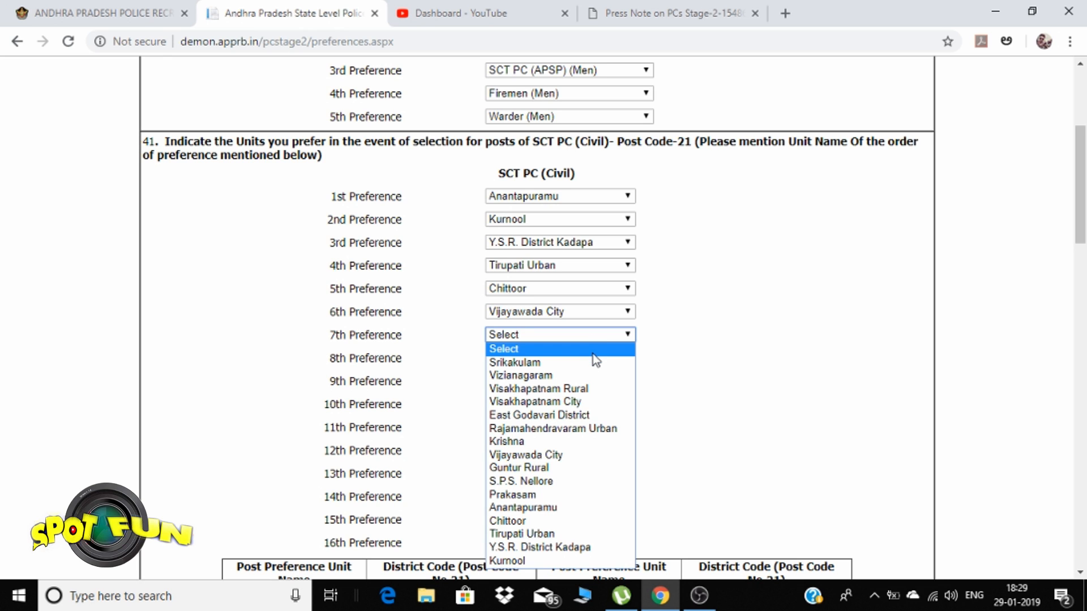
pyautogui.click(593, 355)
pyautogui.click(603, 336)
pyautogui.click(543, 429)
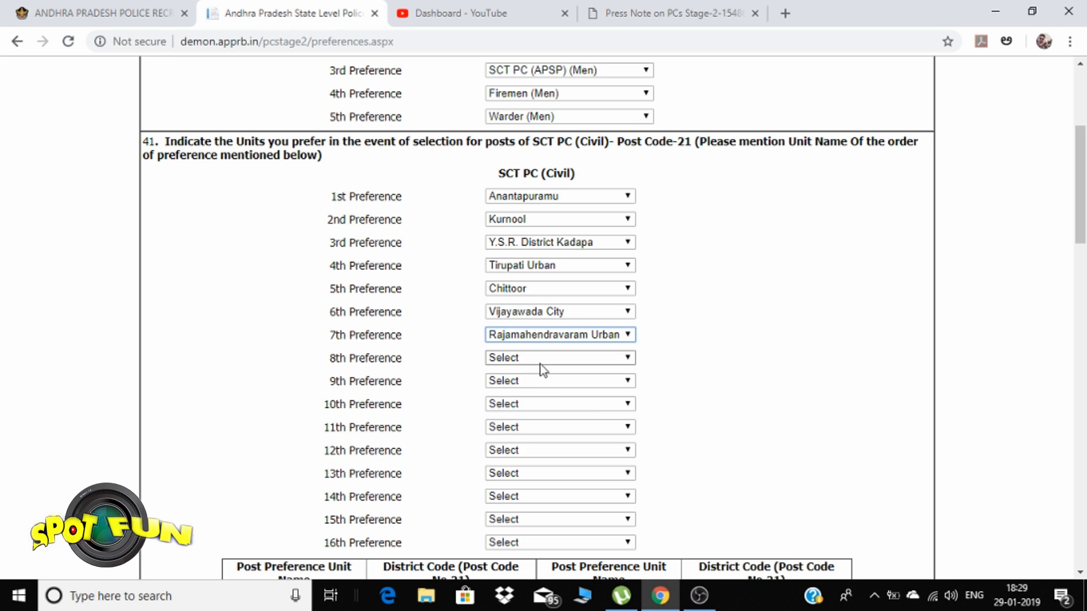
pyautogui.click(552, 362)
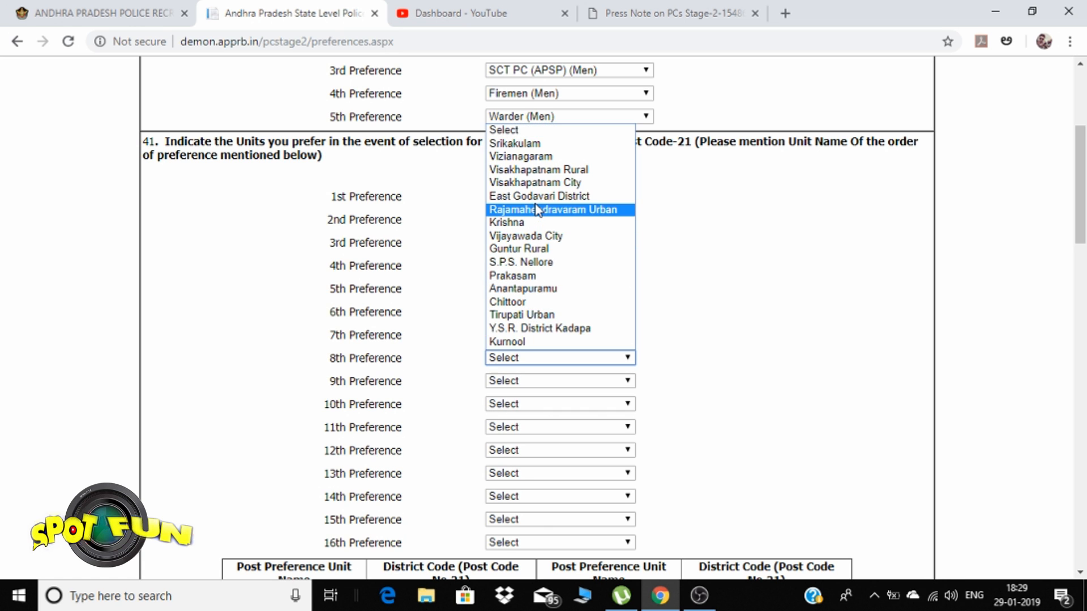
pyautogui.click(538, 196)
# Set Civil preferences 9–11 to Visakhapatnam City, Visakhapatnam Rural and Srikakulam
pyautogui.click(536, 381)
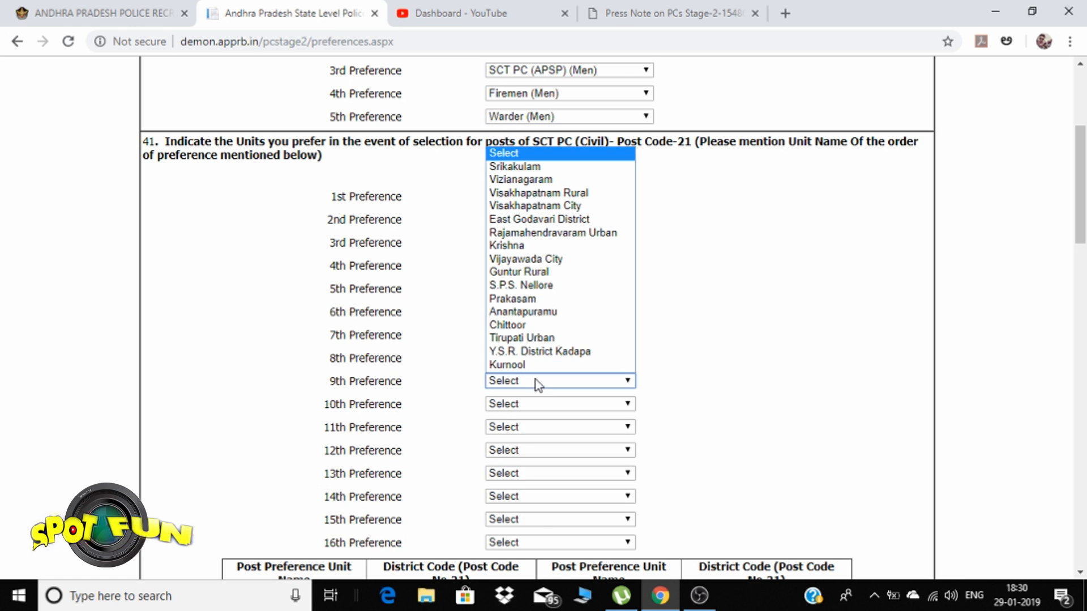
pyautogui.click(514, 206)
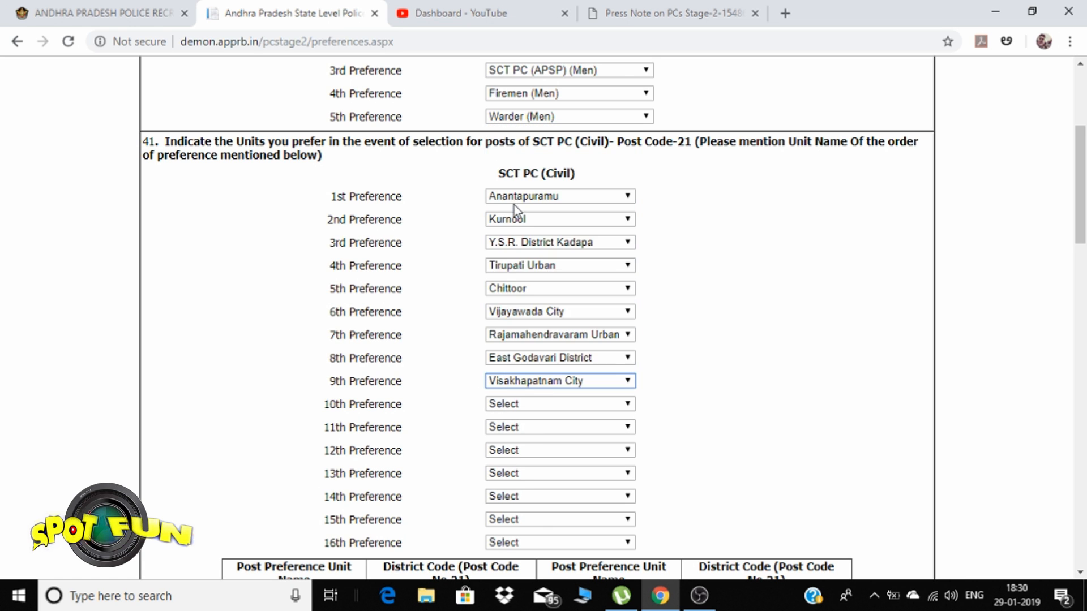
pyautogui.click(525, 404)
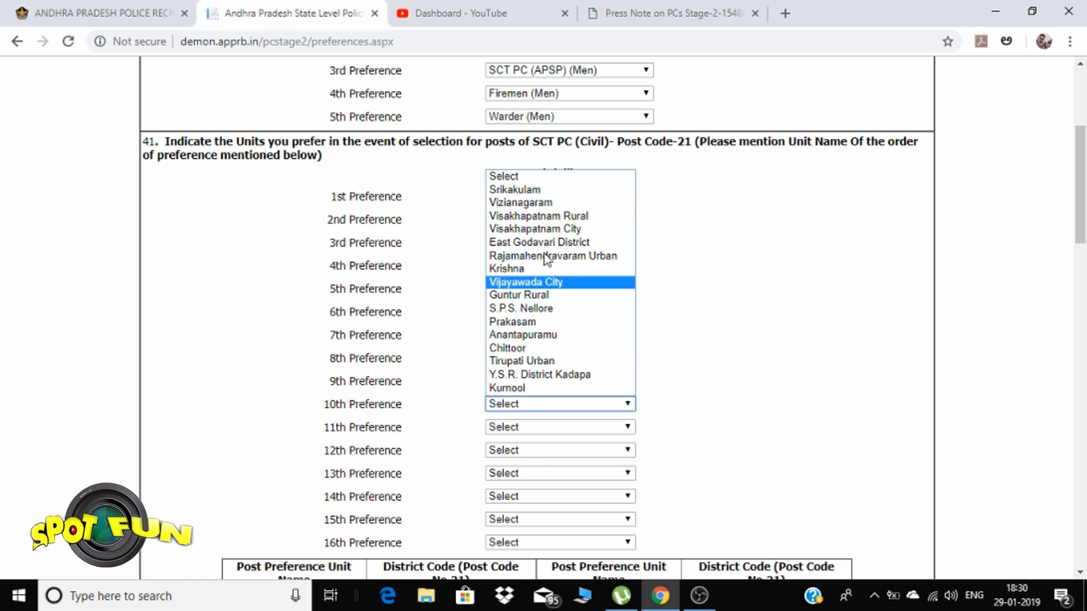
pyautogui.click(537, 216)
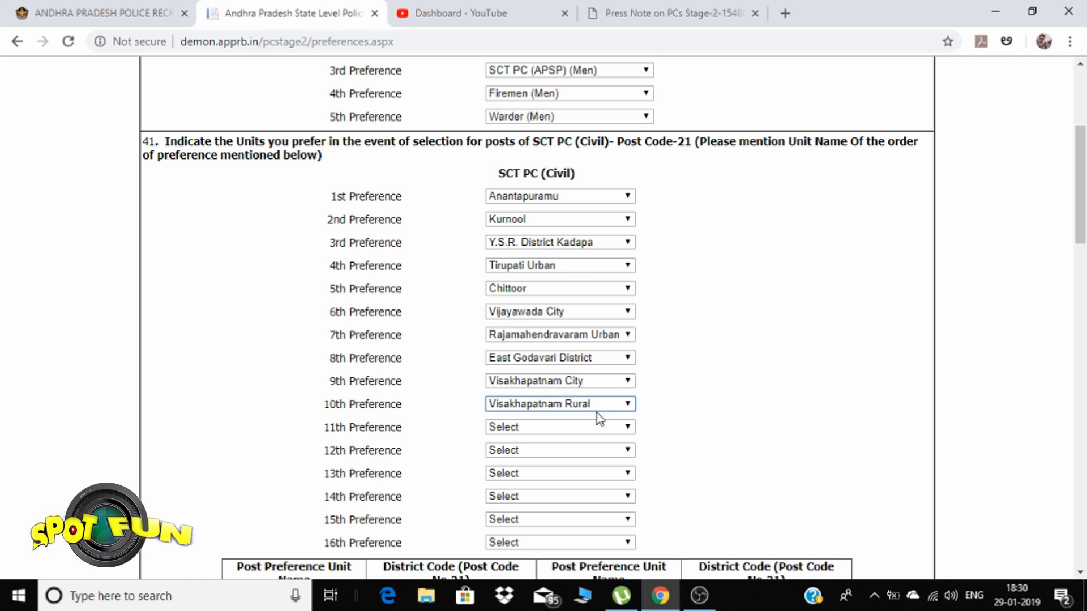
pyautogui.click(560, 428)
pyautogui.click(515, 212)
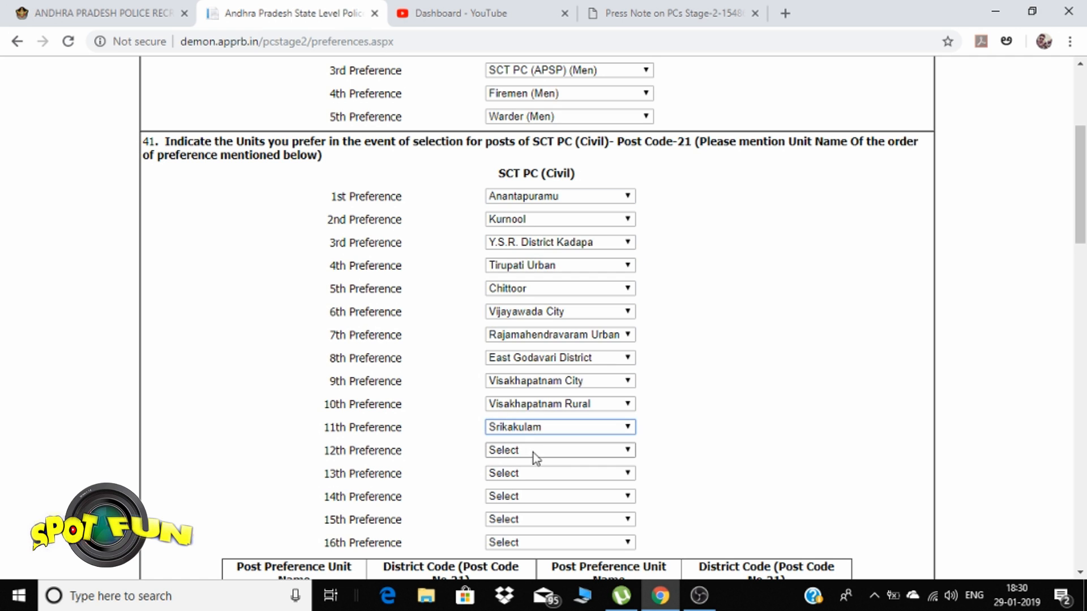
pyautogui.click(534, 450)
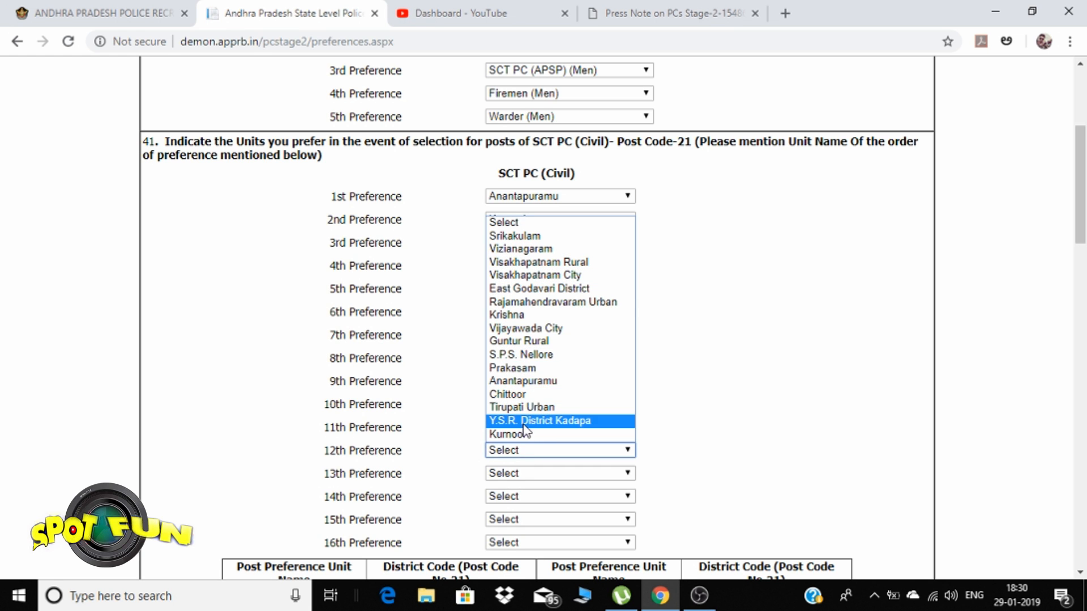
pyautogui.click(680, 337)
pyautogui.scroll(-1, 650, 358)
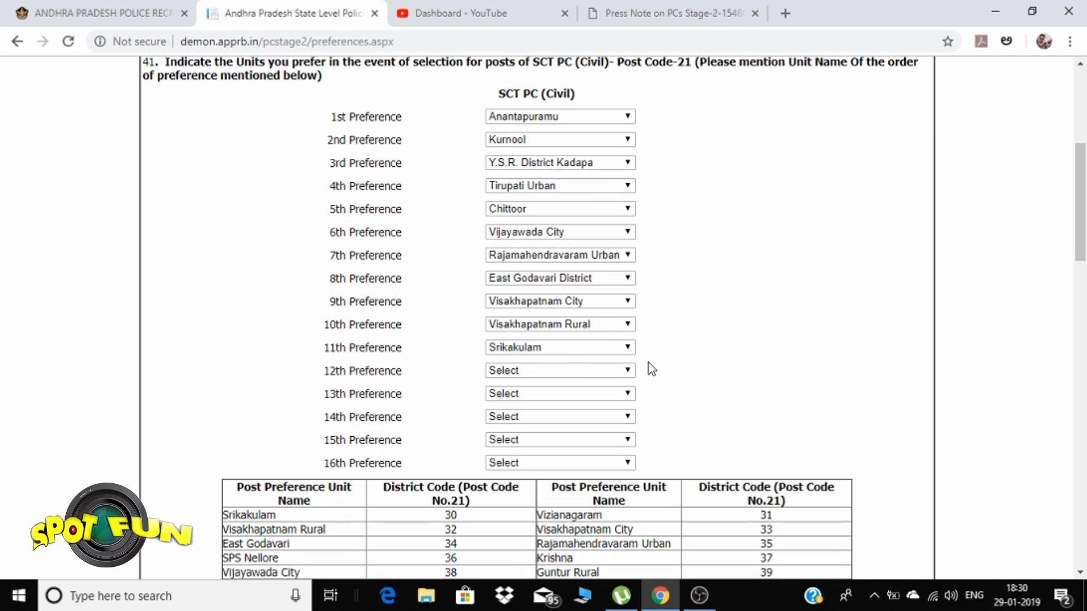
# Set Civil preferences 12–14 to Krishna, Guntur Rural and Prakasam, dismissing a Kurnool duplicate alert
pyautogui.click(600, 370)
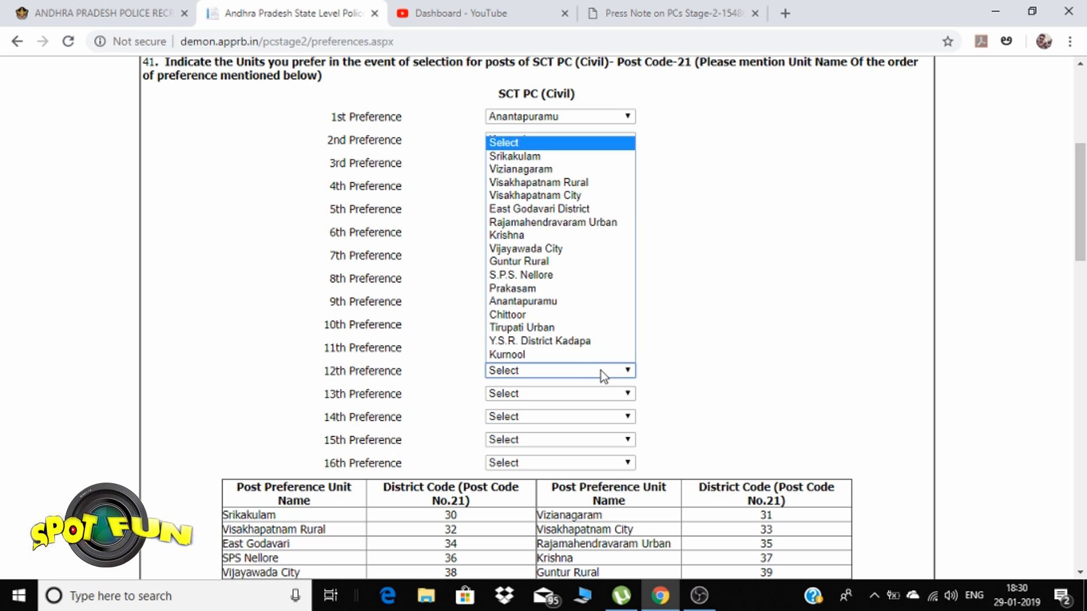
pyautogui.click(565, 355)
pyautogui.click(683, 118)
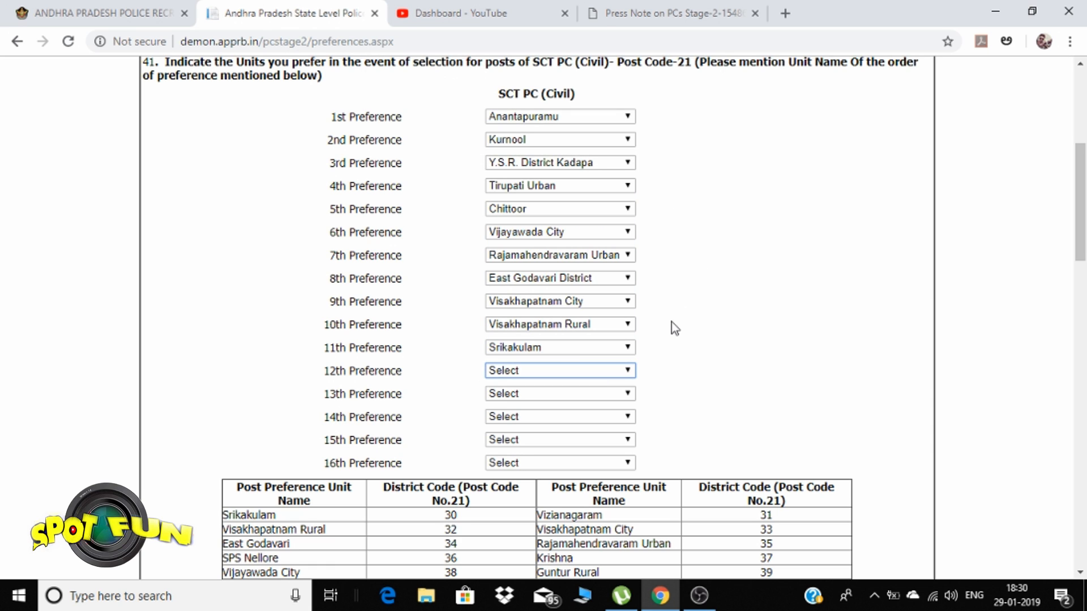
pyautogui.click(581, 375)
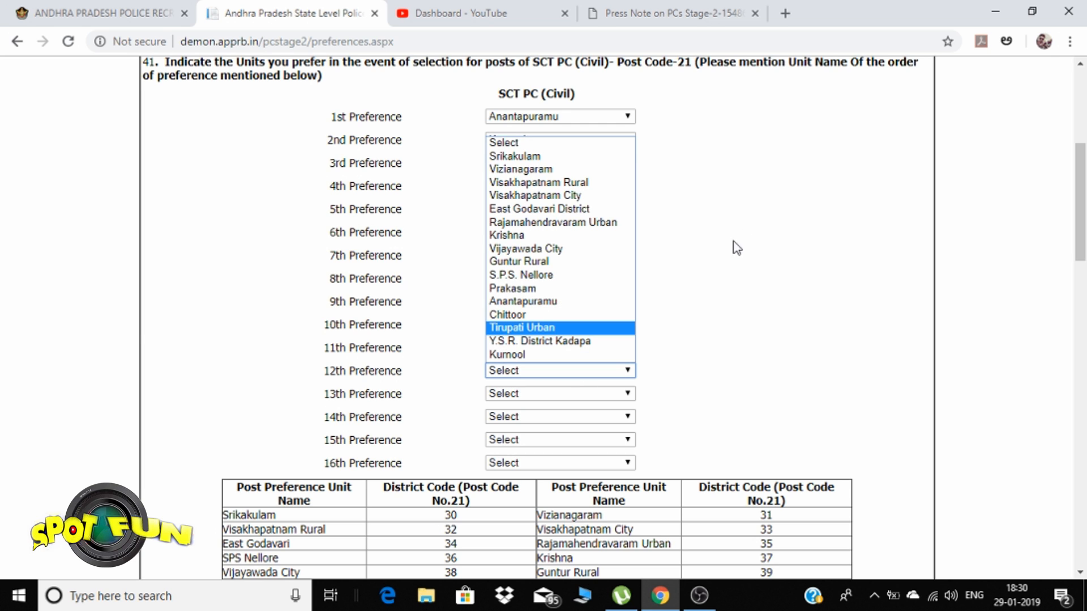
pyautogui.click(587, 244)
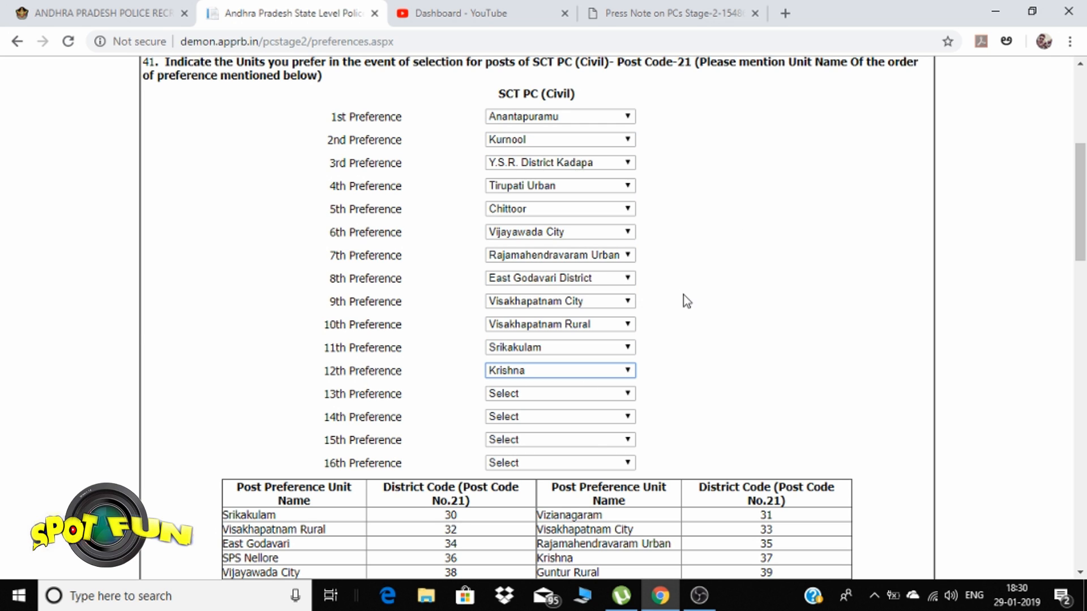
pyautogui.click(562, 396)
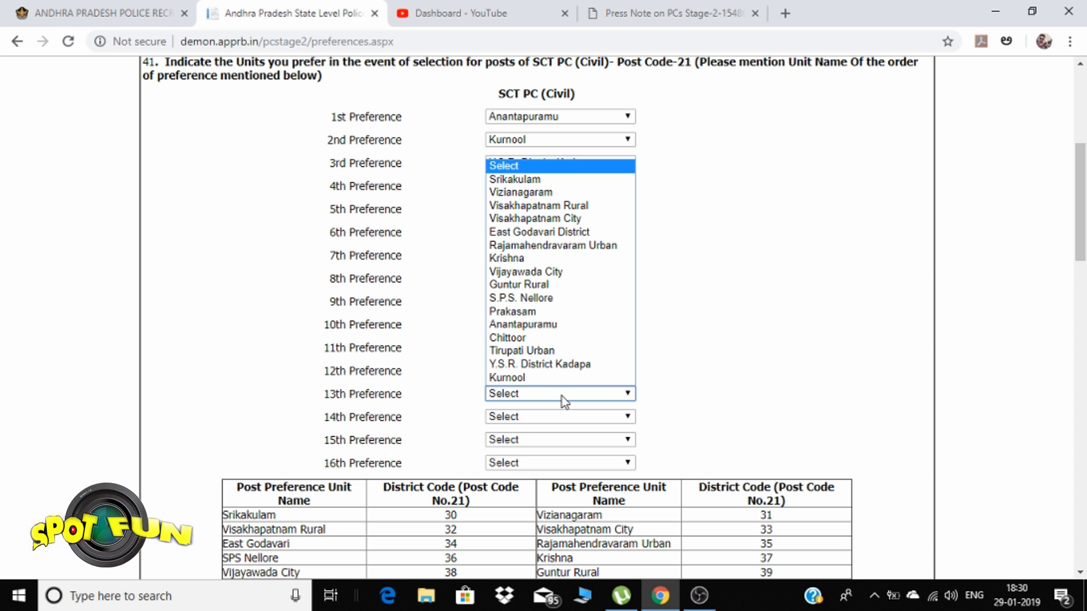
pyautogui.click(569, 284)
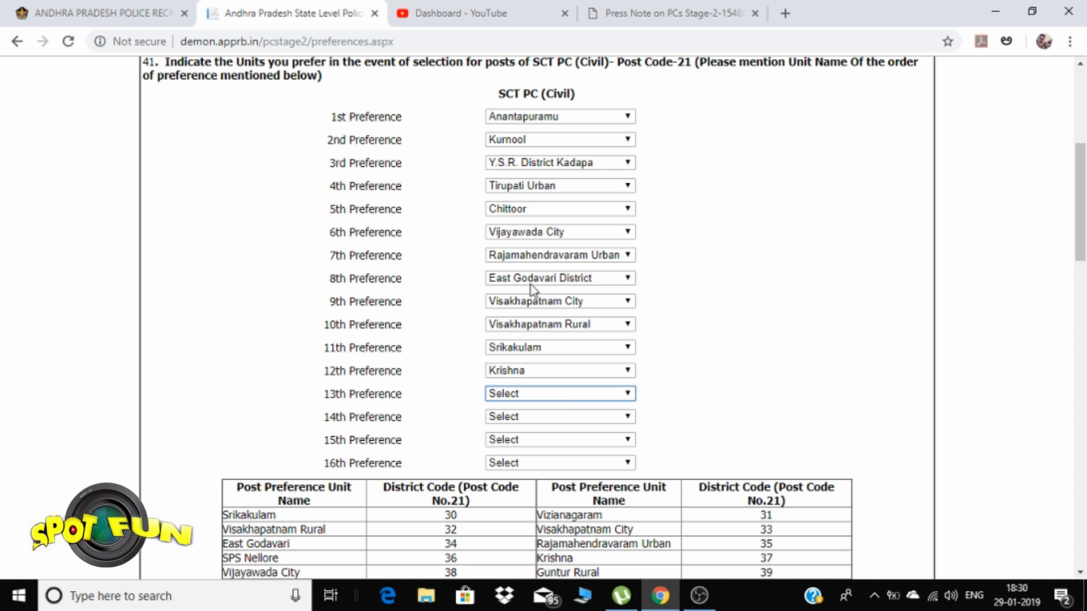
pyautogui.click(575, 420)
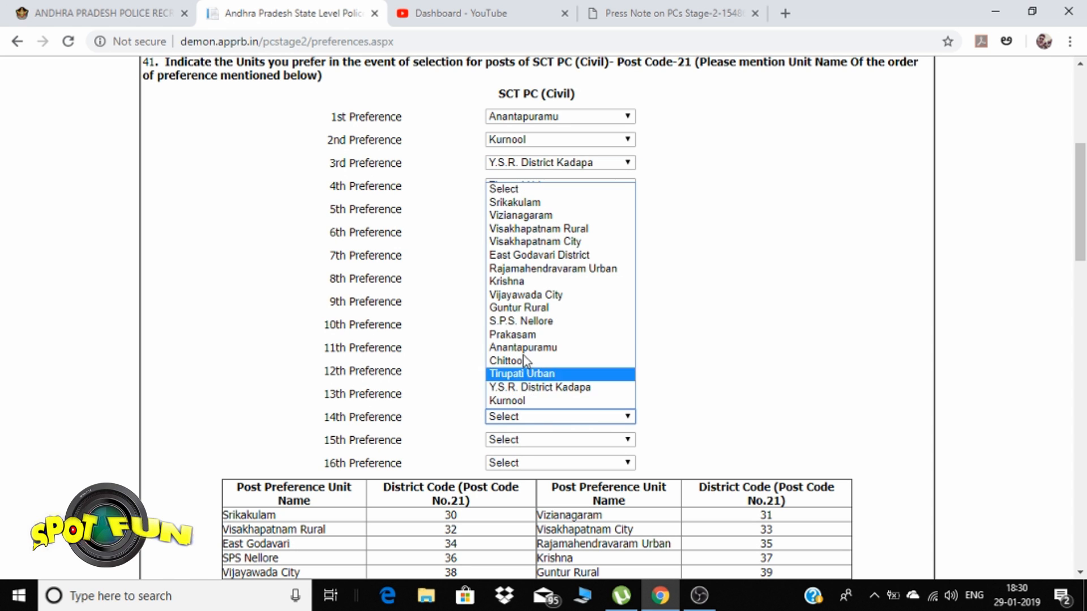
pyautogui.click(538, 334)
# Choose S.P.S. Nellore 15th and Vizianagaram 16th, dismissing Krishna and East Godavari duplicate alerts
pyautogui.click(536, 445)
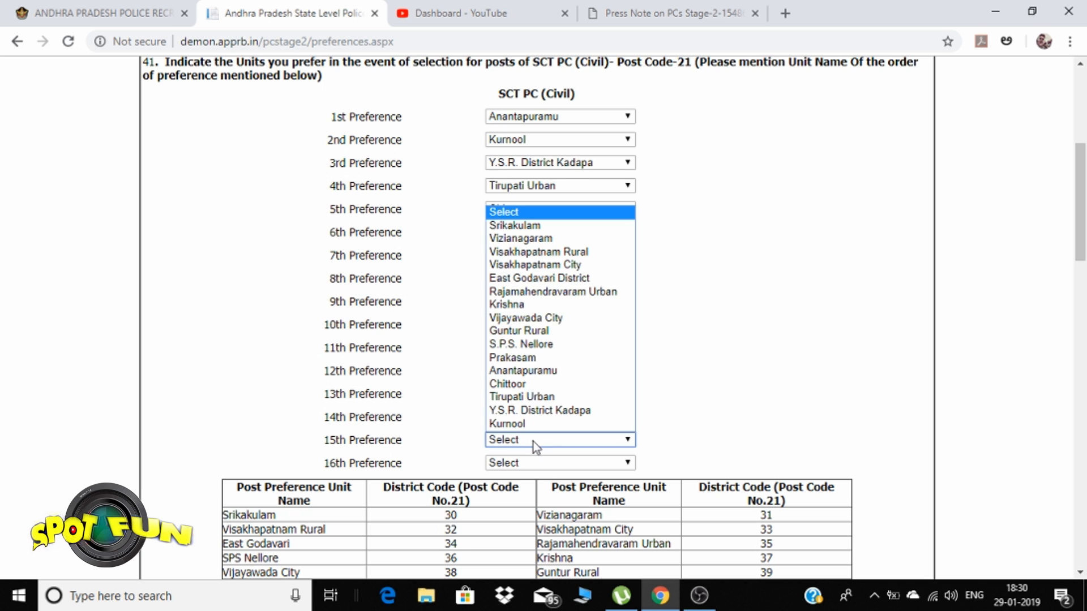
pyautogui.click(529, 344)
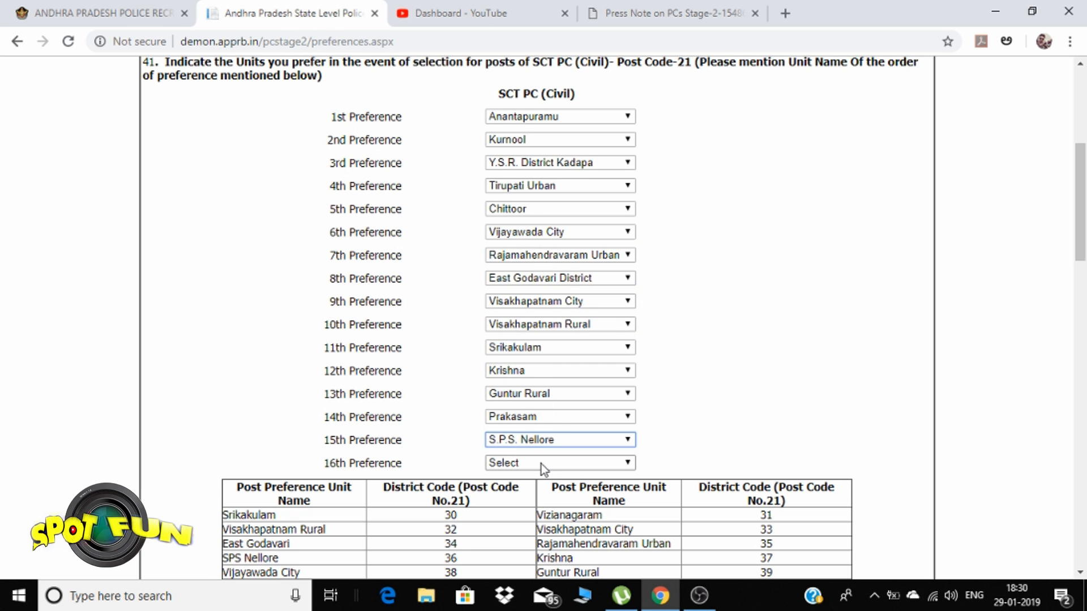
pyautogui.click(541, 464)
pyautogui.click(538, 327)
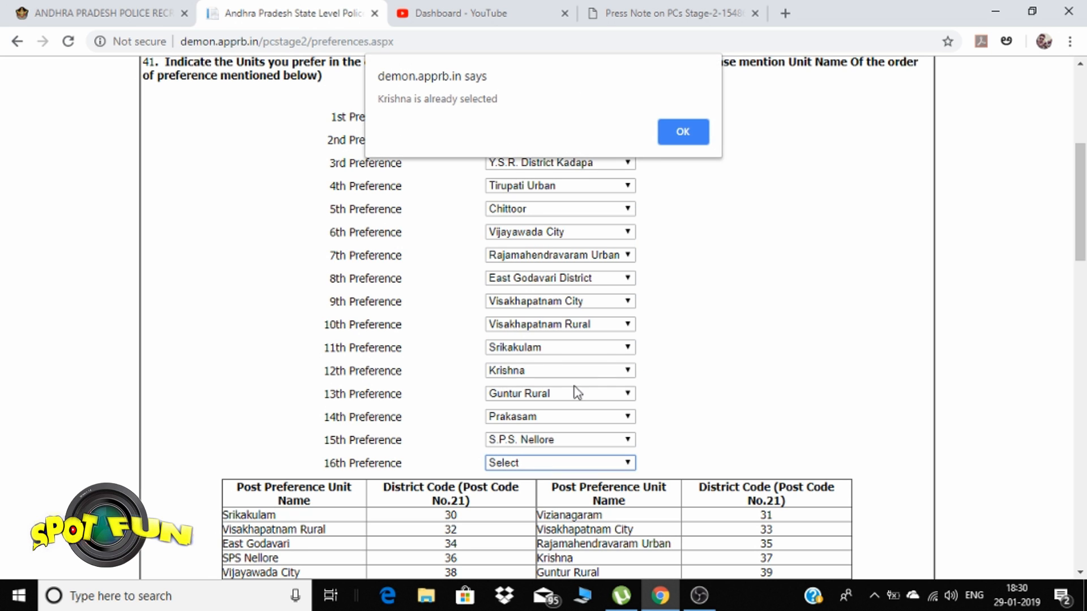
pyautogui.click(667, 140)
pyautogui.click(563, 465)
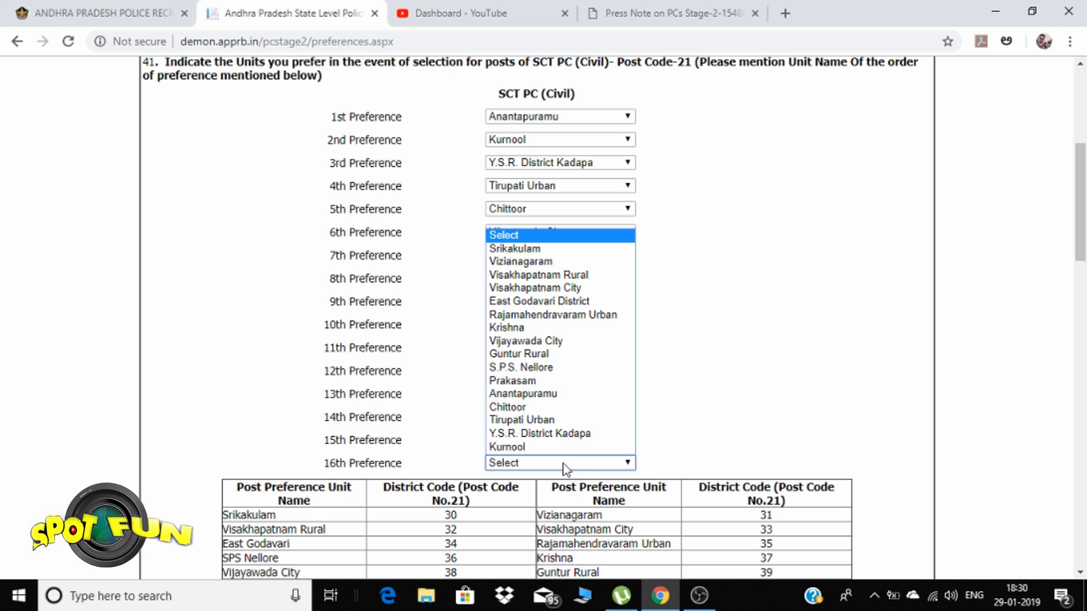
pyautogui.click(524, 302)
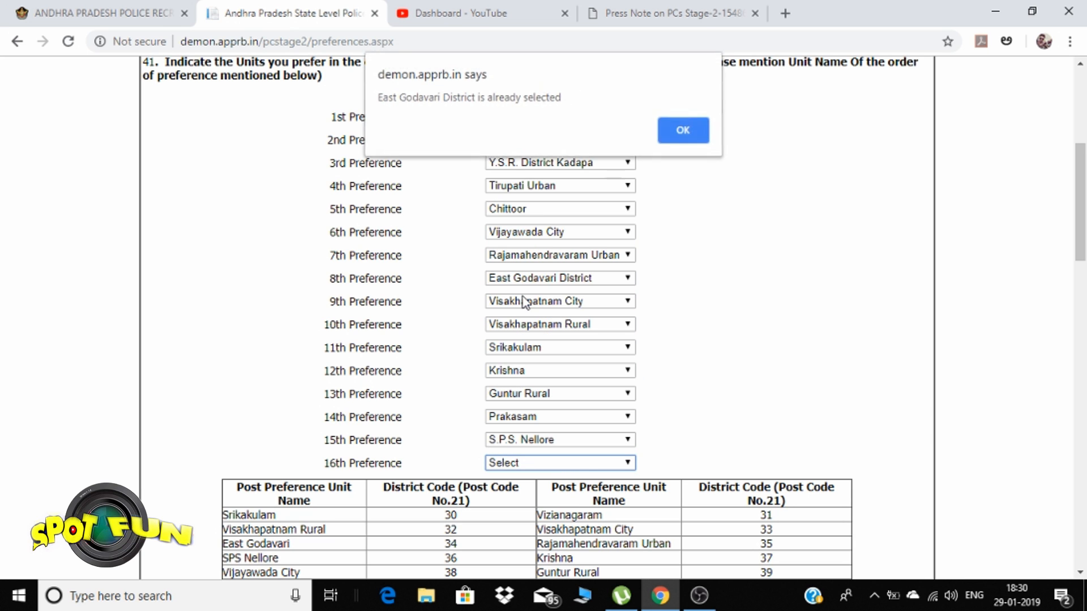
pyautogui.click(668, 139)
pyautogui.click(527, 468)
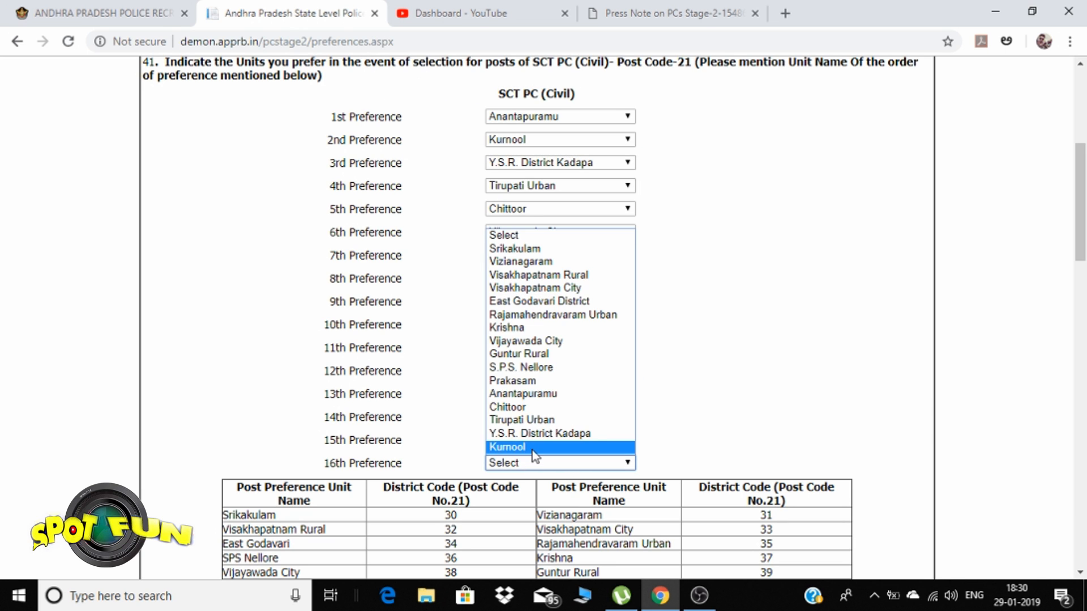
pyautogui.click(524, 262)
pyautogui.scroll(-5, 595, 484)
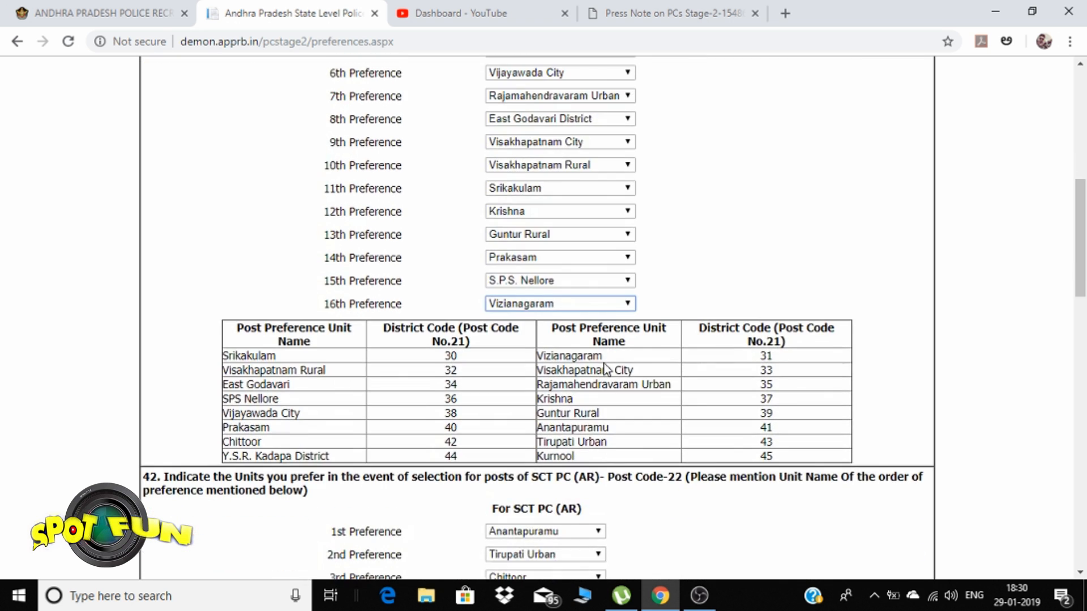
pyautogui.scroll(7, 648, 355)
pyautogui.scroll(1, 648, 355)
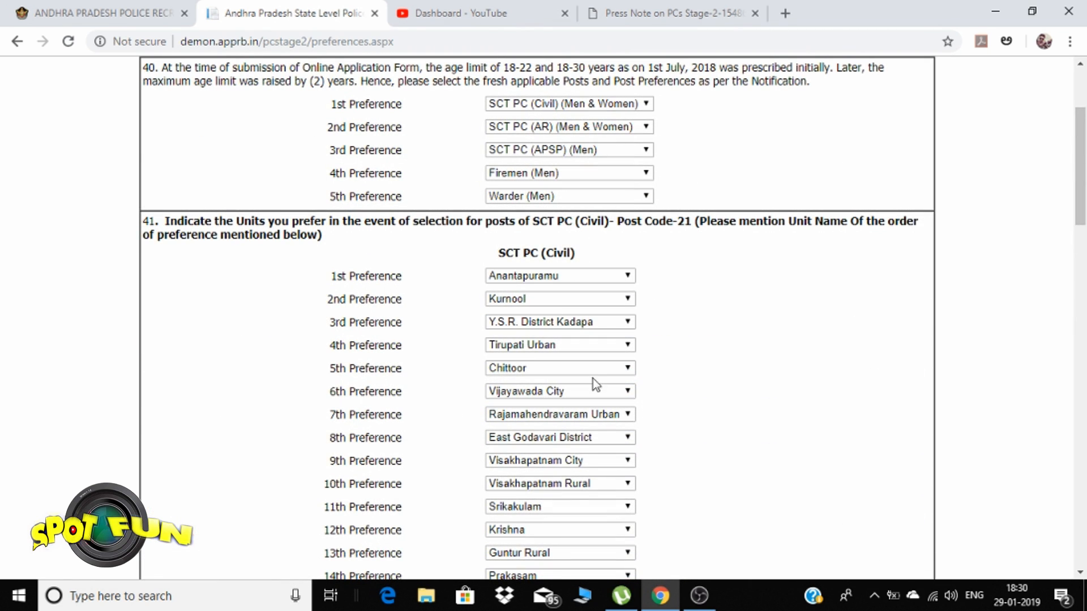
# Set Krishna as the 6th SCT PC (AR) preference
pyautogui.scroll(-6, 581, 403)
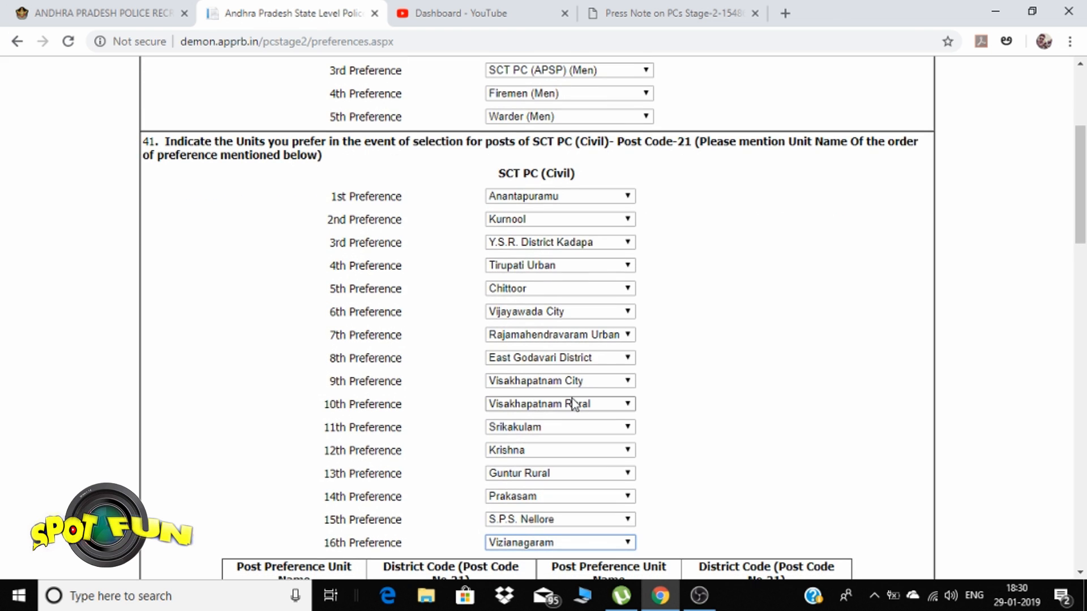
pyautogui.scroll(-6, 573, 404)
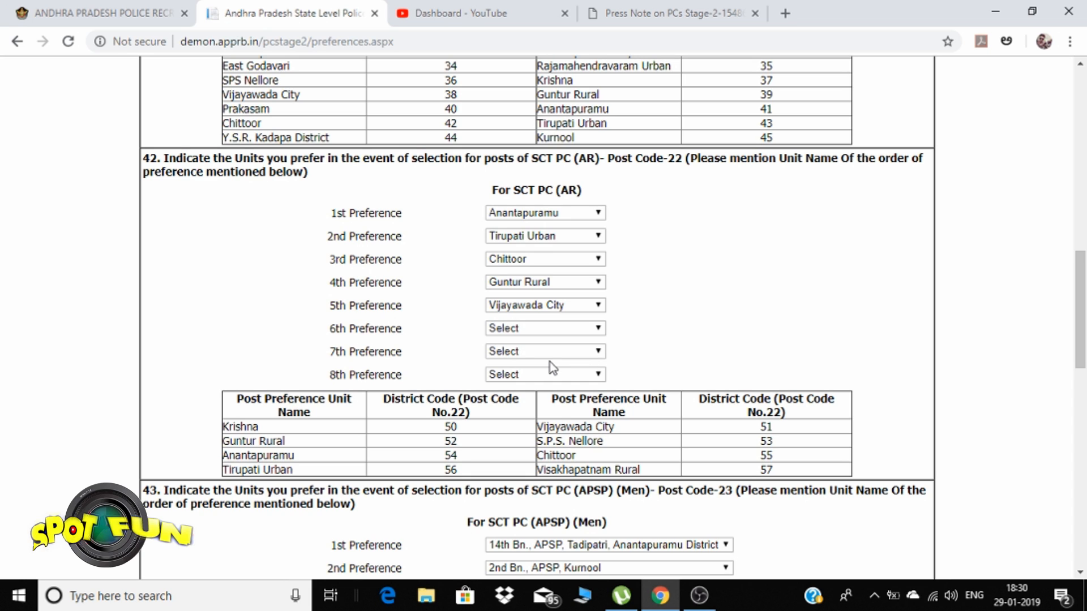
pyautogui.click(534, 327)
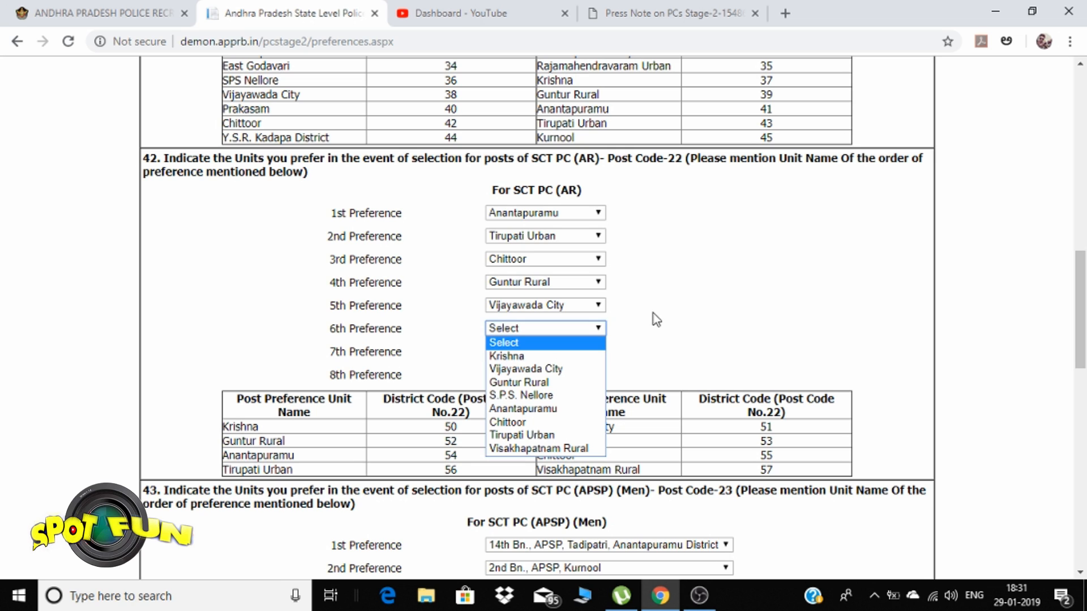
pyautogui.click(656, 316)
pyautogui.click(535, 329)
pyautogui.click(537, 357)
# Set S.P.S. Nellore 7th and Visakhapatnam Rural 8th, after dismissing a Guntur Rural duplicate alert
pyautogui.click(525, 354)
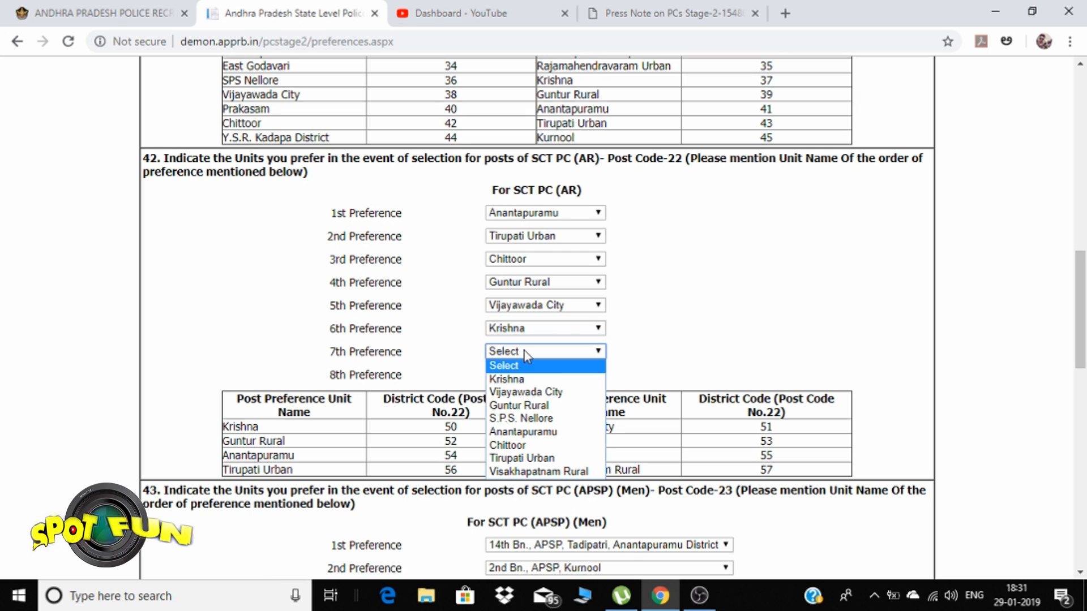
pyautogui.click(537, 407)
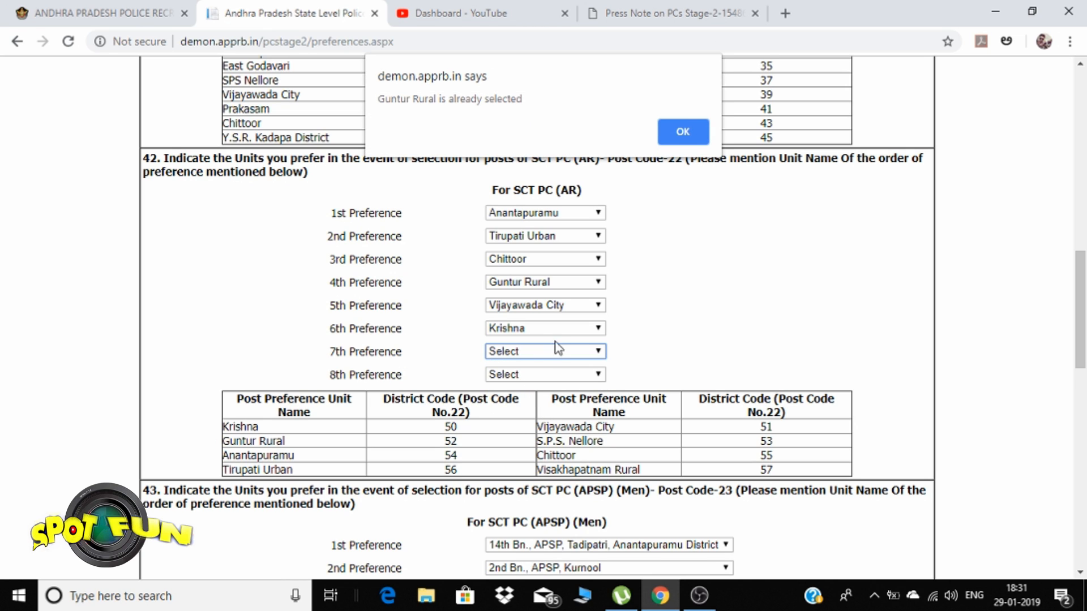
pyautogui.click(685, 132)
pyautogui.click(561, 355)
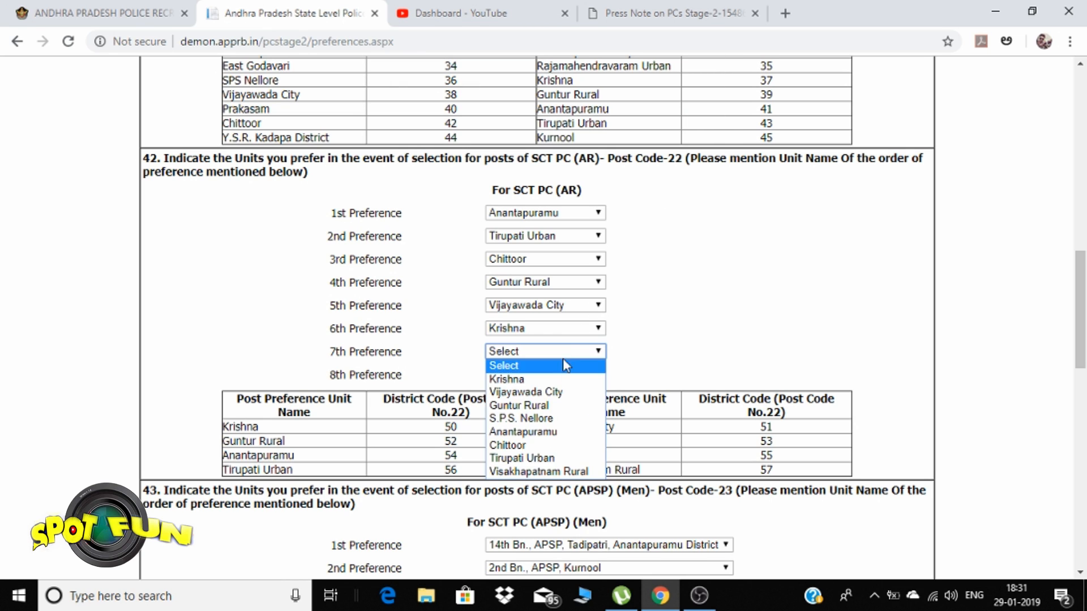
pyautogui.click(551, 422)
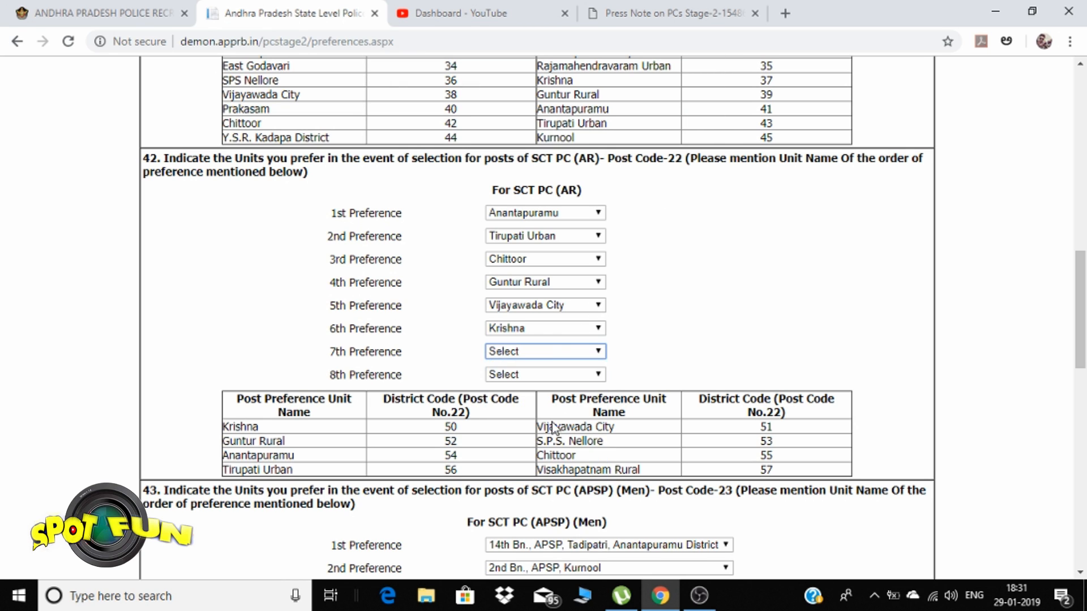
pyautogui.click(545, 375)
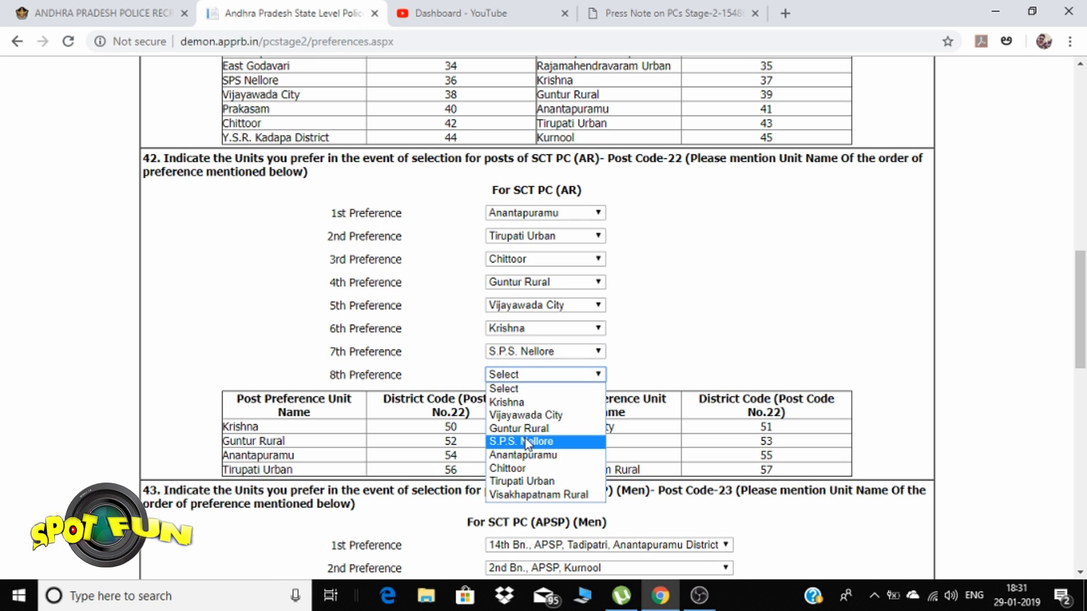
pyautogui.click(561, 493)
# Set Firemen preferences 7–10 to Krishna, Vizianagaram, Srikakulam and Visakhapatnam
pyautogui.scroll(-8, 645, 309)
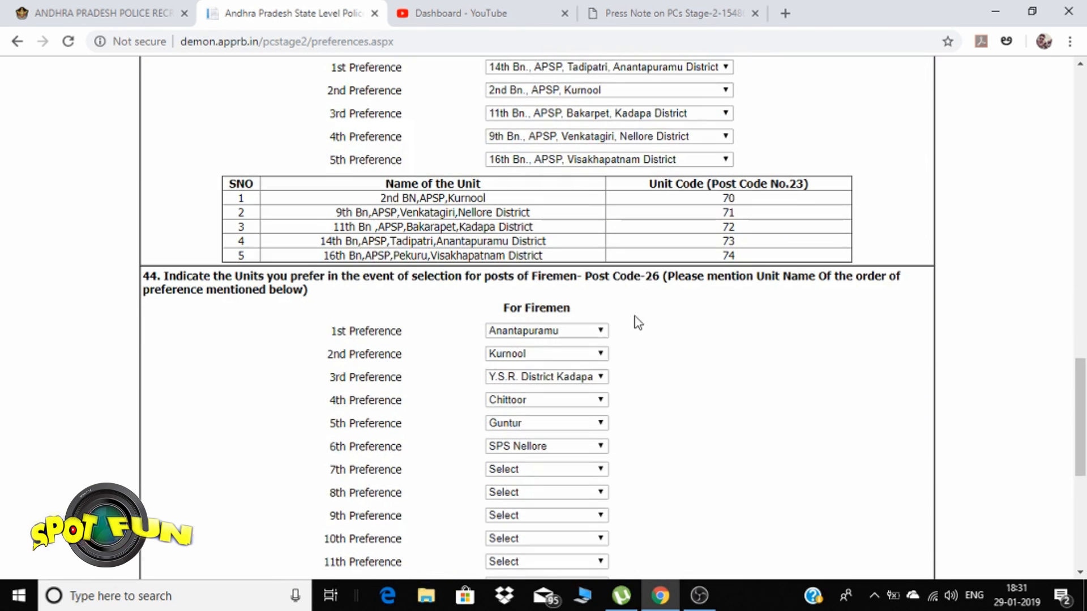
pyautogui.scroll(4, 650, 340)
pyautogui.scroll(-6, 648, 341)
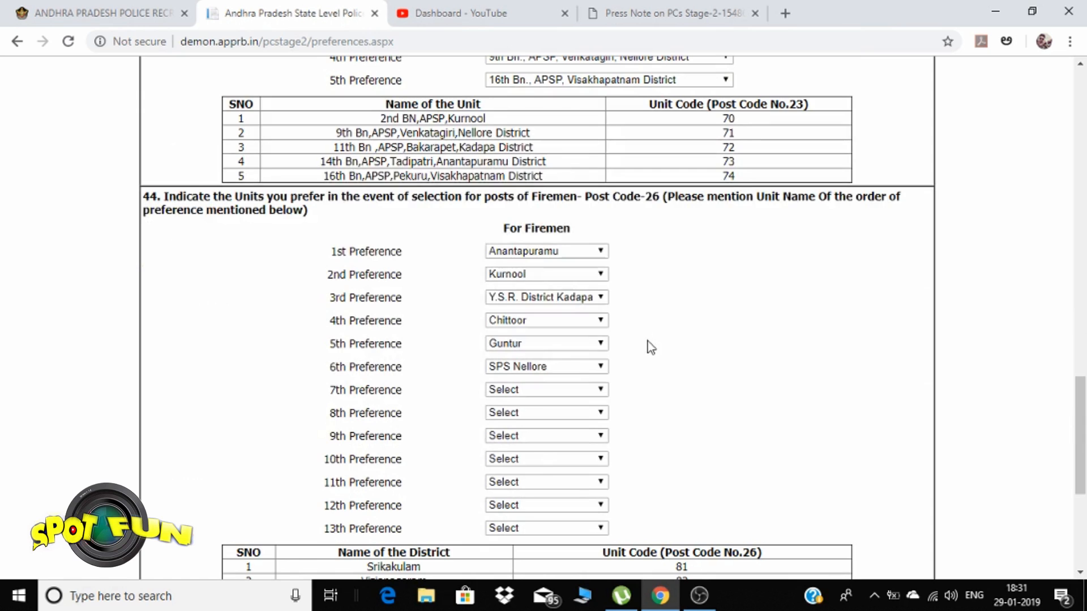
pyautogui.scroll(-1, 634, 338)
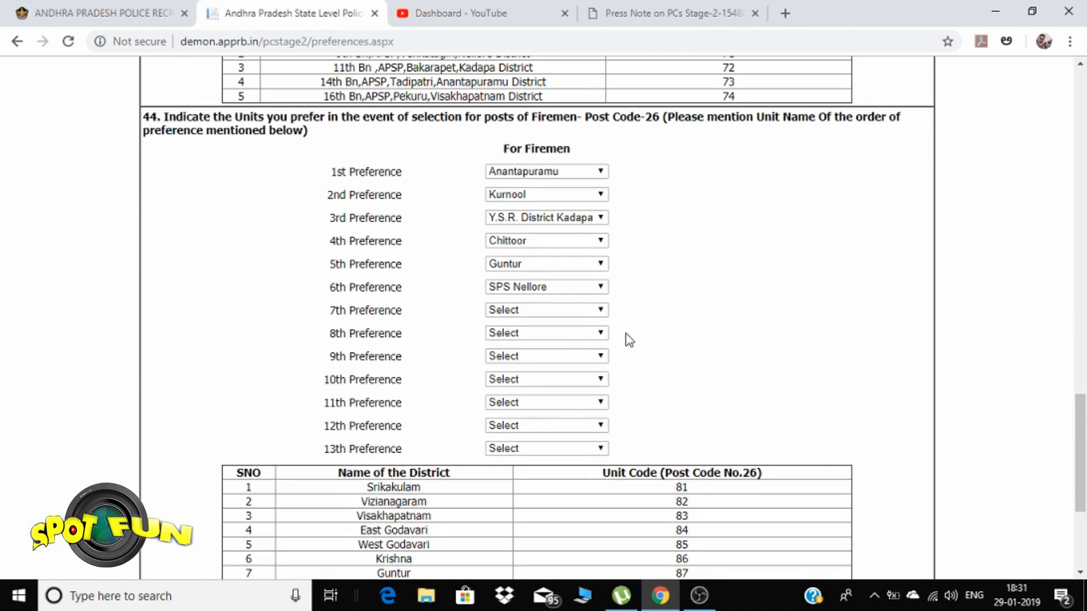
pyautogui.click(548, 311)
pyautogui.click(525, 403)
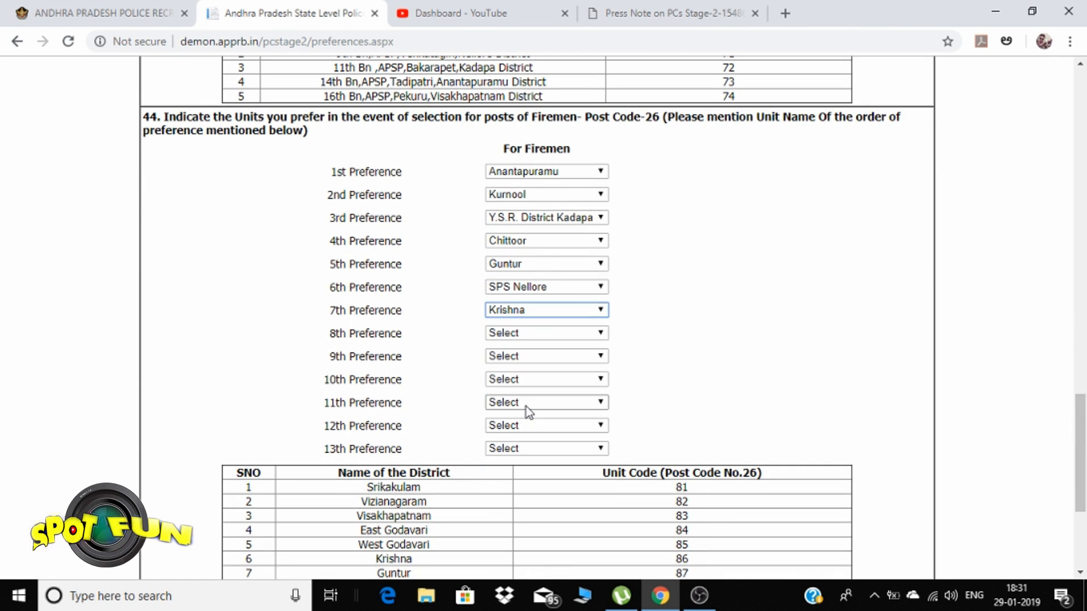
pyautogui.click(550, 334)
pyautogui.click(538, 374)
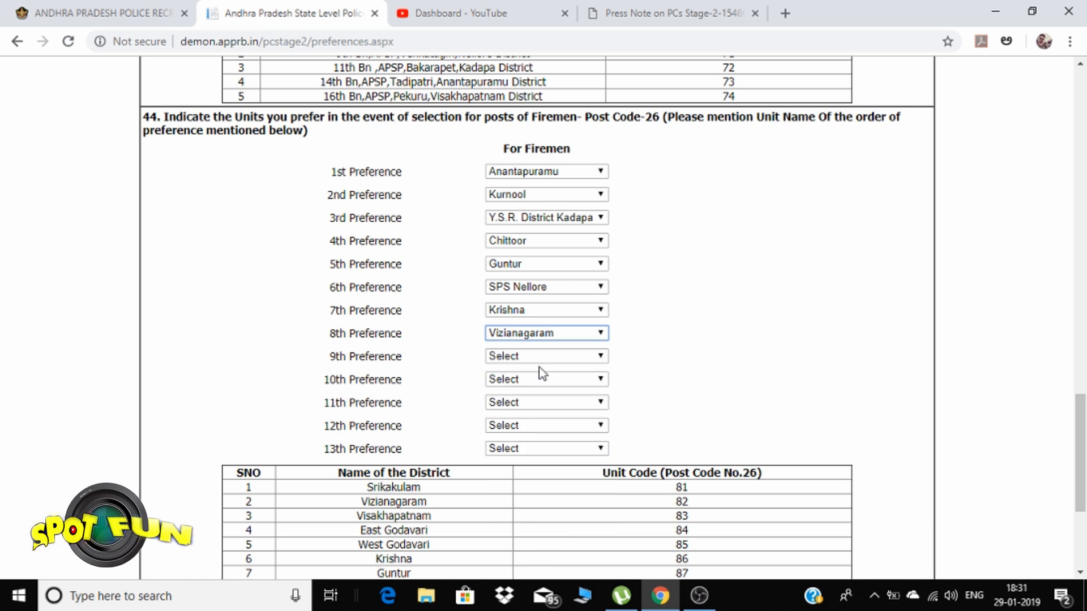
pyautogui.click(540, 356)
pyautogui.click(536, 385)
pyautogui.click(544, 381)
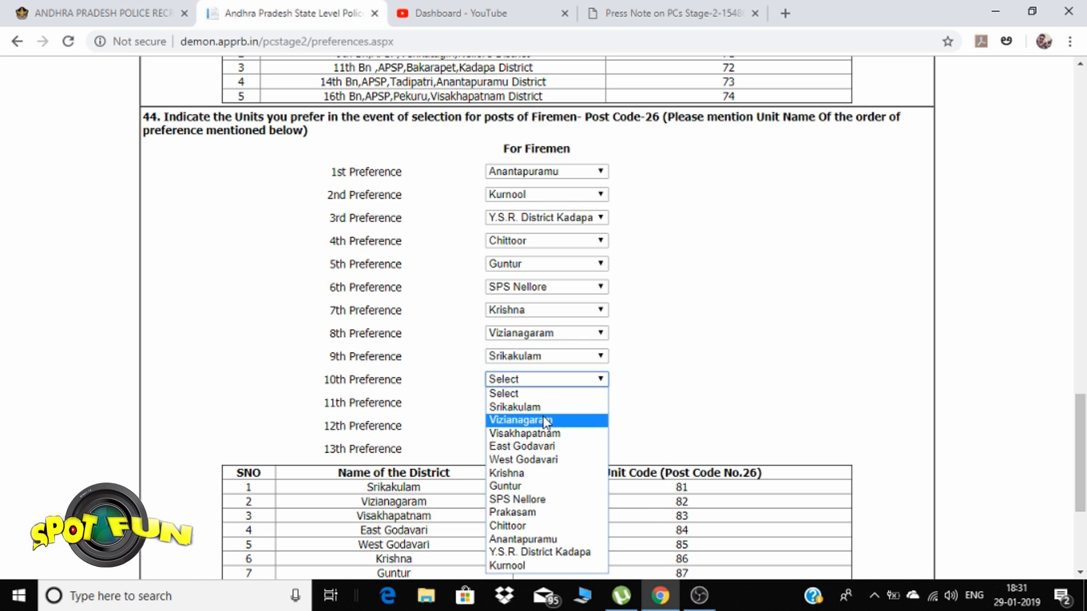
pyautogui.click(545, 433)
# Set preferences 11–13 to East Godavari, West Godavari and Prakasam, dismissing already-selected warnings
pyautogui.click(541, 402)
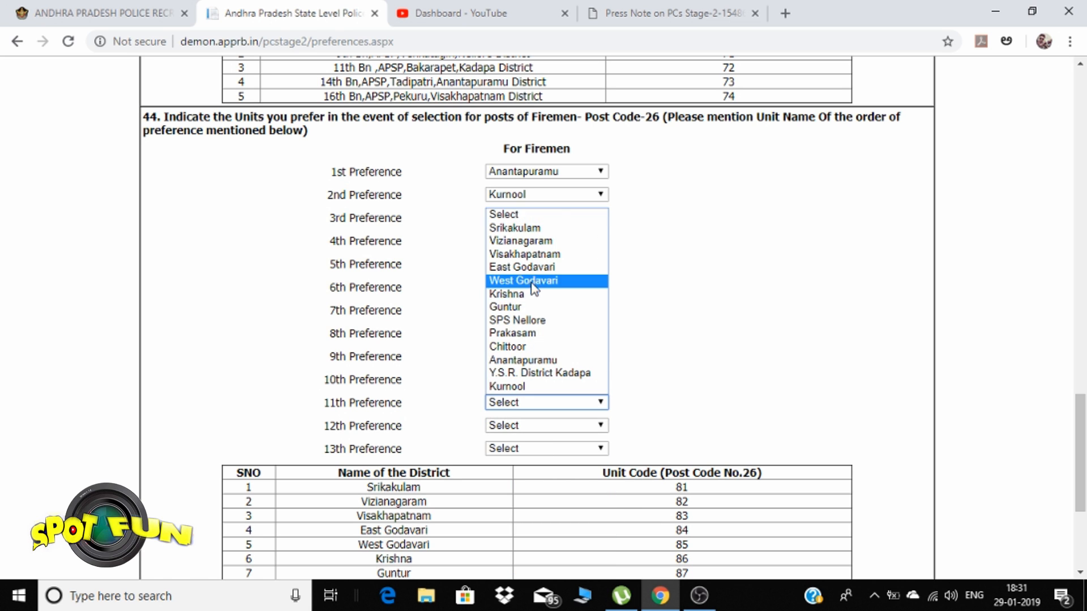
pyautogui.click(533, 269)
pyautogui.click(525, 425)
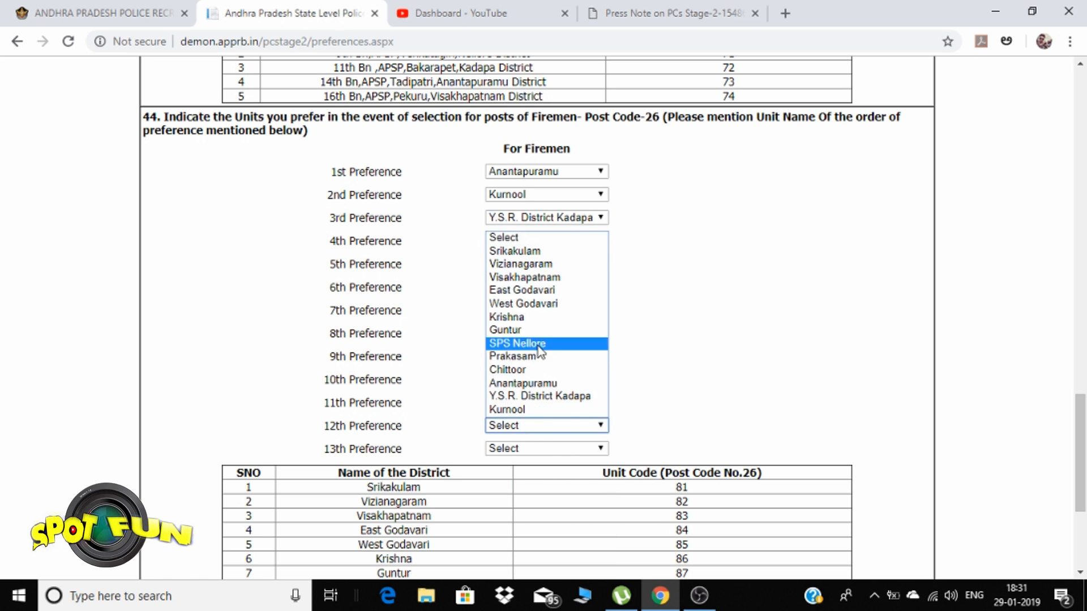
pyautogui.click(528, 305)
pyautogui.click(515, 450)
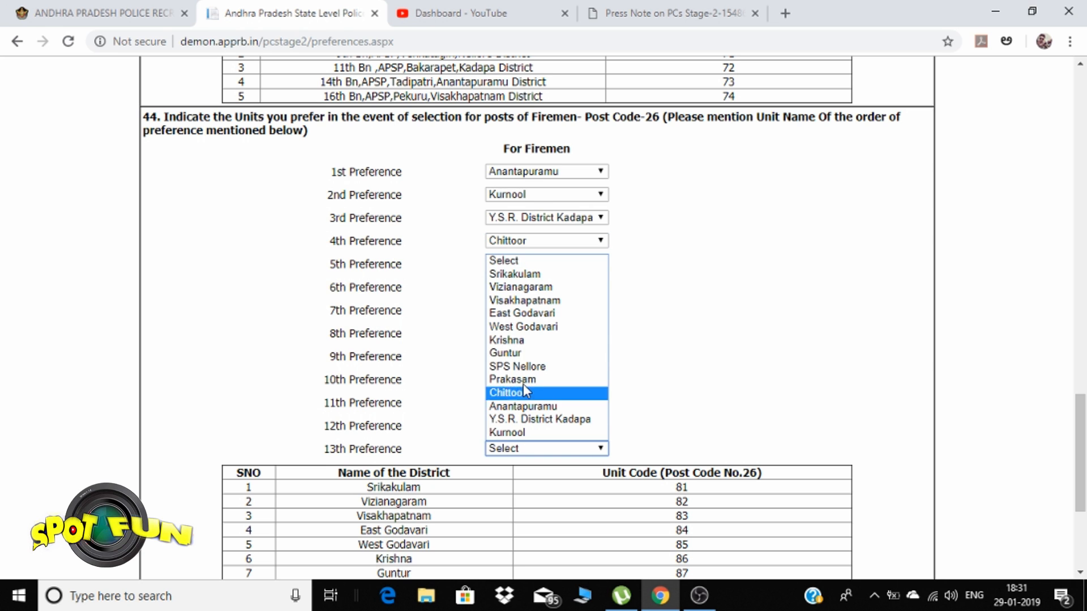
pyautogui.click(529, 341)
pyautogui.click(661, 143)
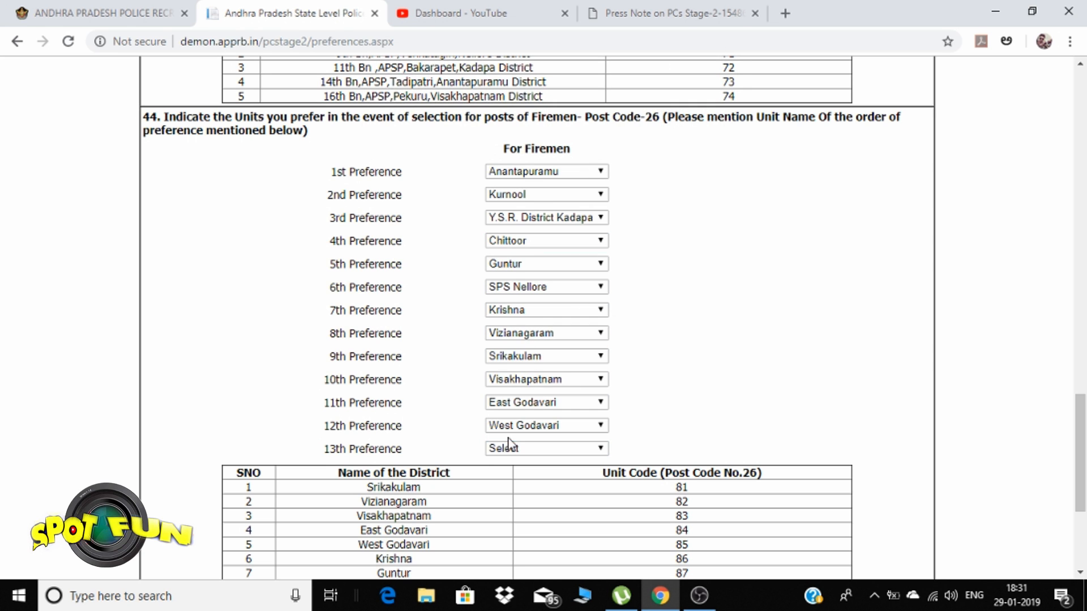
pyautogui.click(510, 449)
pyautogui.click(525, 301)
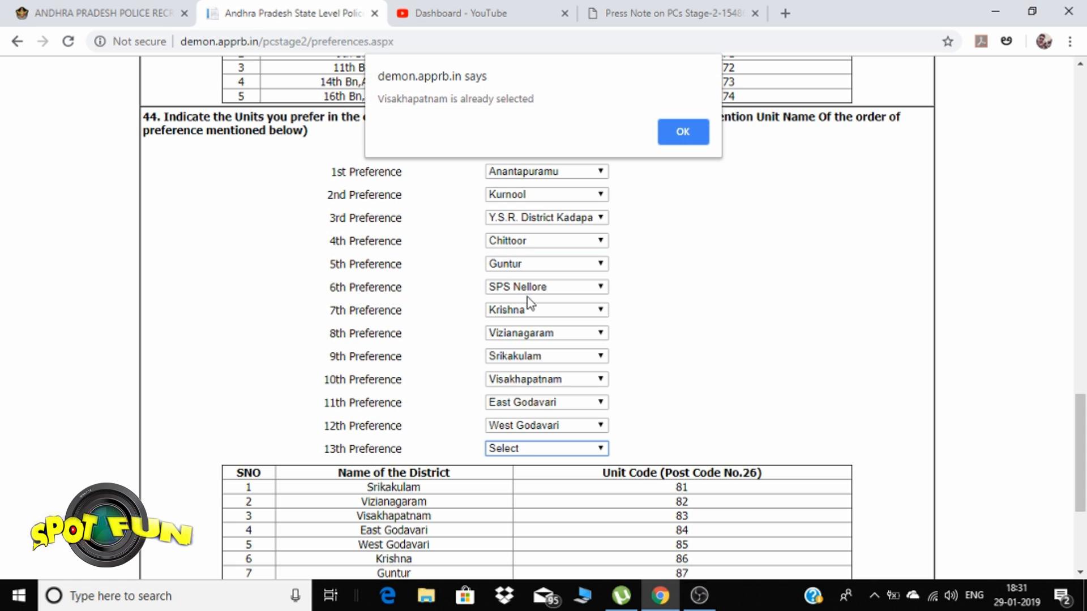
pyautogui.click(668, 140)
pyautogui.click(566, 451)
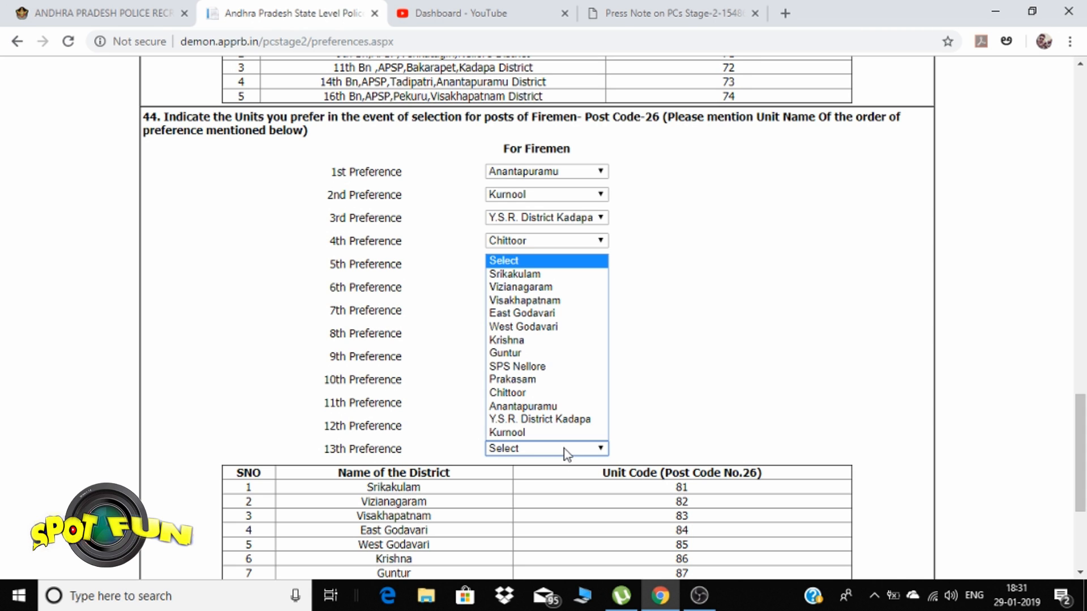
pyautogui.click(524, 379)
# Save the Post Preference page and confirm the saved-successfully message
pyautogui.scroll(-4, 630, 406)
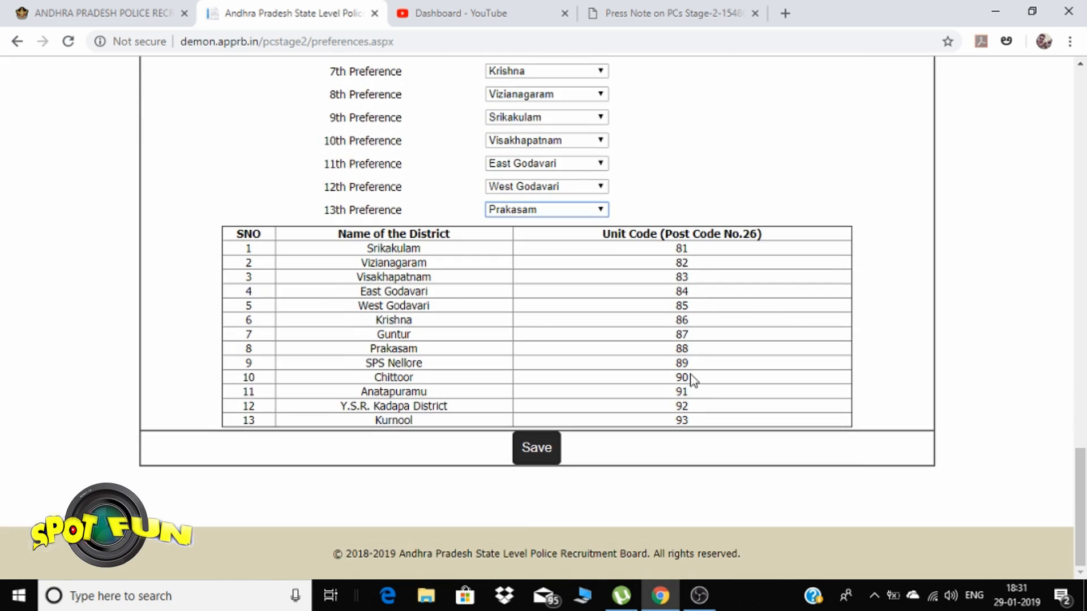
pyautogui.scroll(4, 651, 409)
pyautogui.scroll(20, 655, 407)
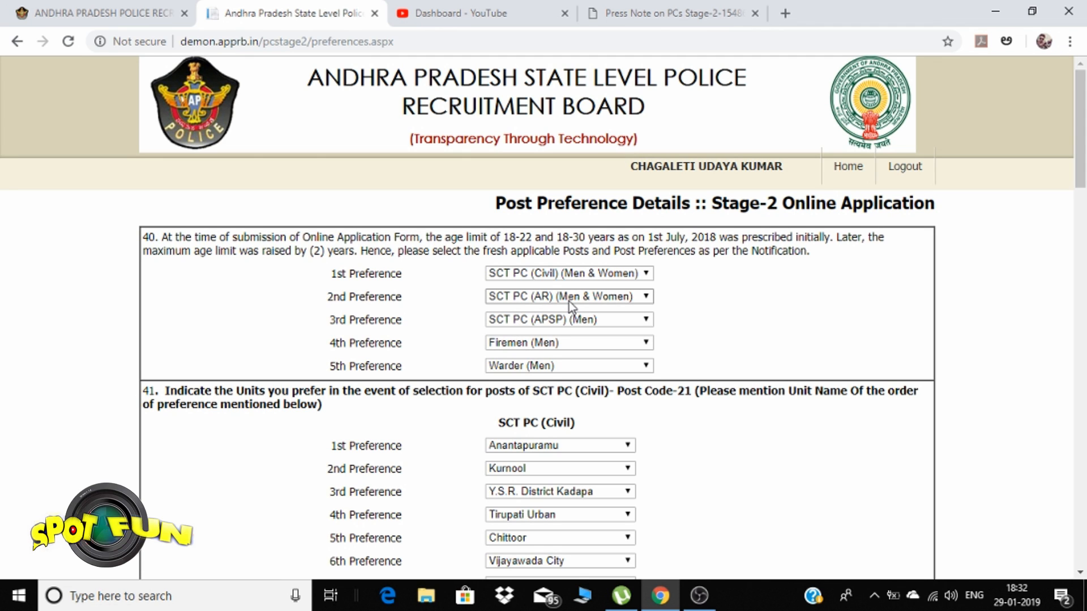
pyautogui.scroll(-6, 614, 317)
pyautogui.scroll(3, 620, 320)
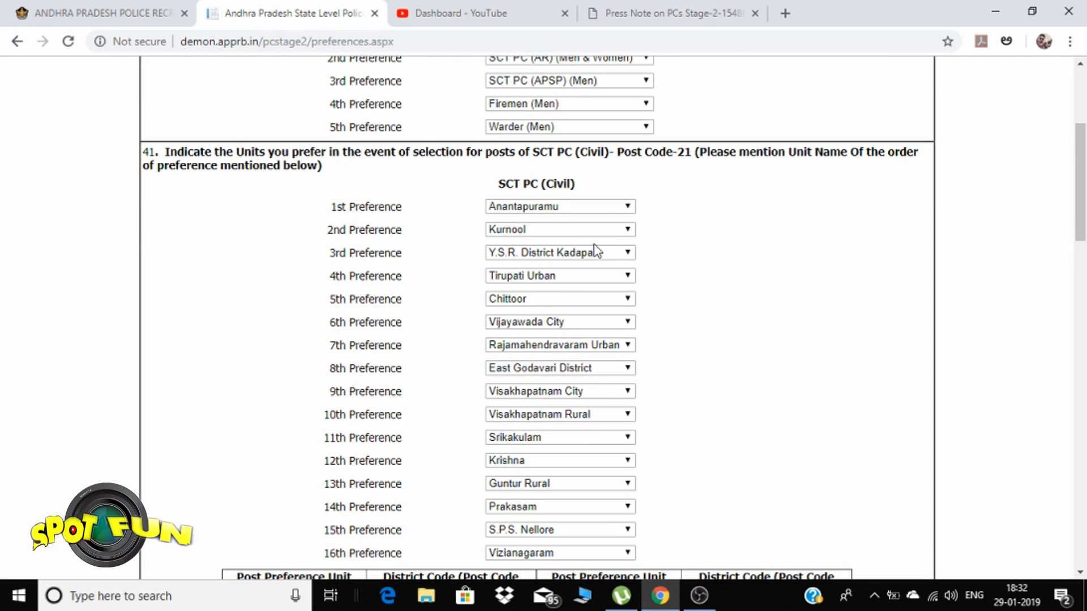
pyautogui.scroll(-10, 597, 258)
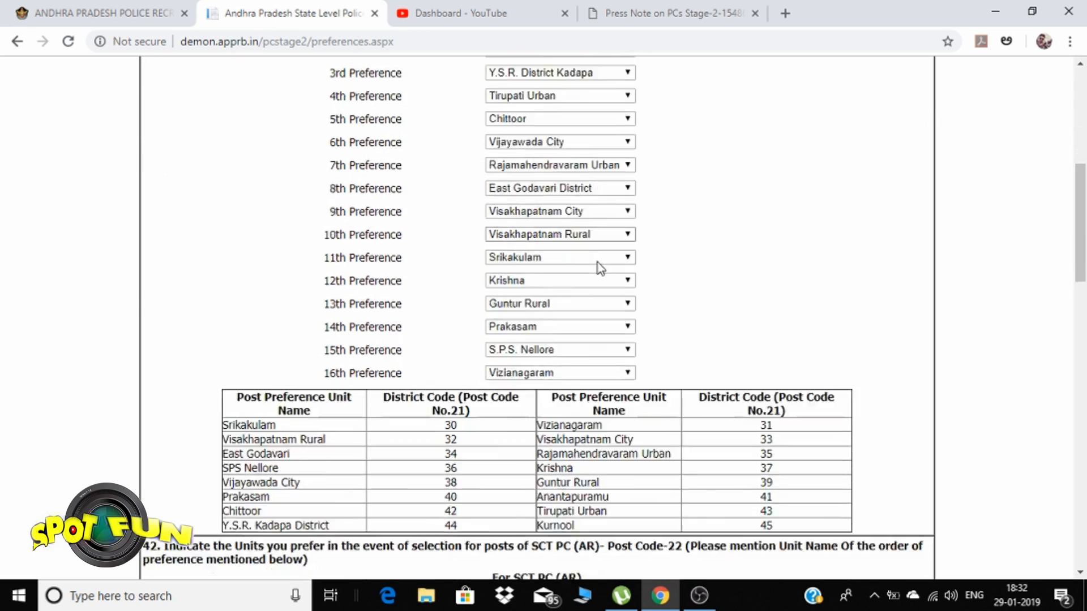
pyautogui.scroll(-7, 599, 268)
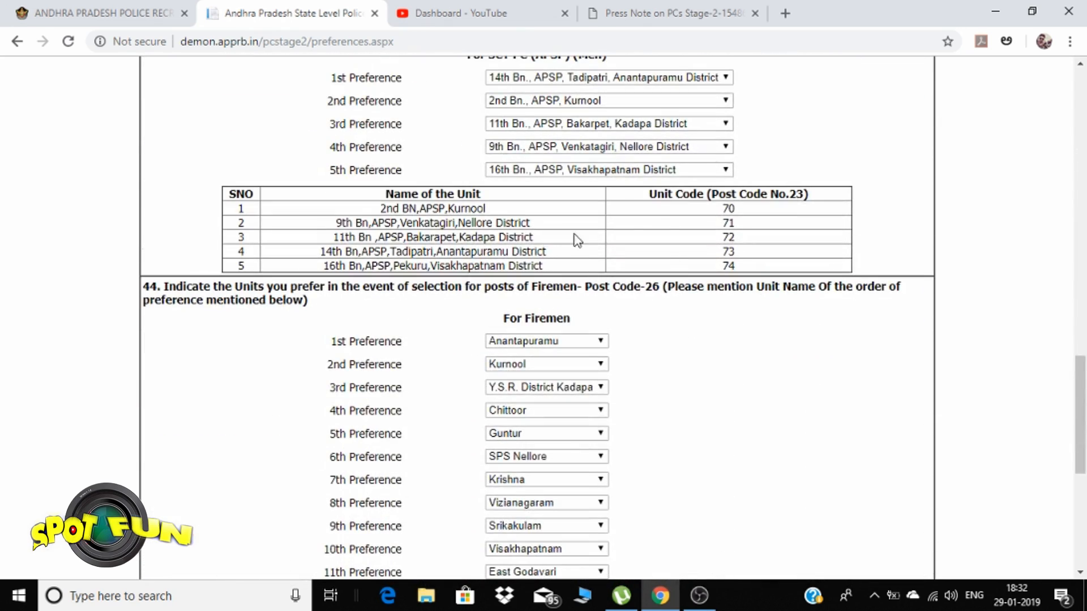
pyautogui.scroll(-4, 575, 238)
pyautogui.scroll(-3, 555, 278)
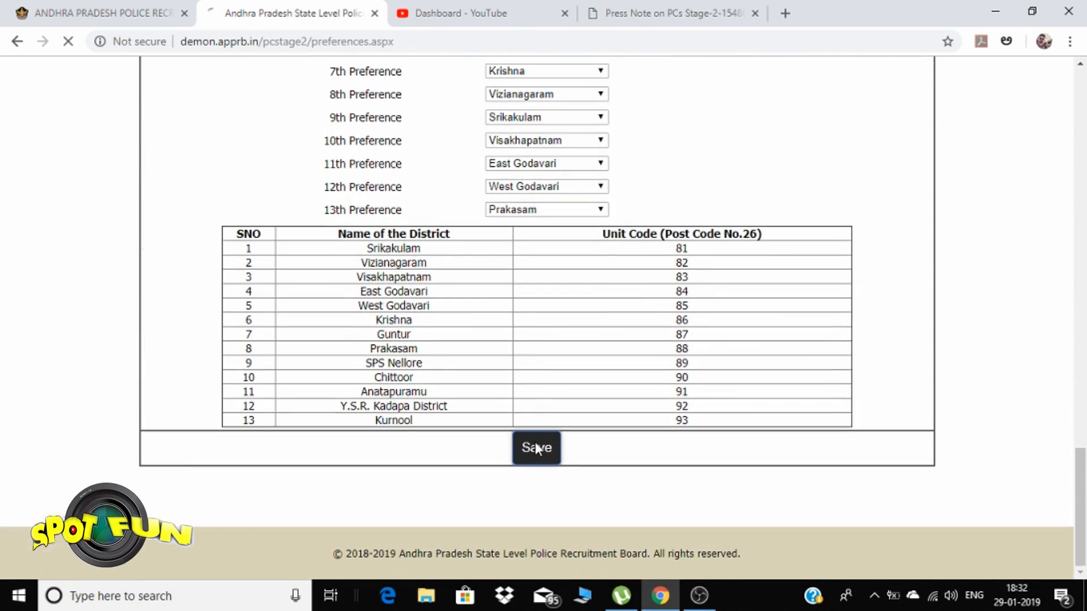
pyautogui.click(536, 444)
pyautogui.scroll(-20, 553, 266)
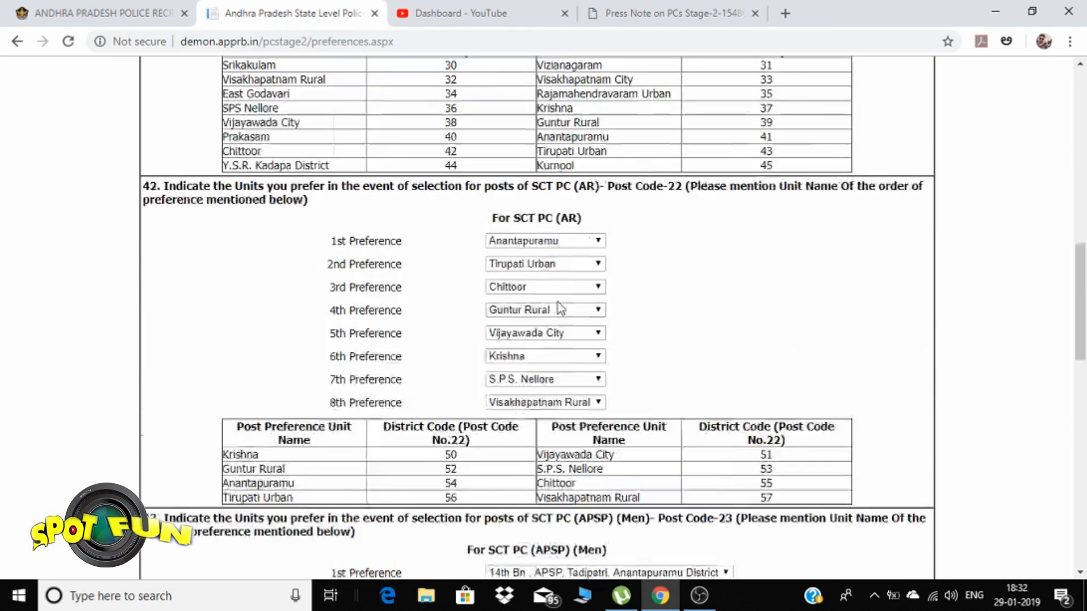
pyautogui.scroll(-6, 482, 492)
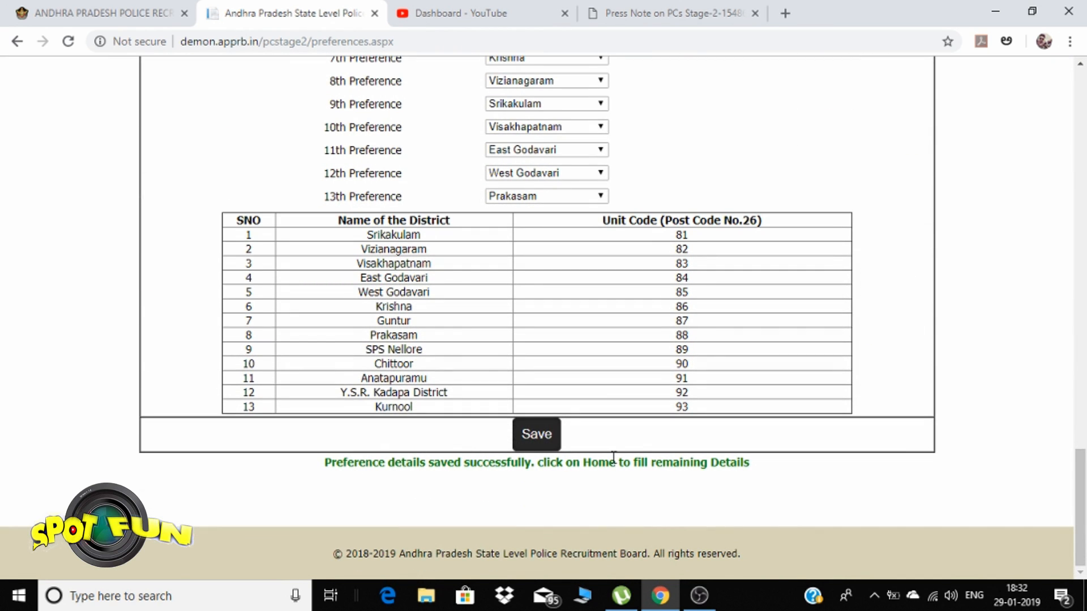
pyautogui.scroll(20, 613, 458)
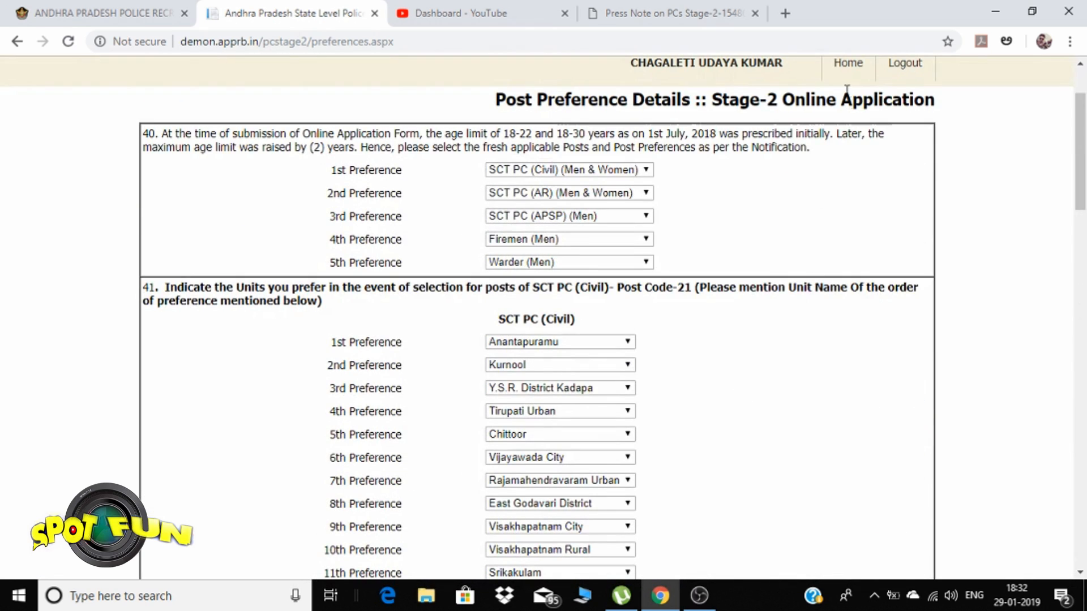
# Open the pending Study details form for regular studies from the application dashboard
pyautogui.click(847, 63)
pyautogui.scroll(-4, 592, 450)
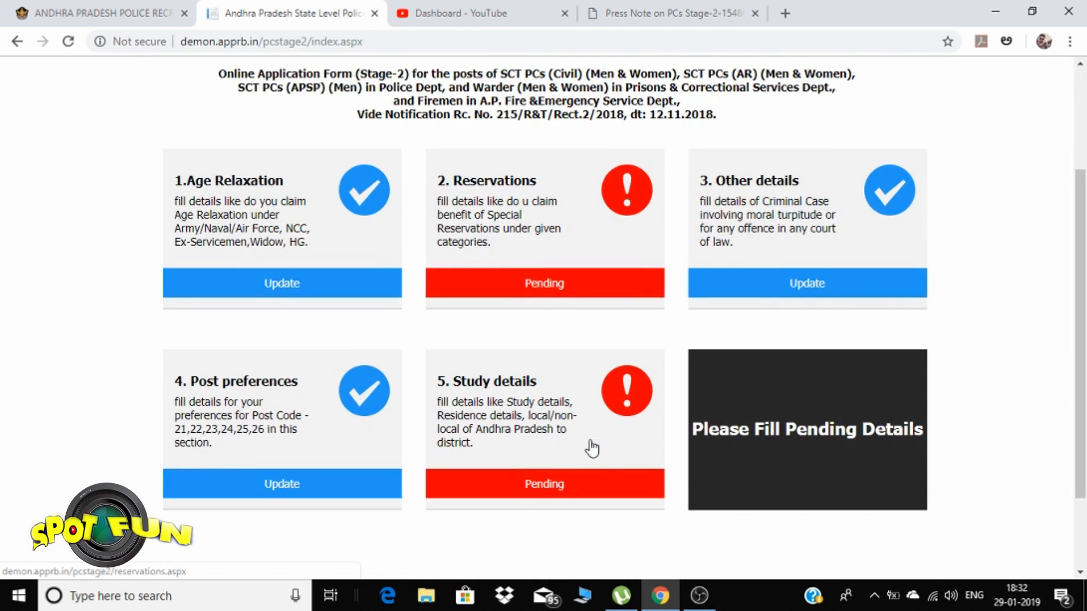
pyautogui.click(515, 482)
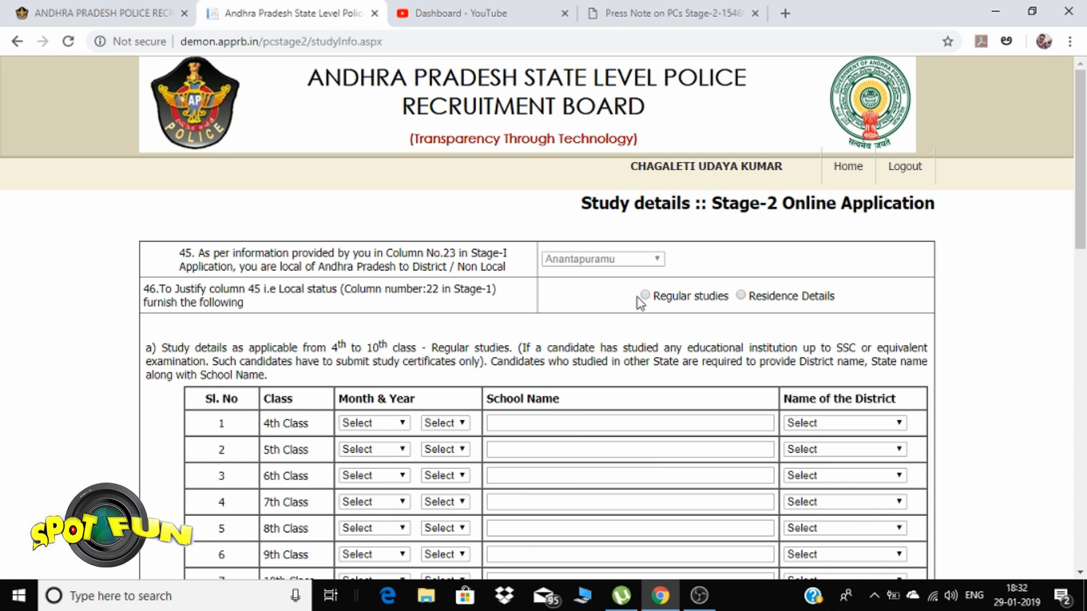
pyautogui.click(739, 296)
pyautogui.scroll(-5, 670, 310)
pyautogui.scroll(1, 669, 315)
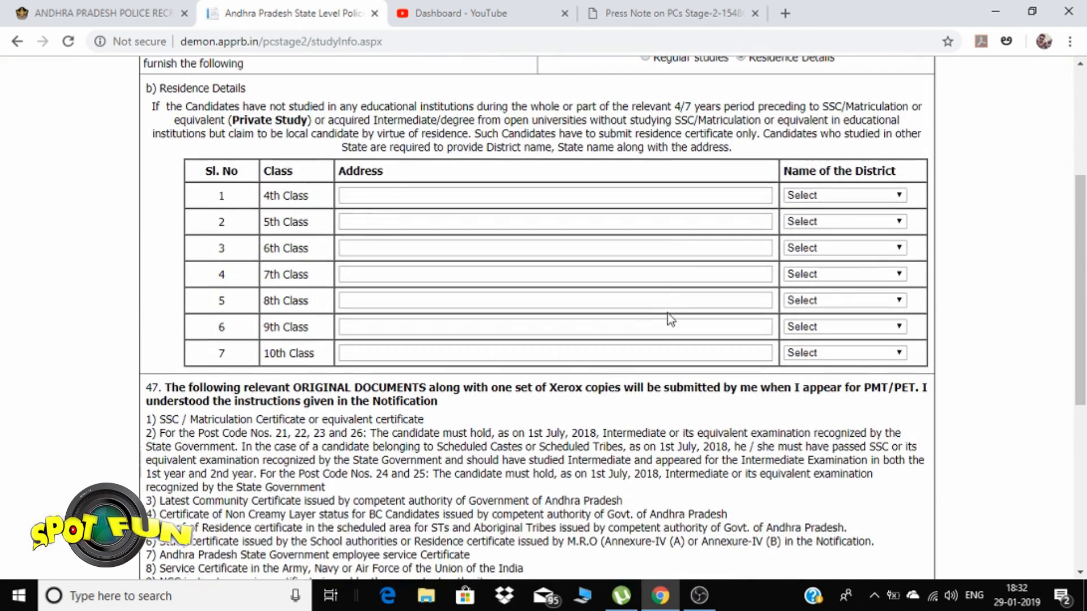
pyautogui.scroll(3, 699, 120)
pyautogui.click(646, 216)
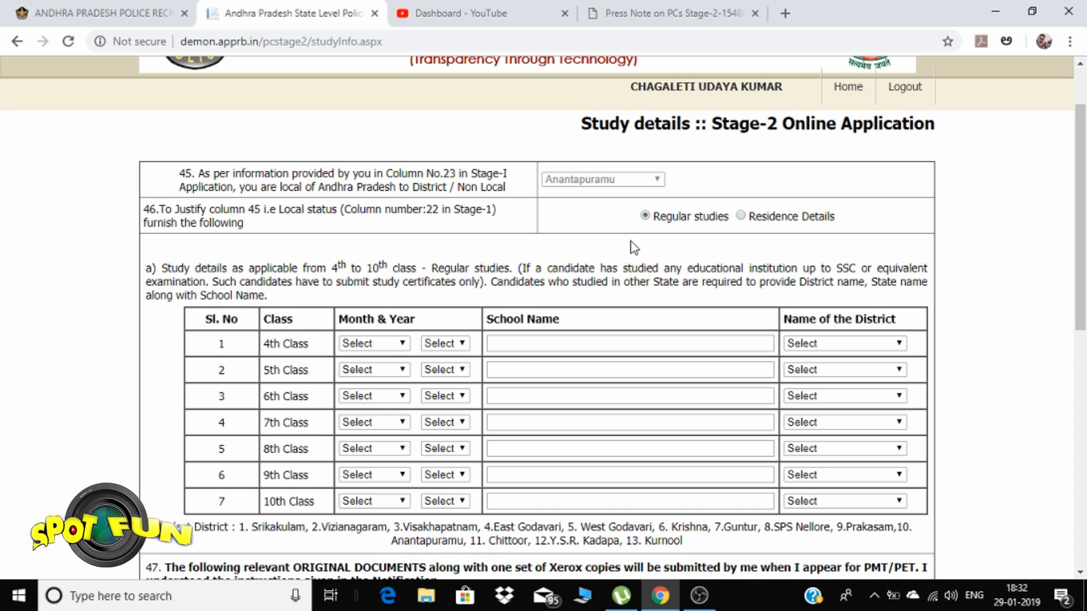
pyautogui.click(848, 86)
pyautogui.scroll(-5, 657, 407)
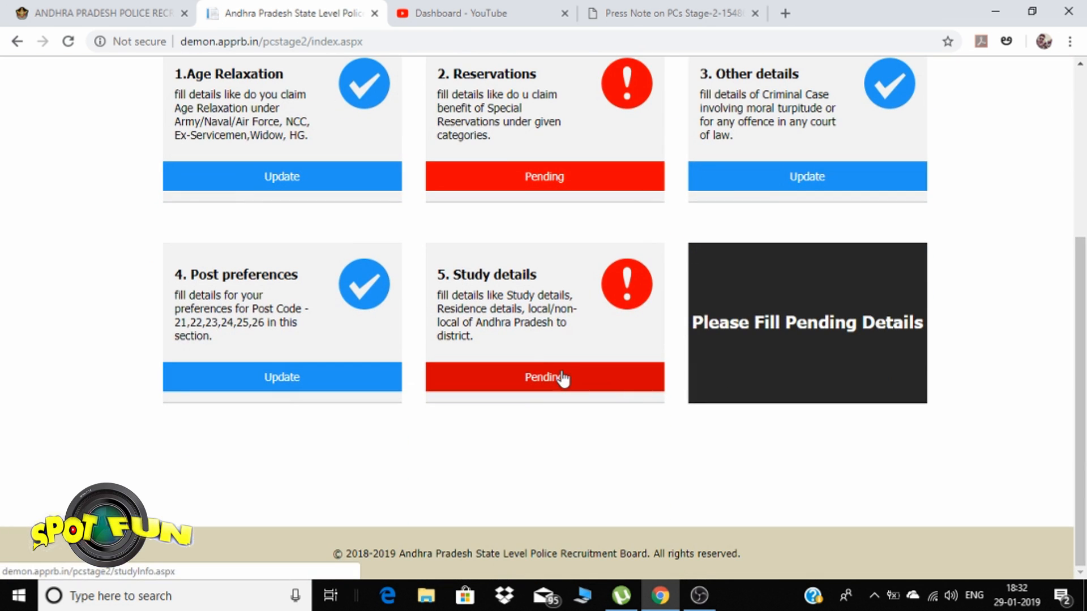
pyautogui.click(485, 379)
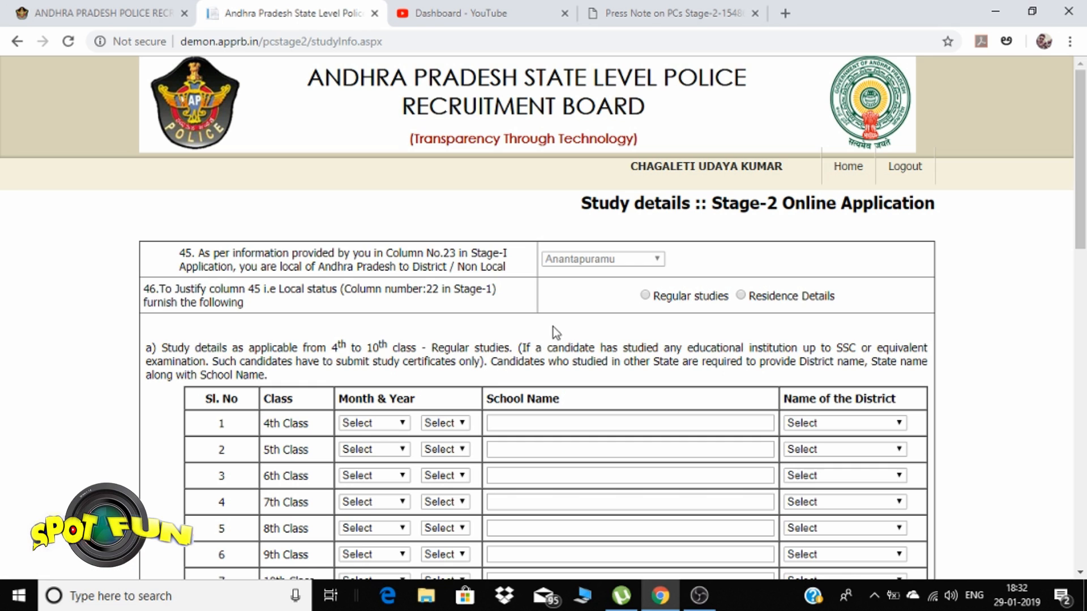
pyautogui.scroll(-2, 586, 304)
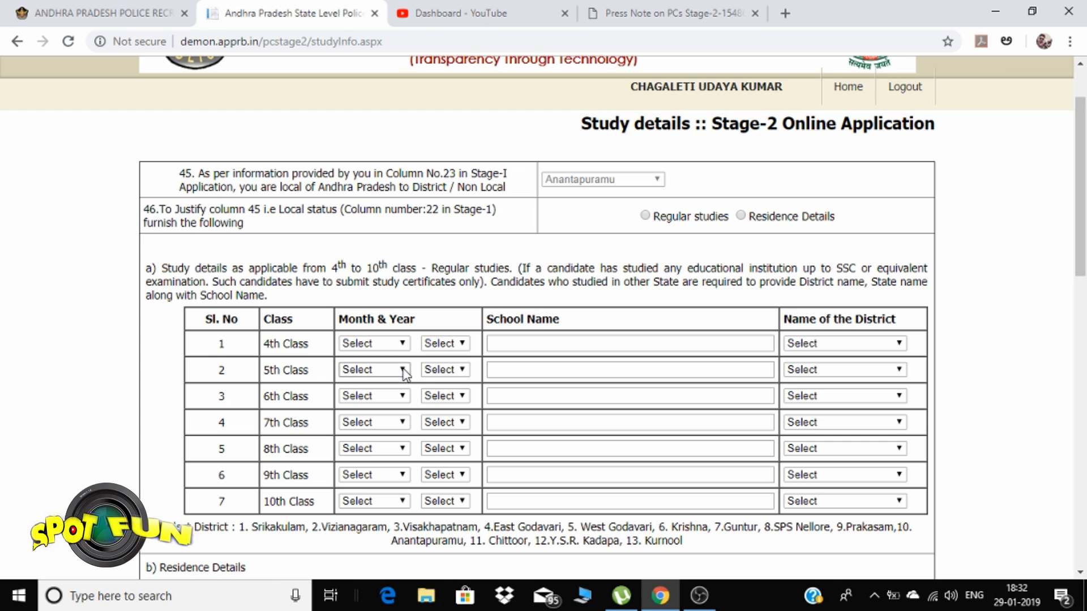
# Set the 4th Class month to March and district to Anantapuramu
pyautogui.click(394, 345)
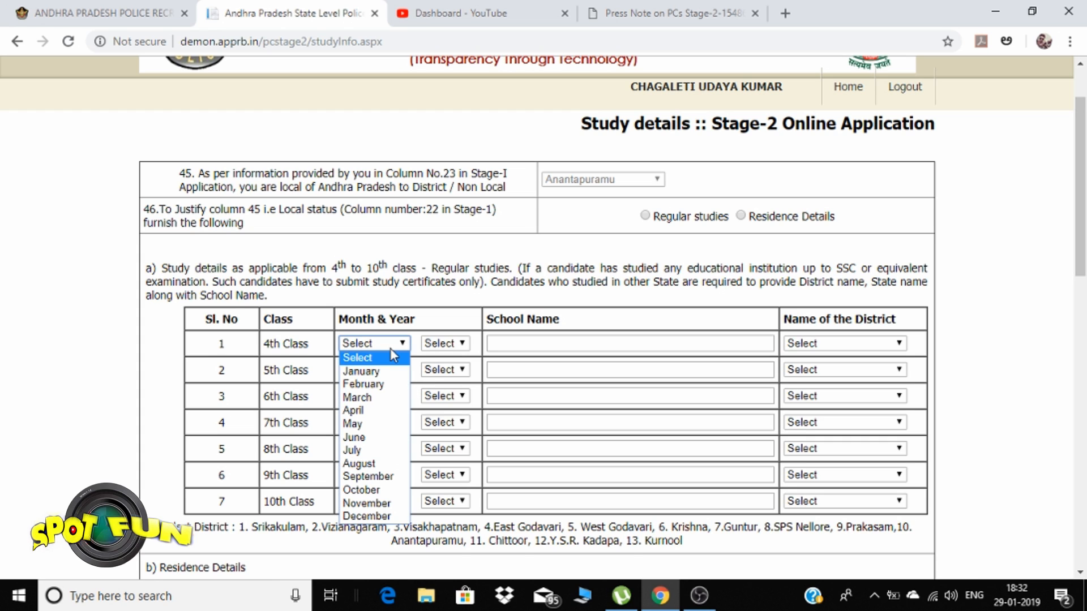
pyautogui.click(367, 409)
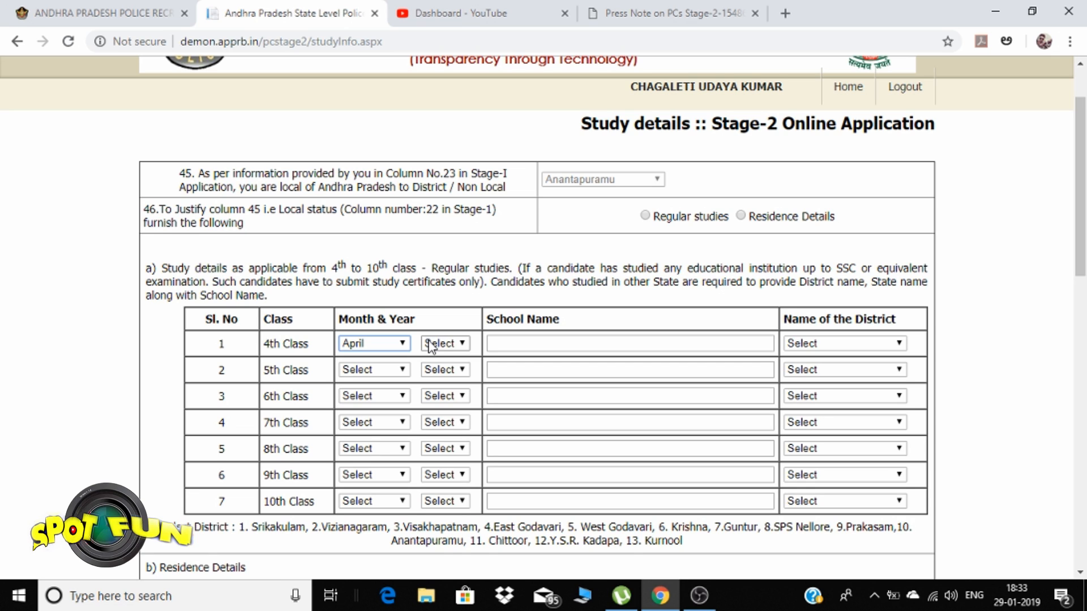
pyautogui.click(379, 346)
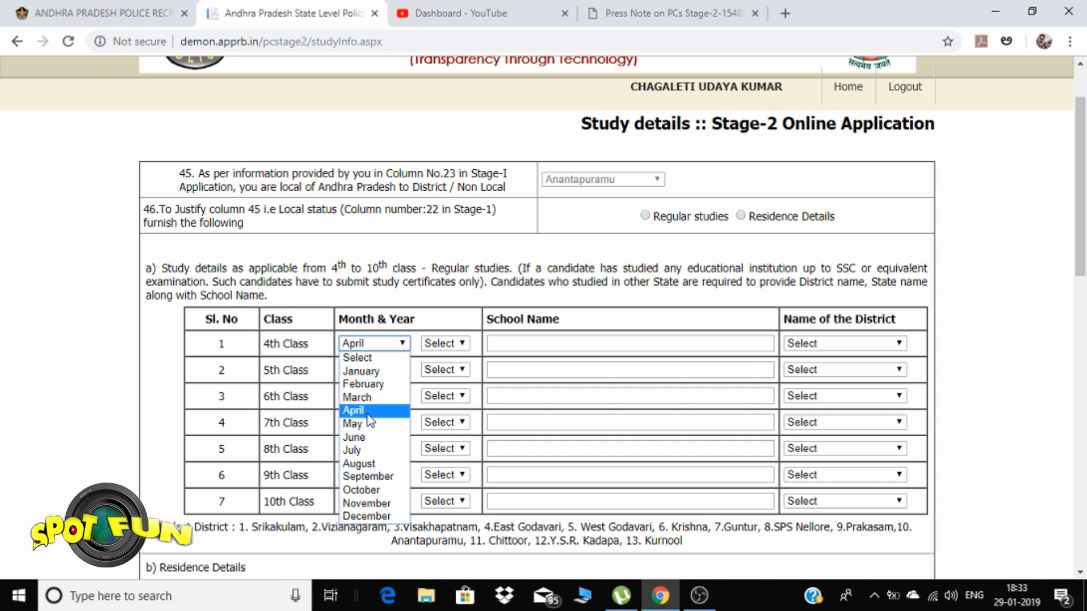
pyautogui.click(366, 398)
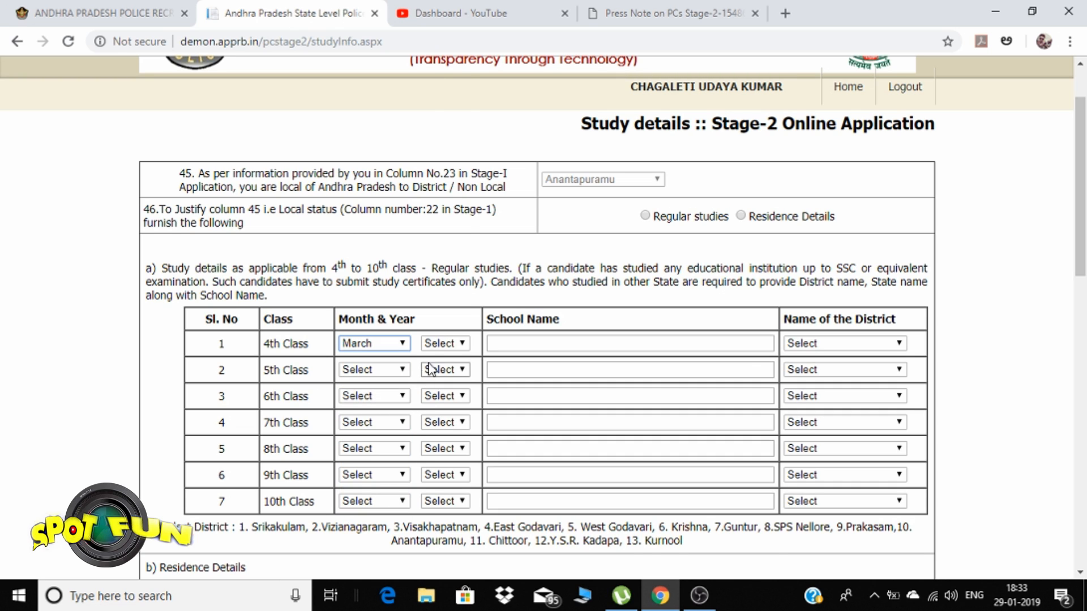
pyautogui.click(444, 344)
pyautogui.click(444, 344)
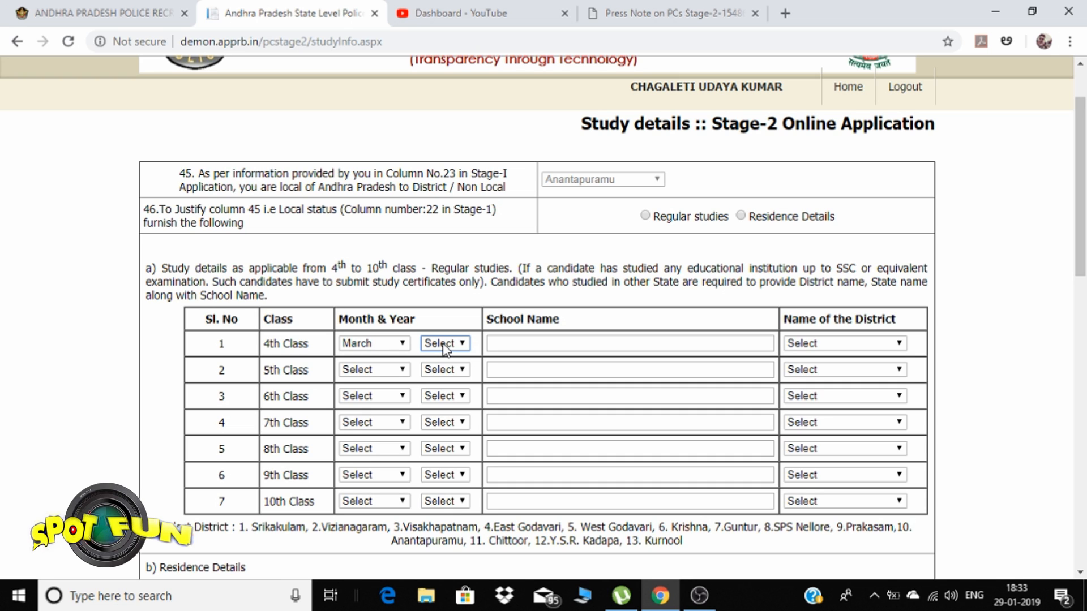
pyautogui.click(446, 343)
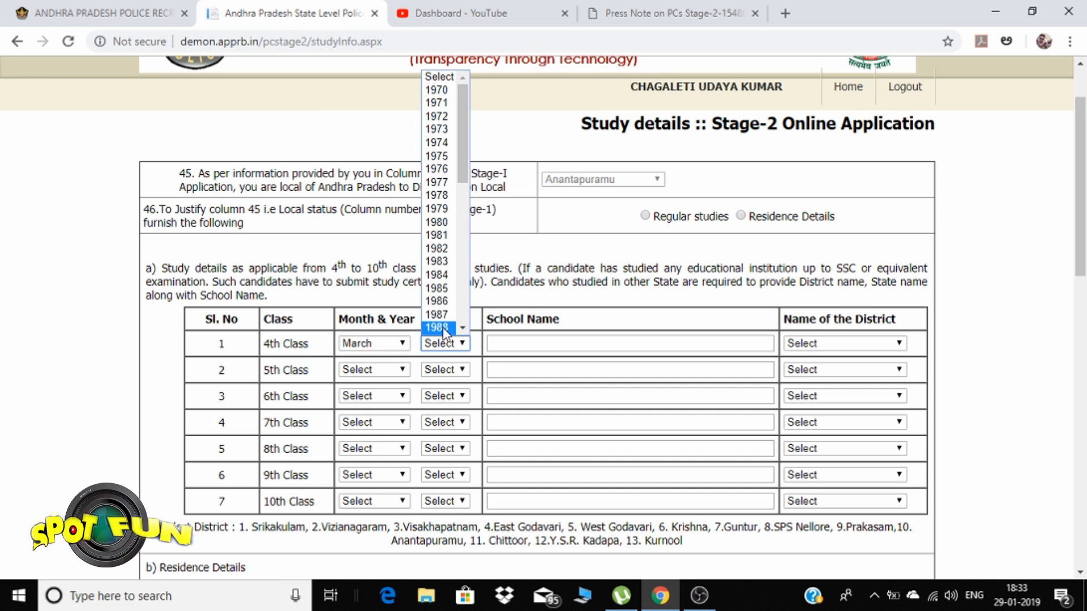
pyautogui.scroll(-5, 442, 331)
pyautogui.click(566, 288)
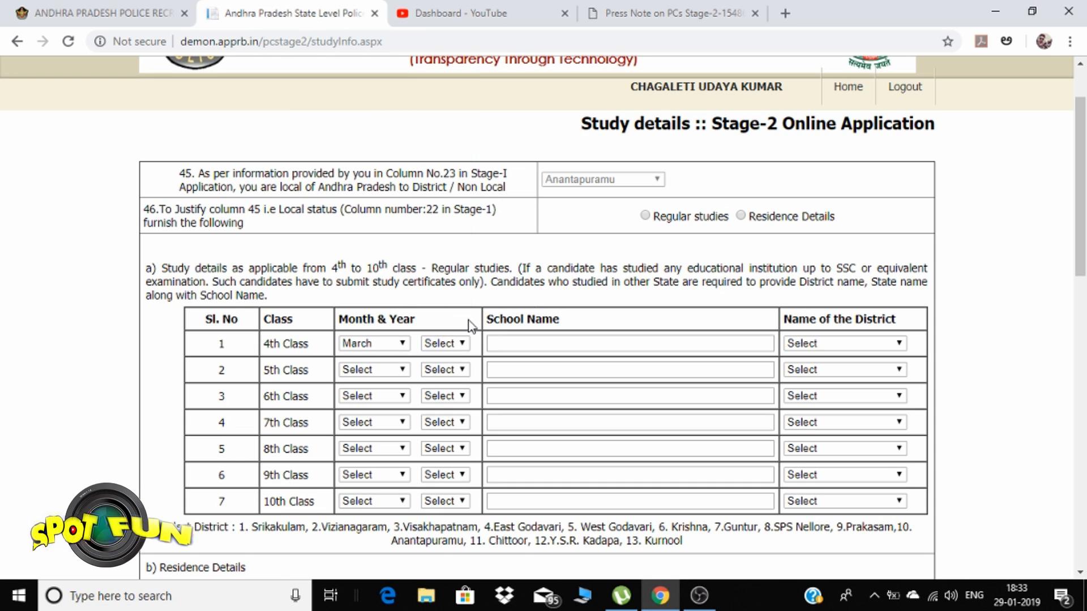
pyautogui.click(824, 344)
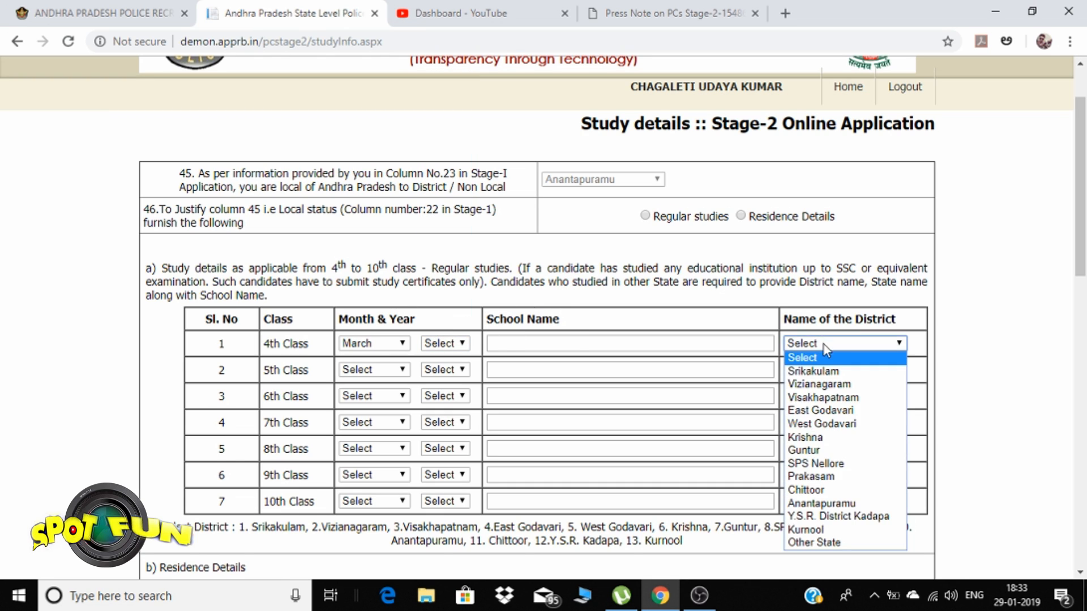
pyautogui.click(821, 503)
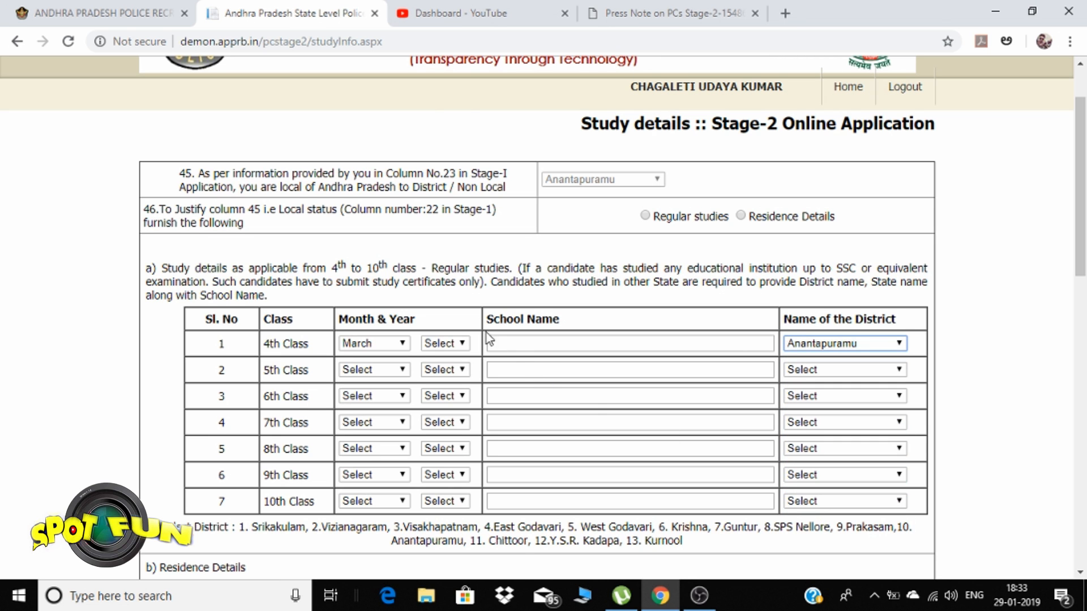
# Set the 4th Class year to 2002 and school name to SSS MOKSHITH HIGH SCHOOL
pyautogui.click(453, 345)
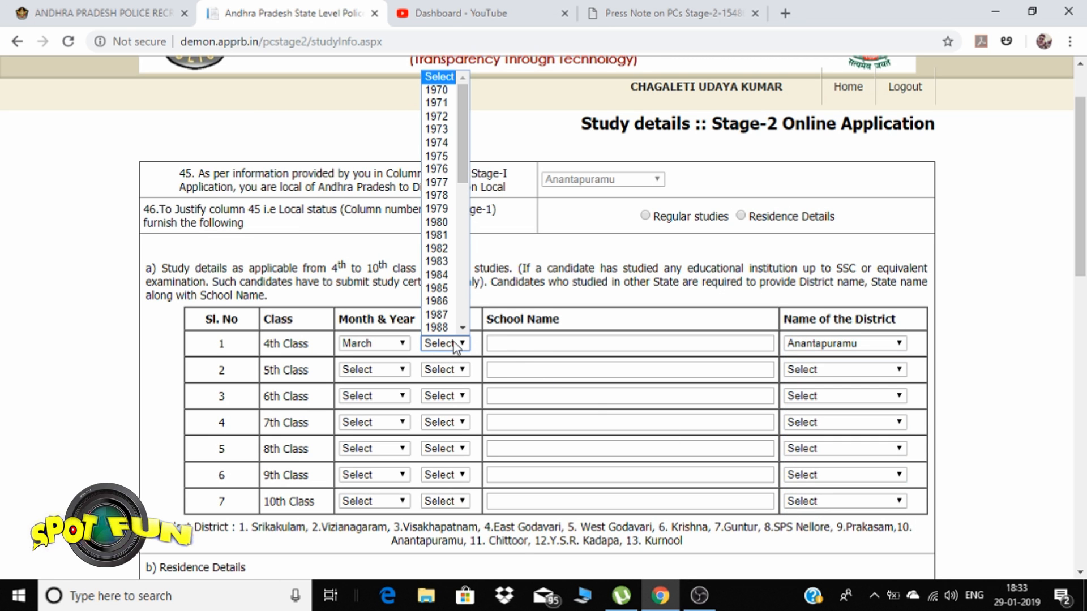
pyautogui.scroll(-5, 455, 347)
pyautogui.scroll(4, 461, 354)
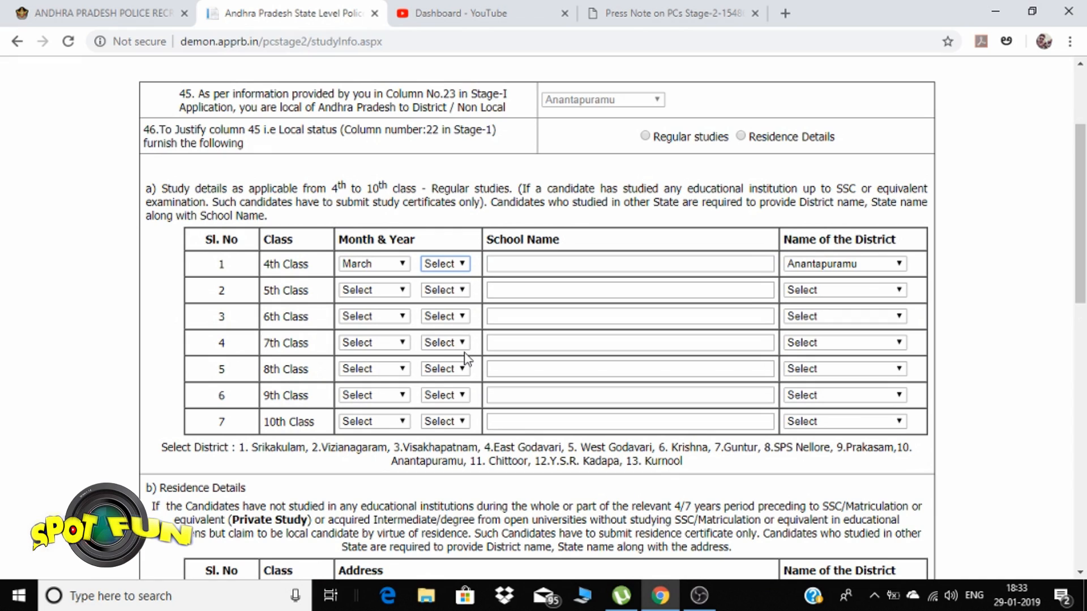
pyautogui.click(461, 264)
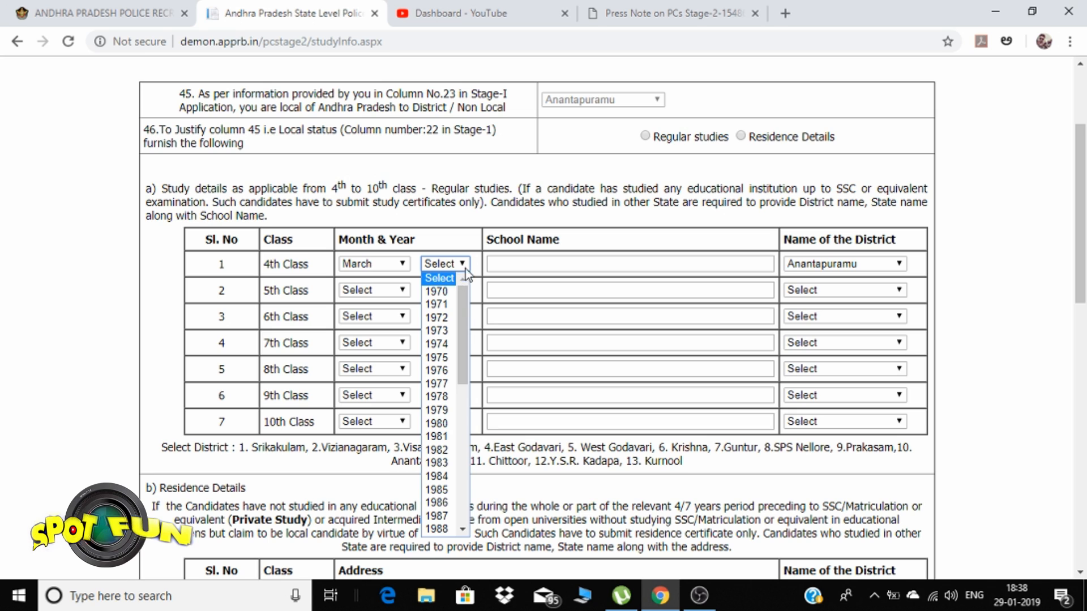
pyautogui.scroll(-6, 448, 340)
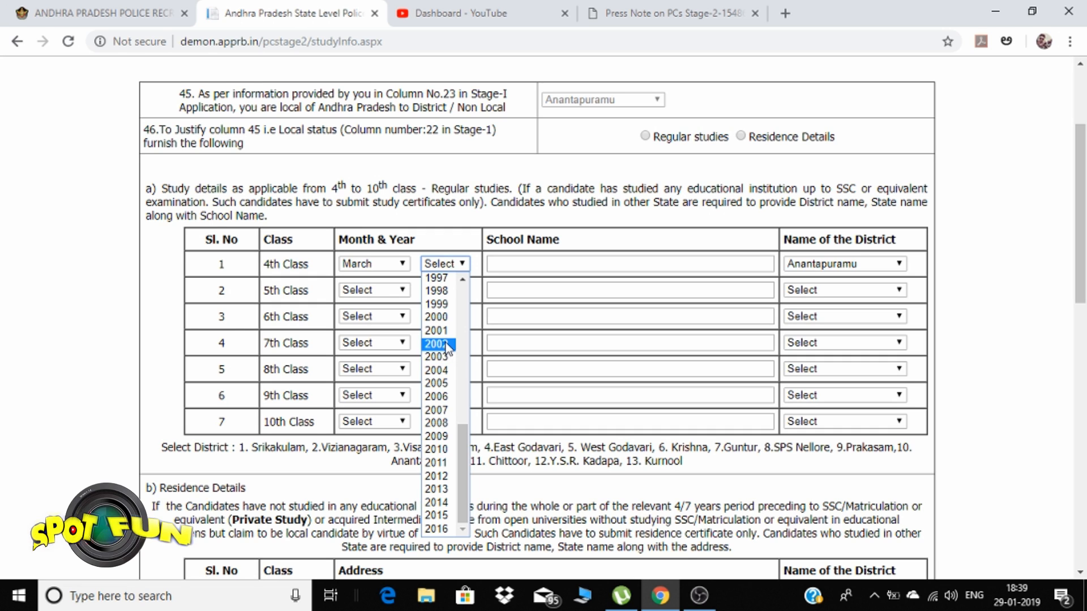
pyautogui.click(446, 343)
pyautogui.click(519, 262)
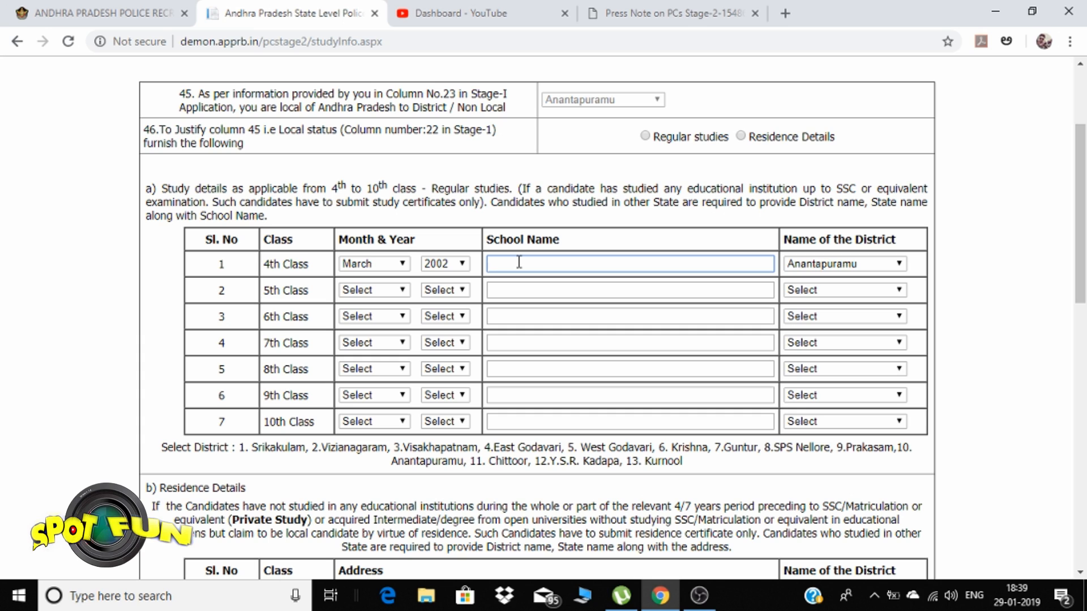
pyautogui.write('s')
pyautogui.press('BackSpace')
pyautogui.write('SSS MOKSHITH')
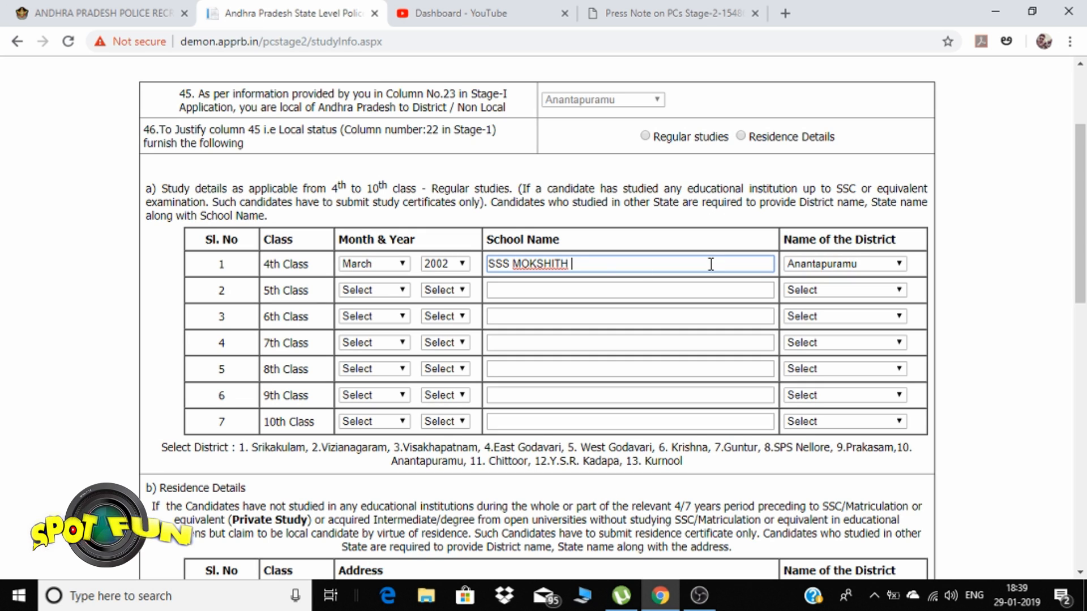
pyautogui.write('HIGH SCHOOL')
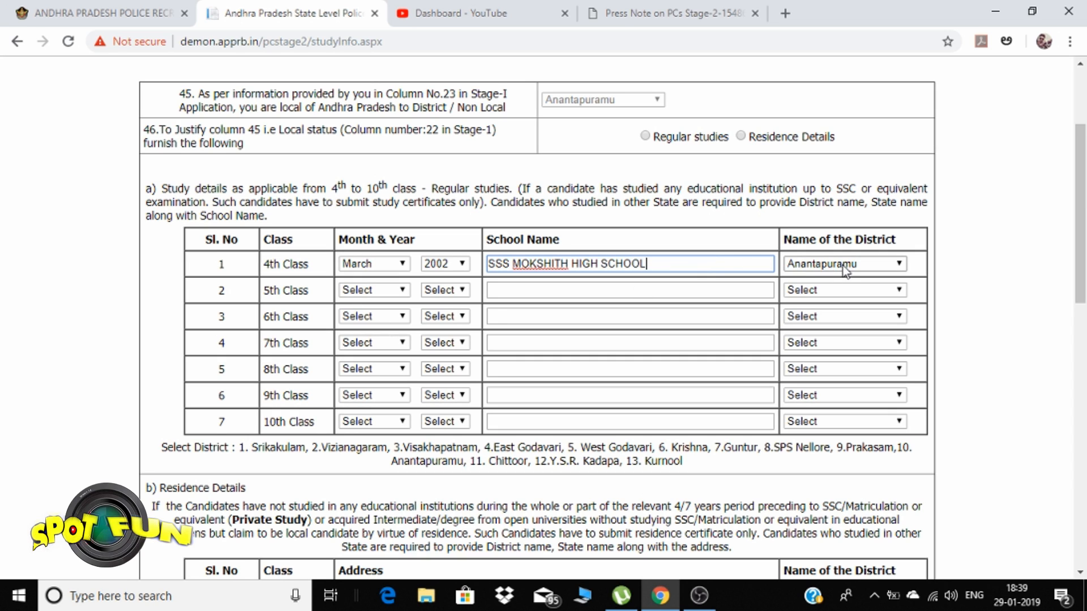
# Set the 5th Class month and year to March 2003
pyautogui.click(378, 292)
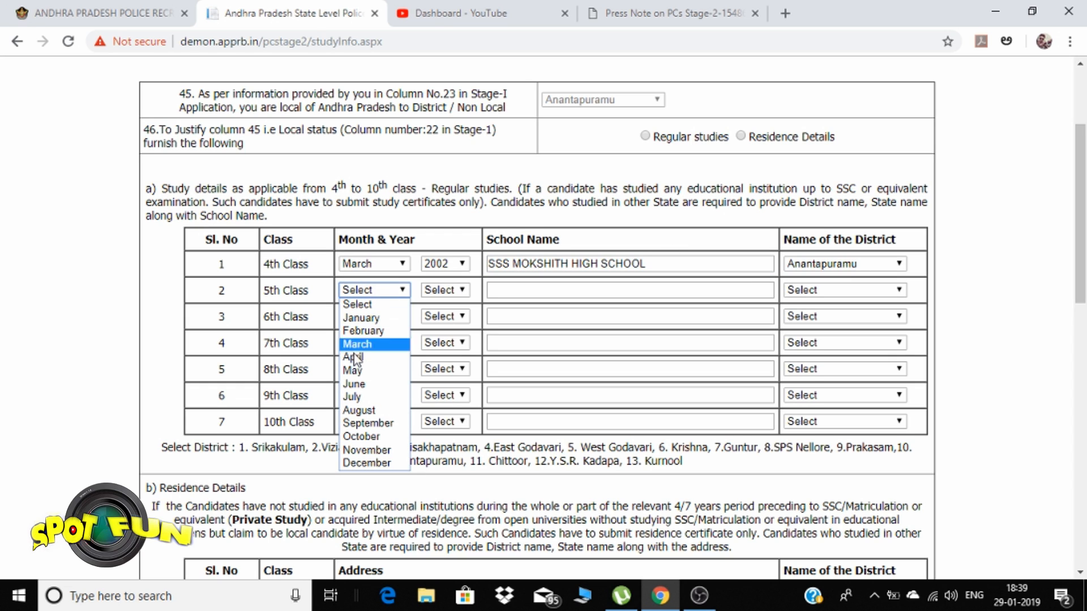
pyautogui.click(376, 370)
pyautogui.click(373, 294)
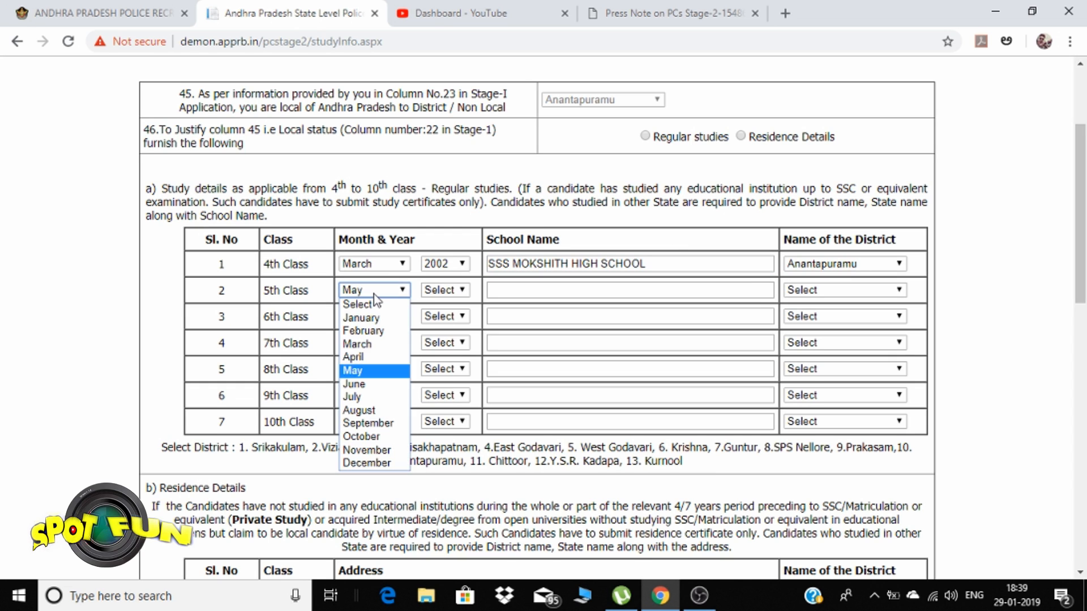
pyautogui.click(368, 342)
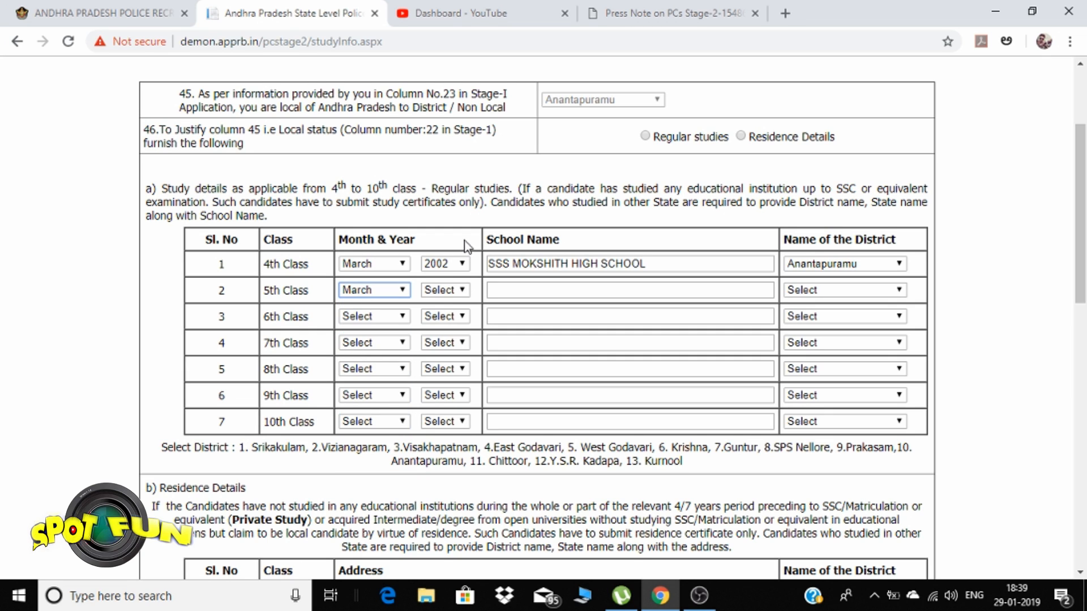
pyautogui.click(450, 291)
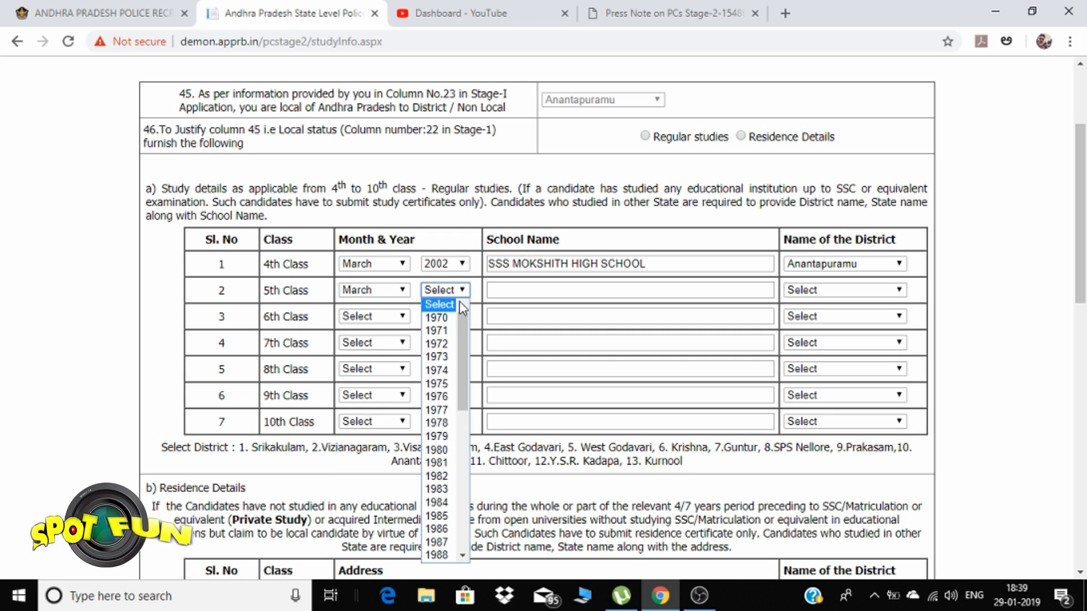
pyautogui.scroll(-5, 450, 341)
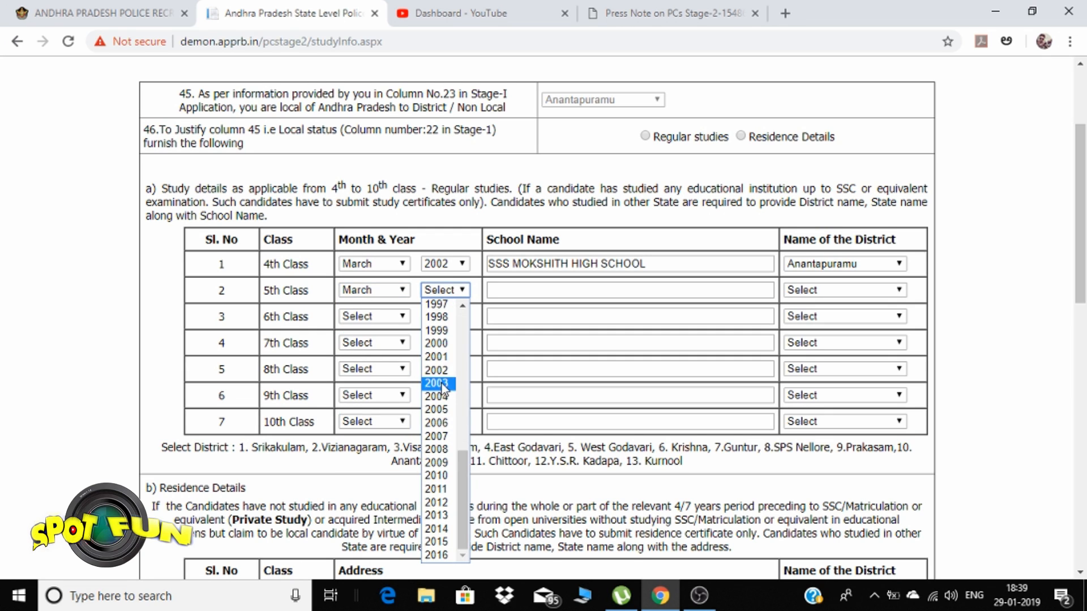
pyautogui.click(442, 384)
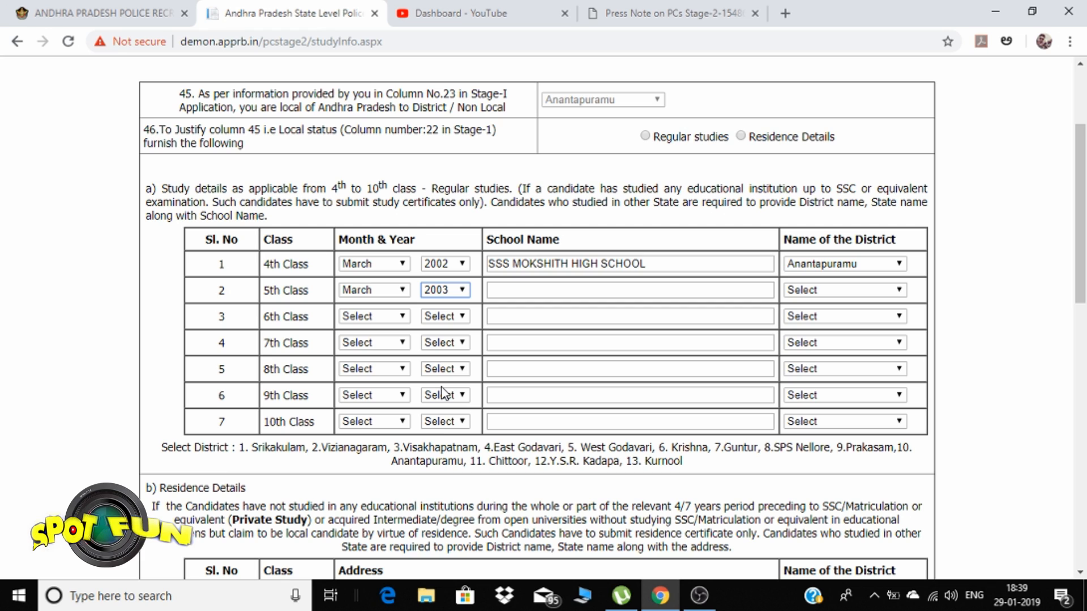
# Enter SRI SAI HIGH SCHOOL as the 5th Class school, district Anantapuramu
pyautogui.click(509, 289)
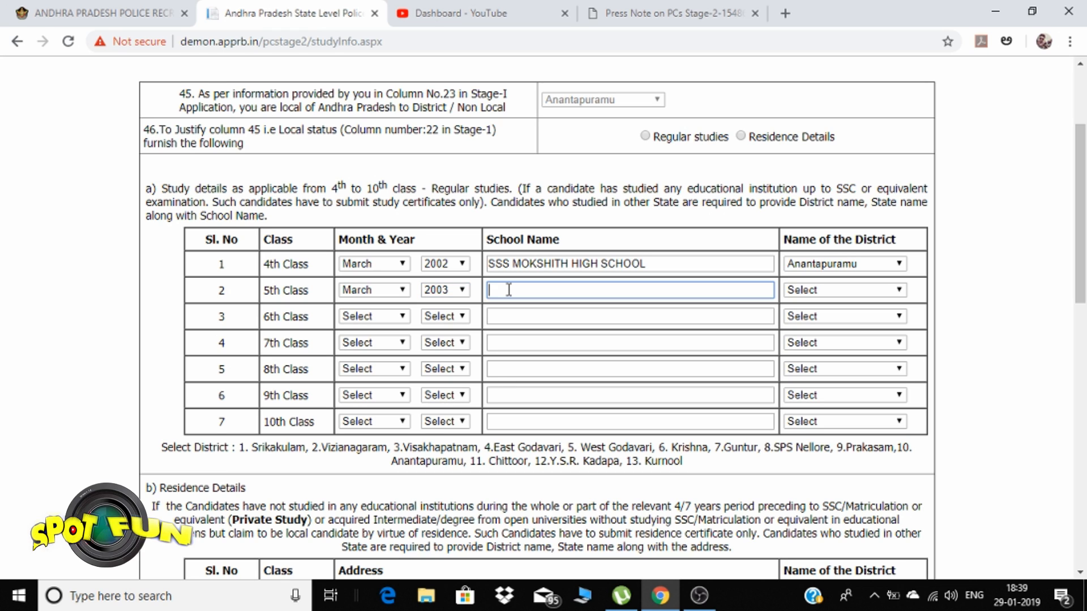
pyautogui.write('SRI SAI HIGH SCHOOL')
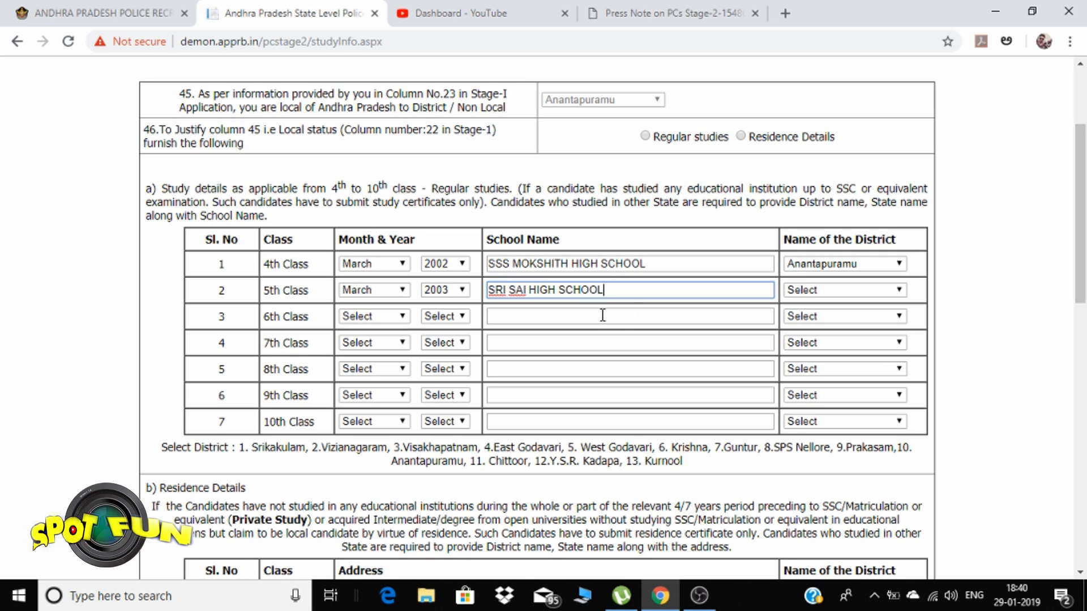
pyautogui.click(830, 291)
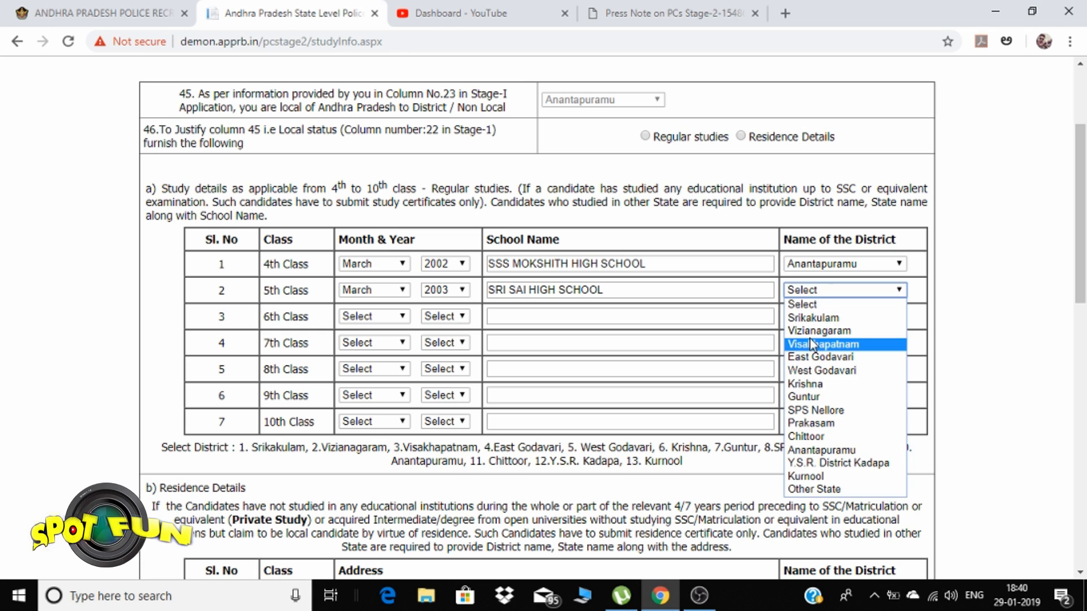
pyautogui.click(811, 451)
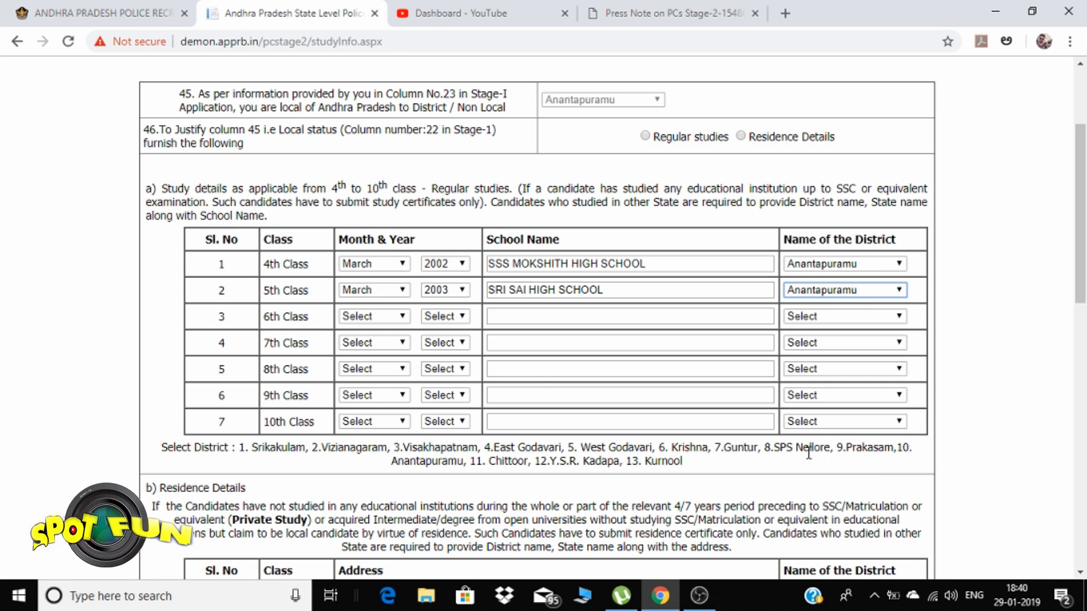
# Choose March and 2004 in the 6th Class Month and Year dropdowns
pyautogui.click(373, 320)
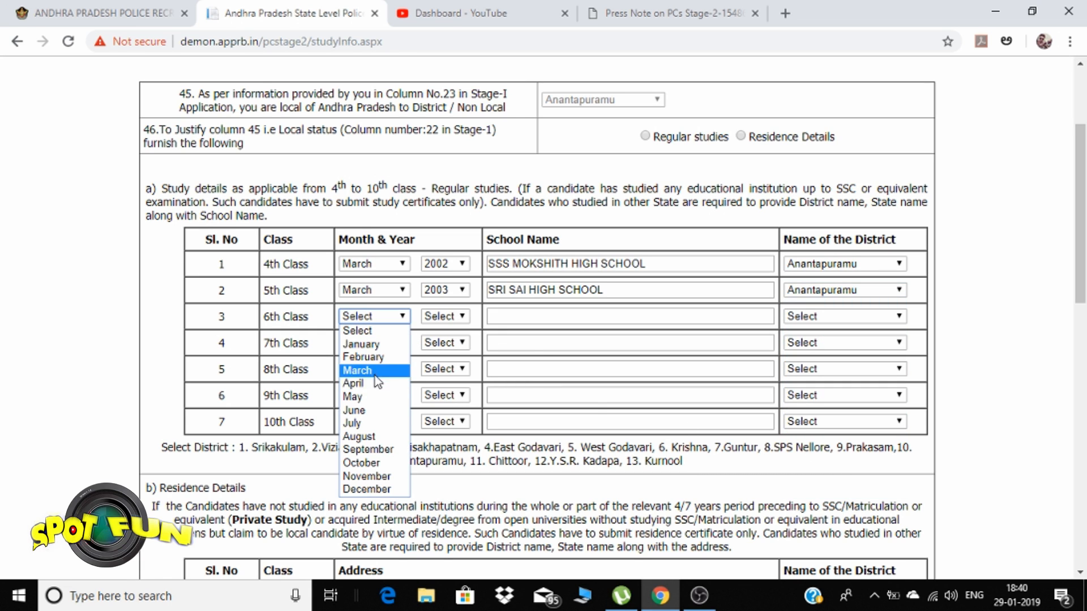
pyautogui.click(375, 369)
pyautogui.click(447, 315)
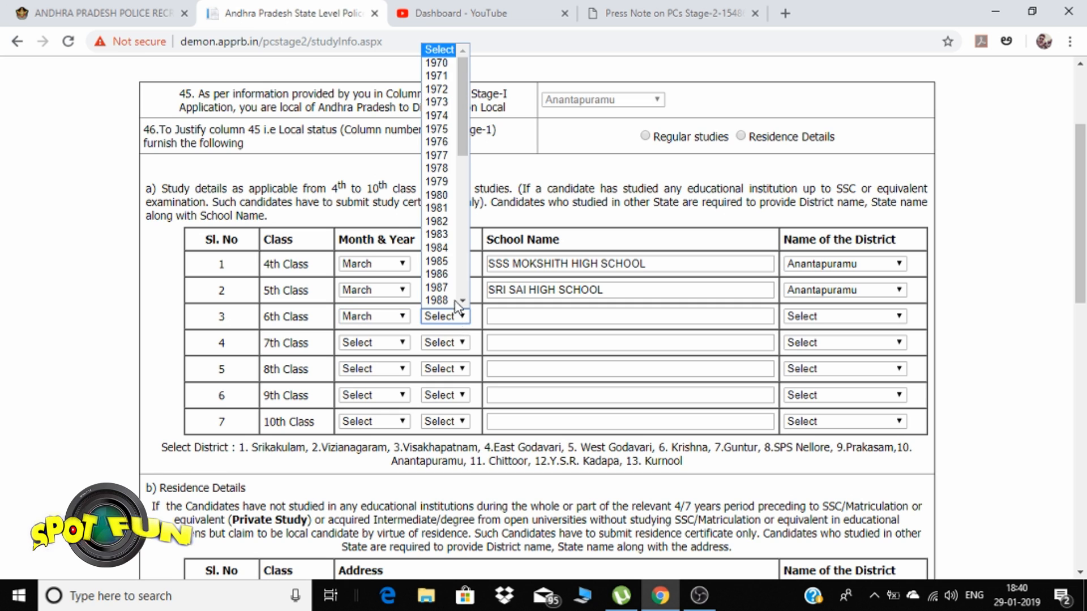
pyautogui.scroll(-5, 445, 226)
pyautogui.scroll(-2, 445, 223)
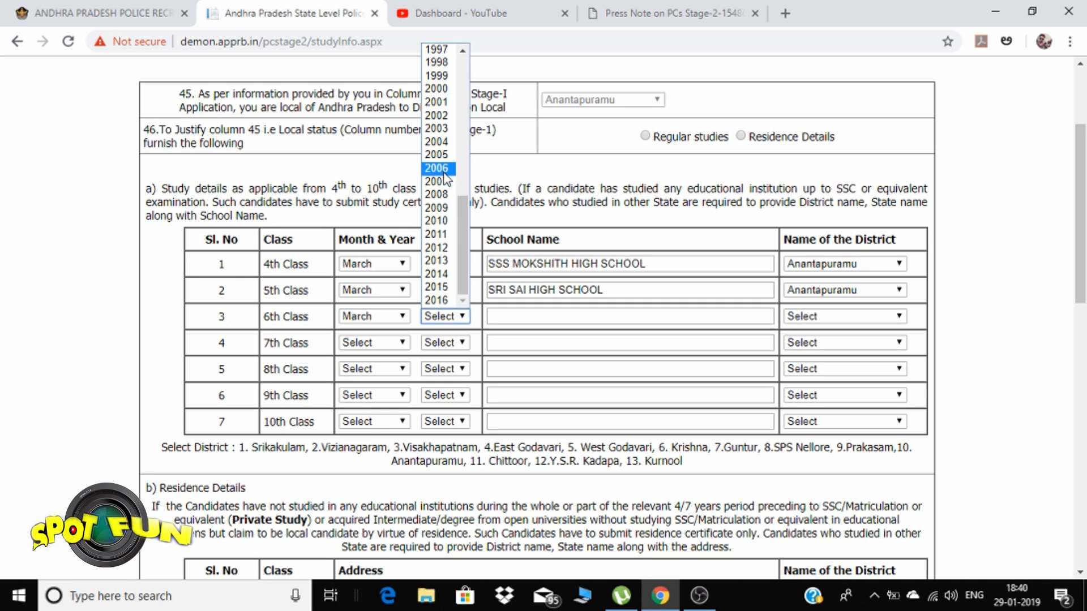
pyautogui.click(447, 150)
pyautogui.click(508, 313)
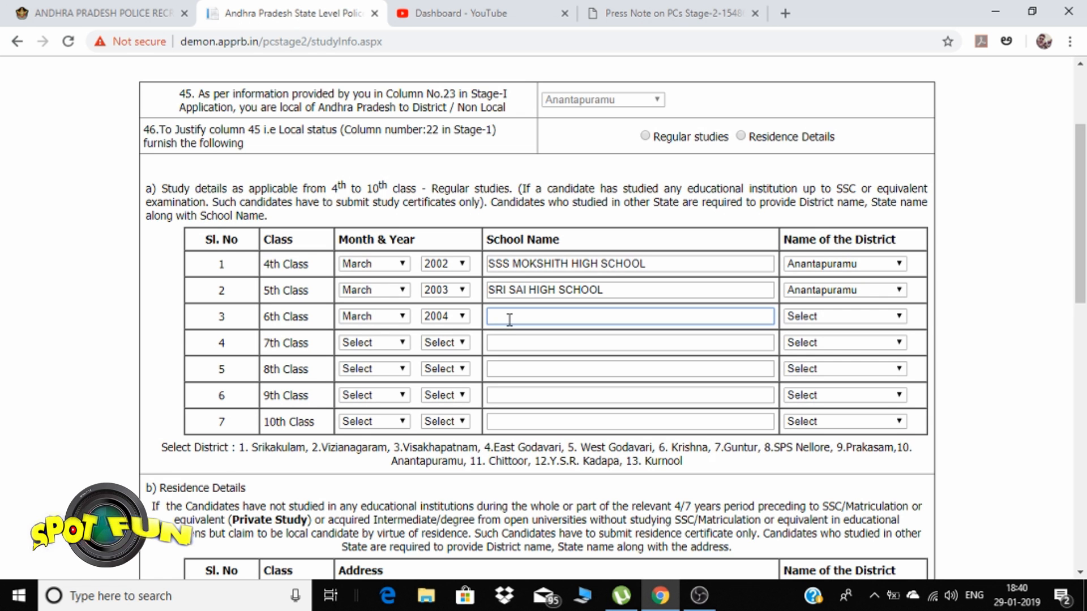
# Scroll through the Study details rows to review the 6th–10th Class entries
pyautogui.scroll(-10, 509, 320)
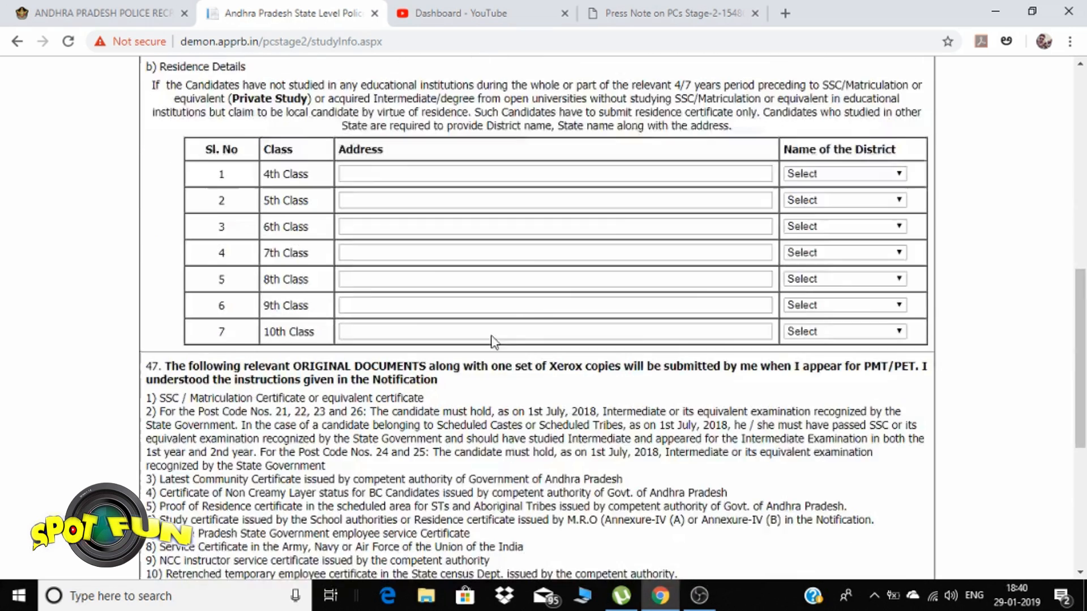
pyautogui.scroll(3, 481, 334)
pyautogui.scroll(3, 478, 346)
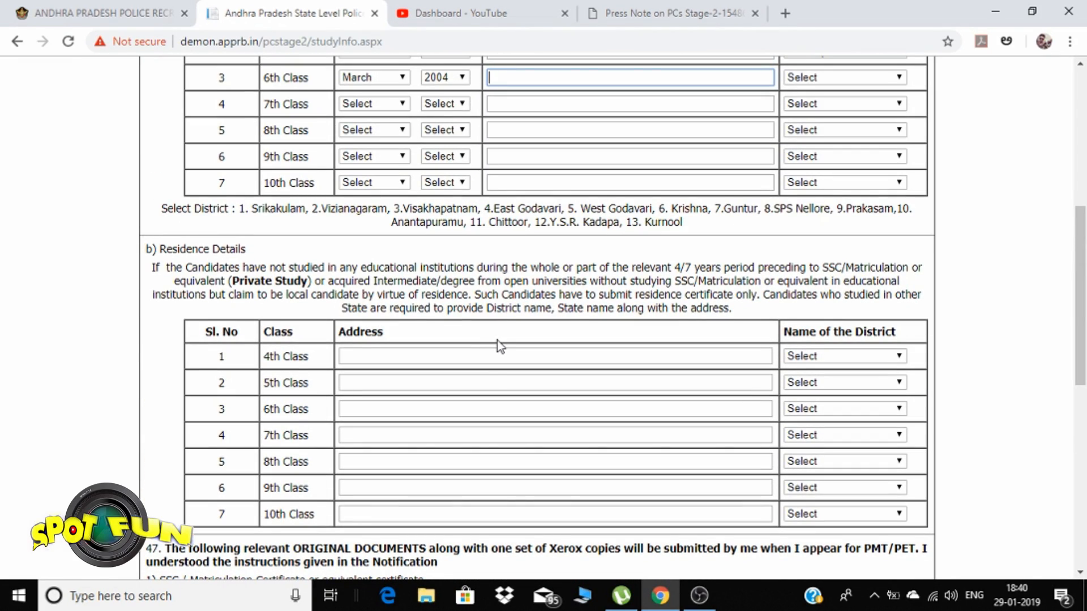
pyautogui.scroll(1, 497, 341)
pyautogui.scroll(-4, 498, 362)
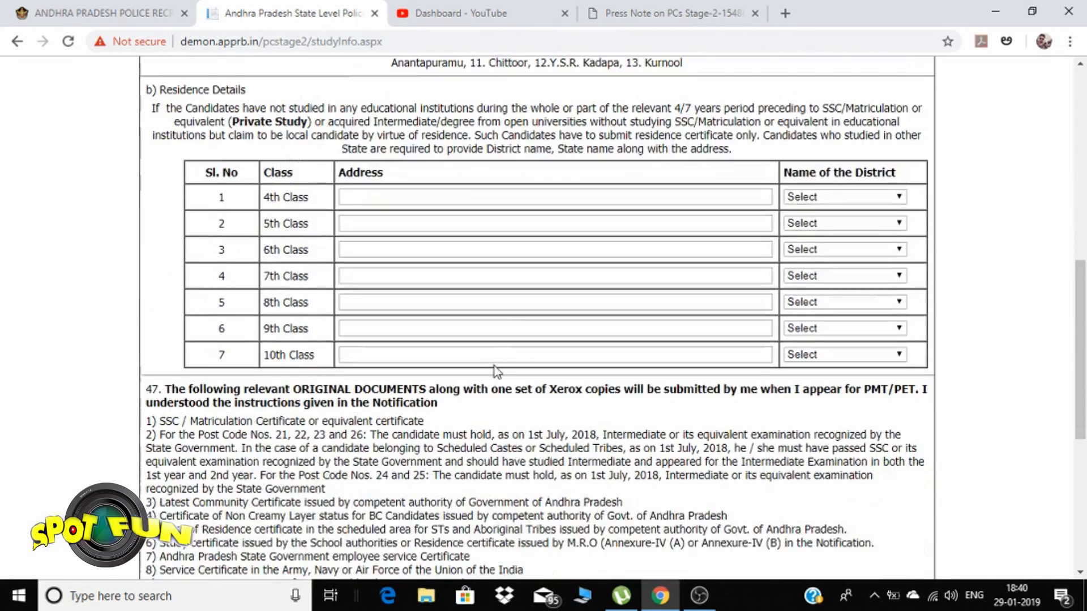
pyautogui.scroll(7, 650, 249)
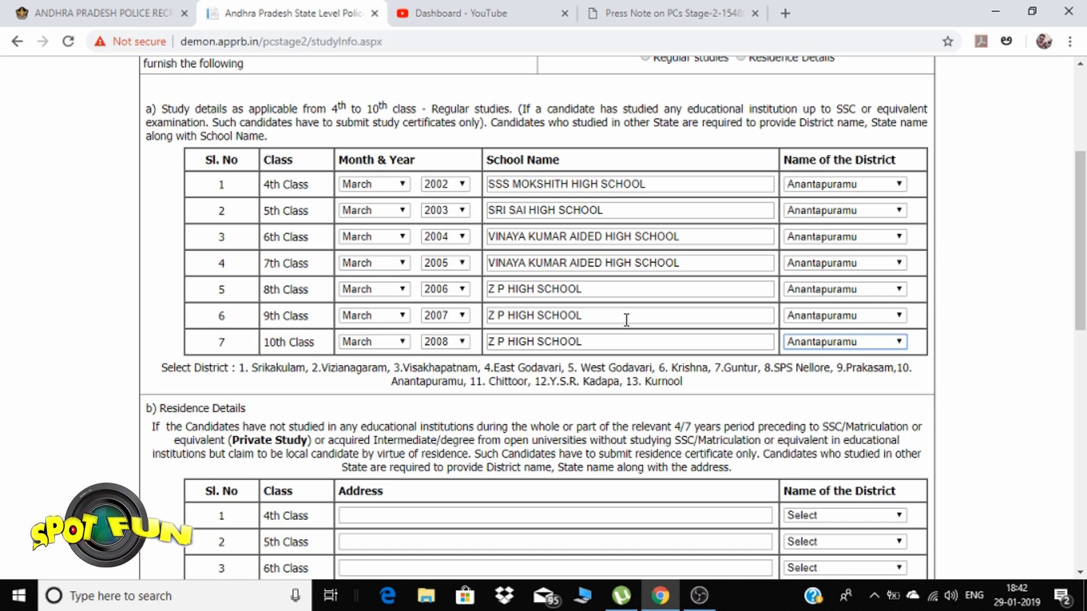
pyautogui.scroll(-3, 625, 317)
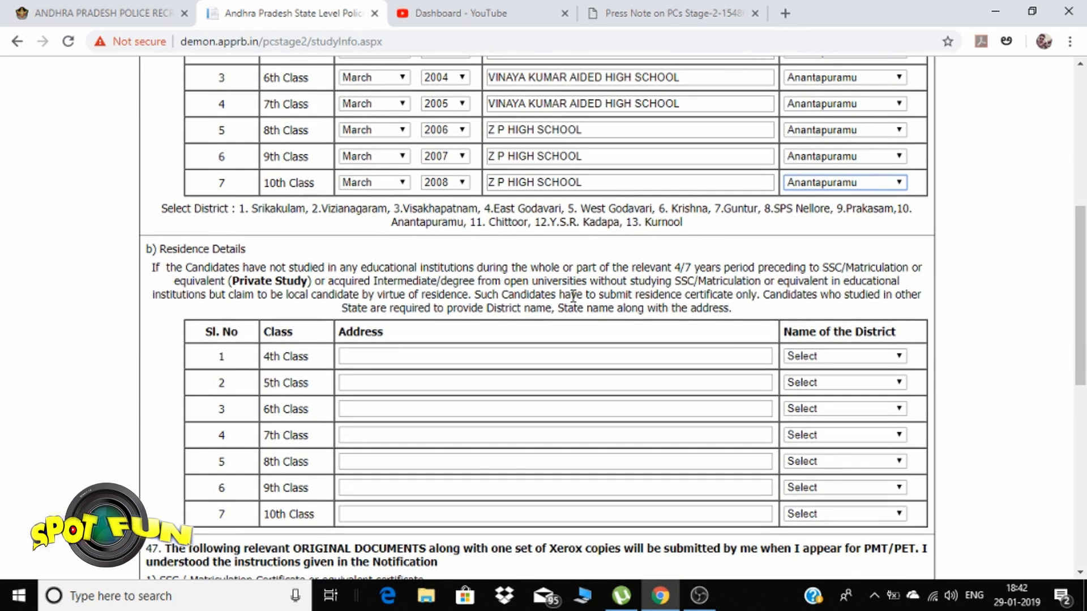
pyautogui.click(385, 356)
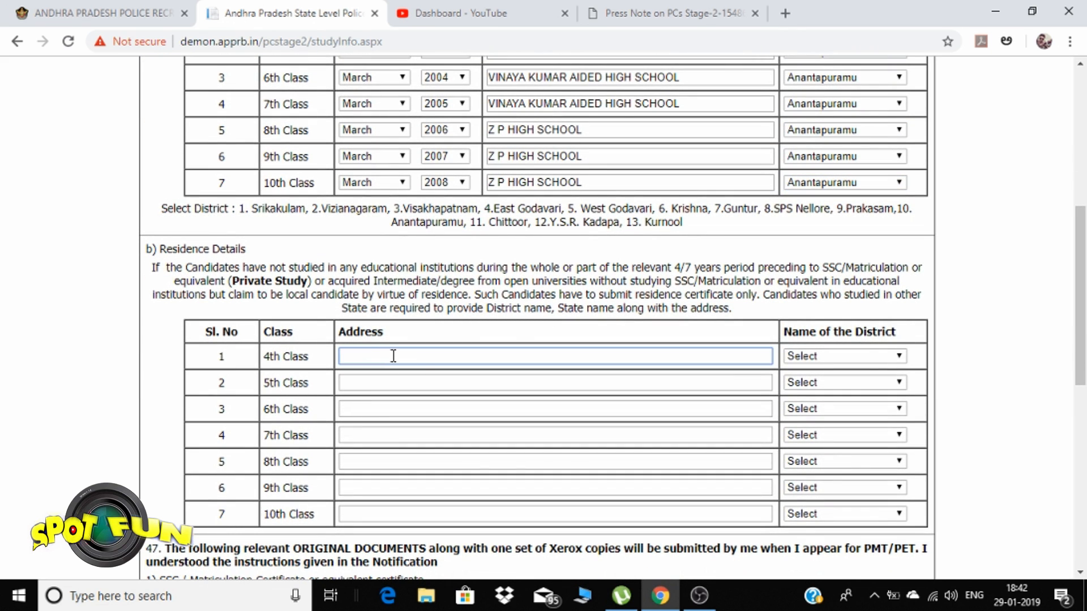
pyautogui.scroll(6, 393, 355)
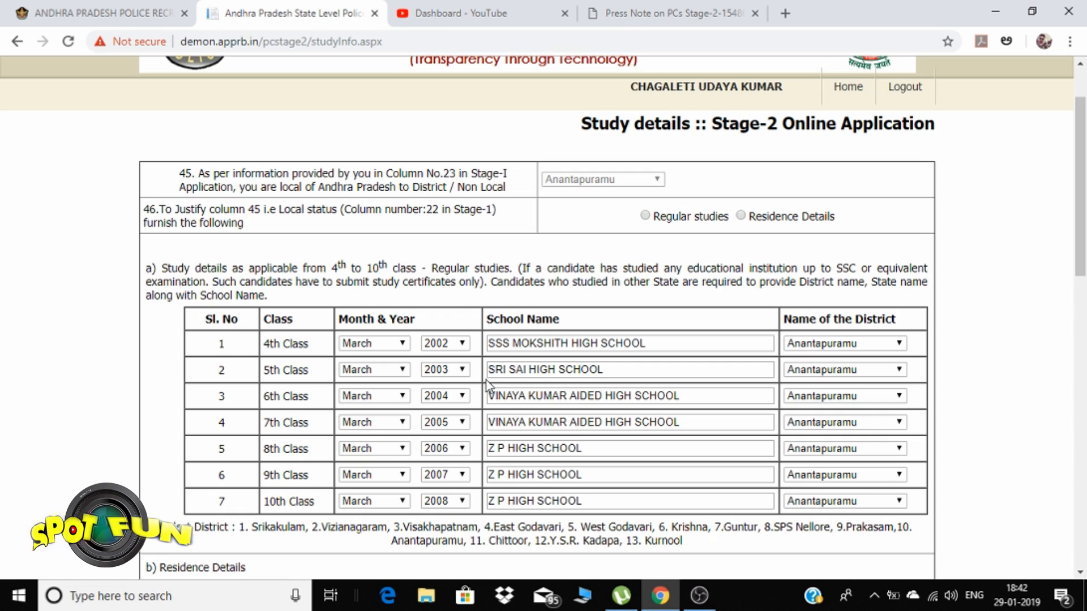
pyautogui.scroll(-6, 490, 387)
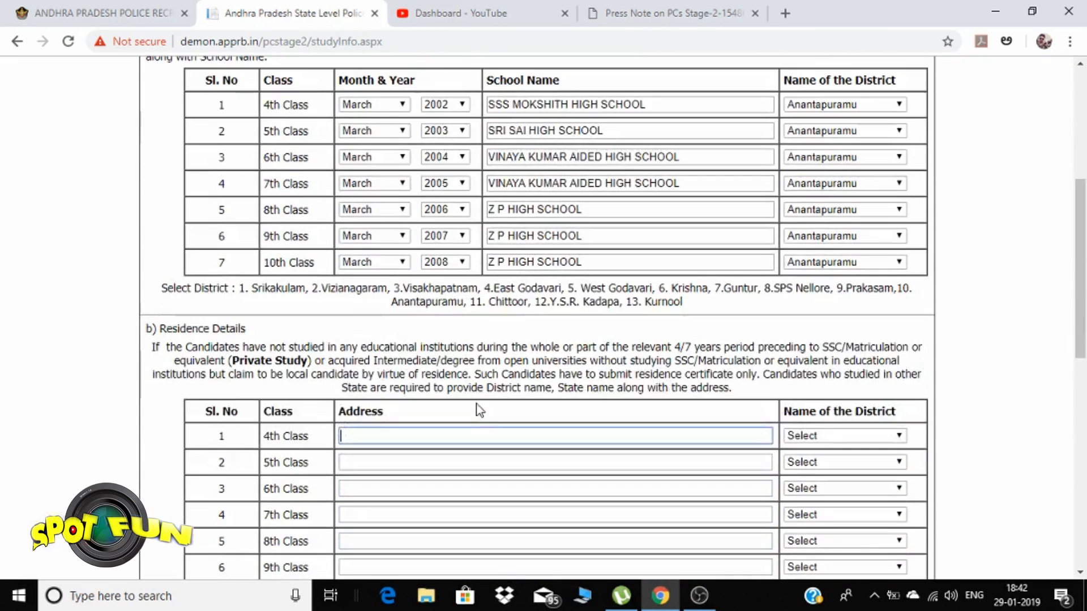
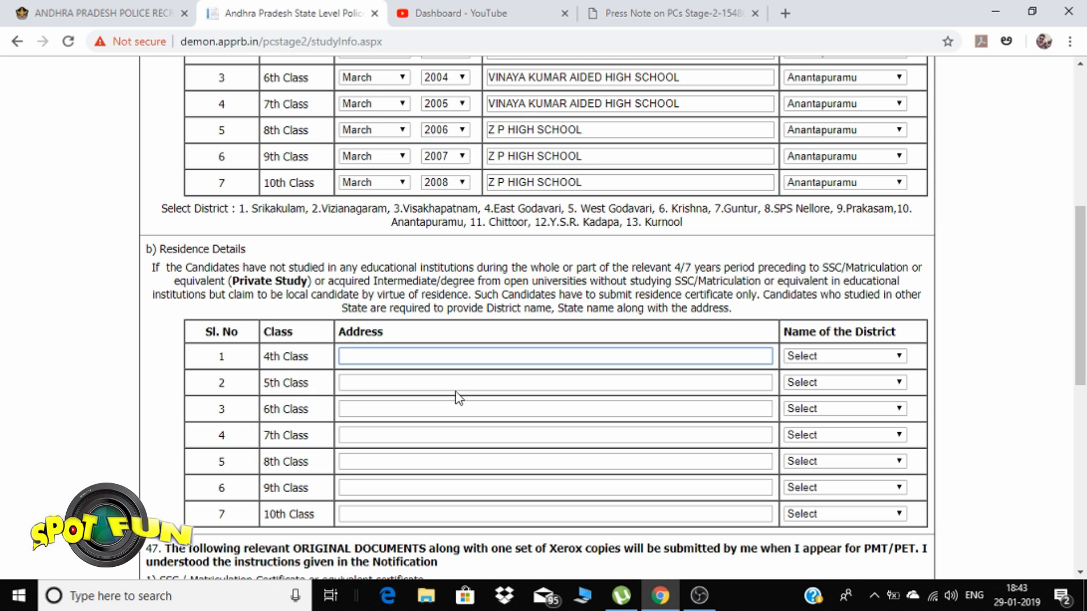
# Type VINCENT into the remaining residence address box
pyautogui.write('VIN')
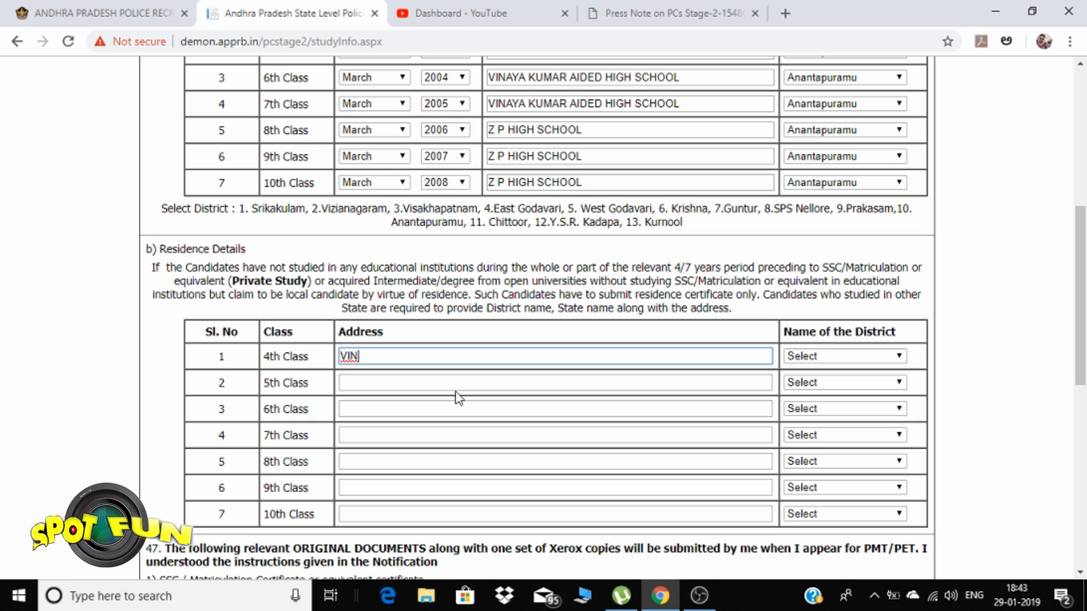
pyautogui.write('C')
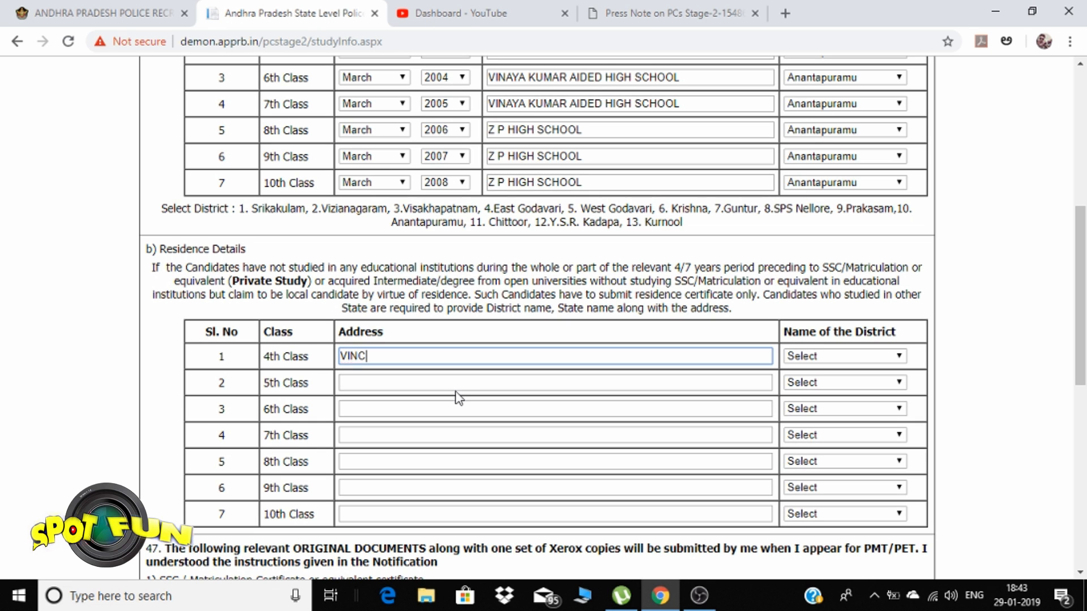
pyautogui.write('ENT')
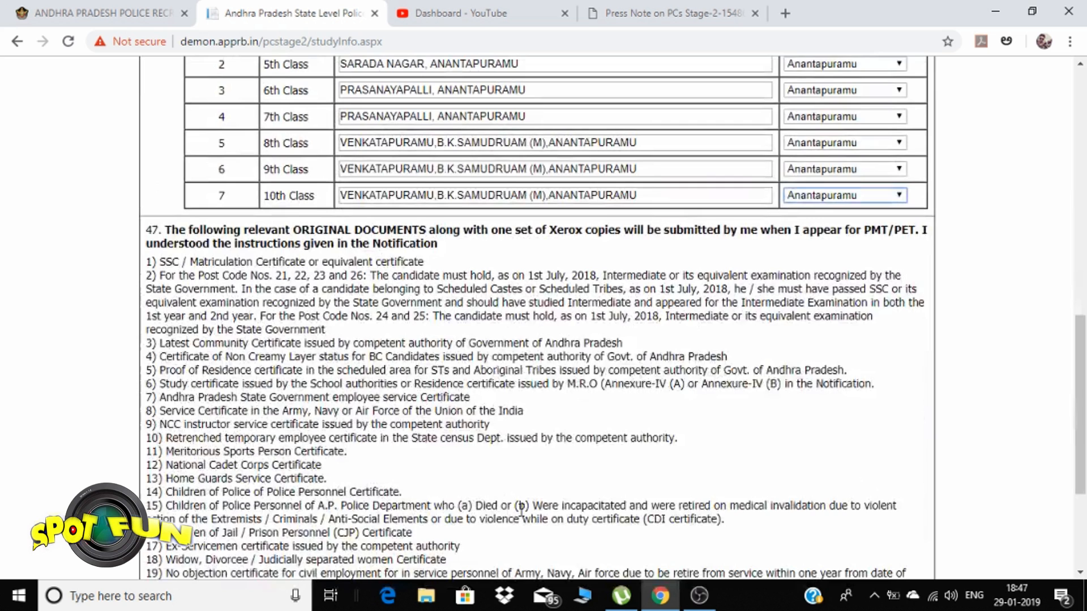
pyautogui.scroll(2, 521, 509)
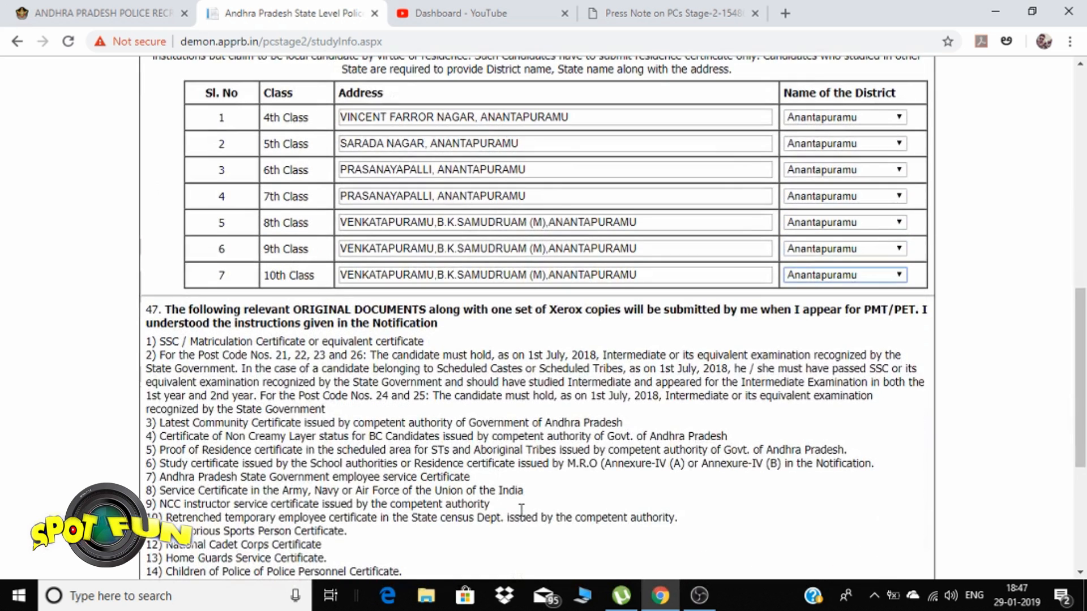
pyautogui.scroll(1, 521, 509)
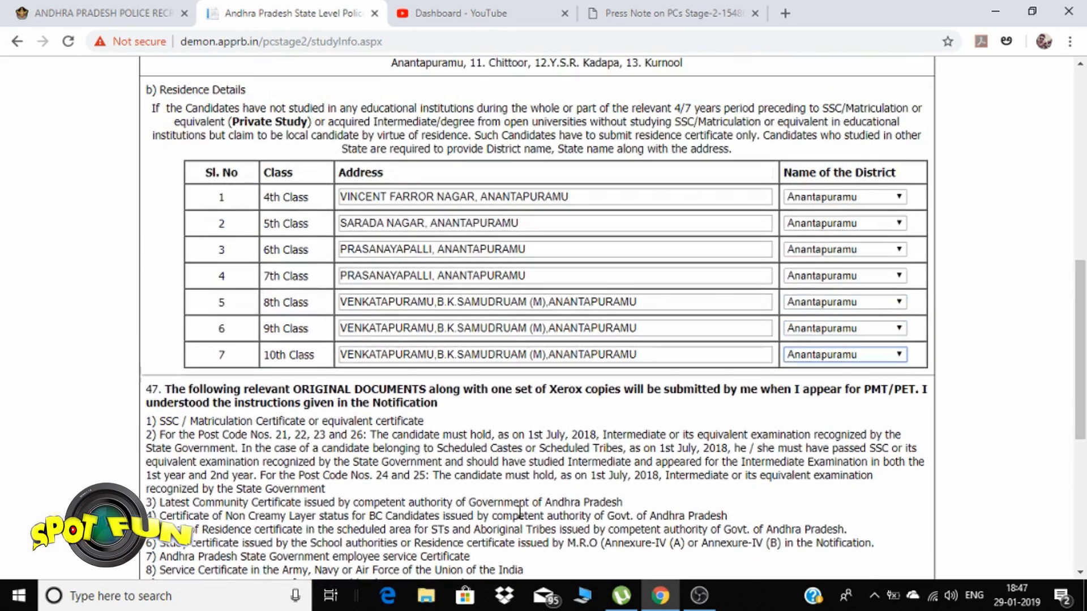
pyautogui.scroll(6, 550, 508)
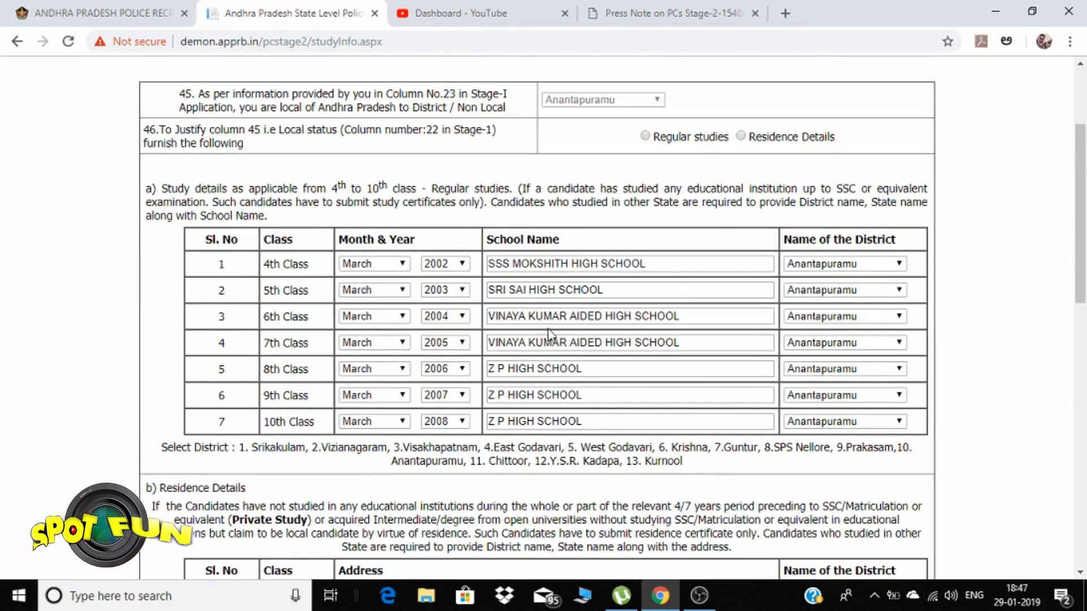
pyautogui.scroll(-6, 497, 408)
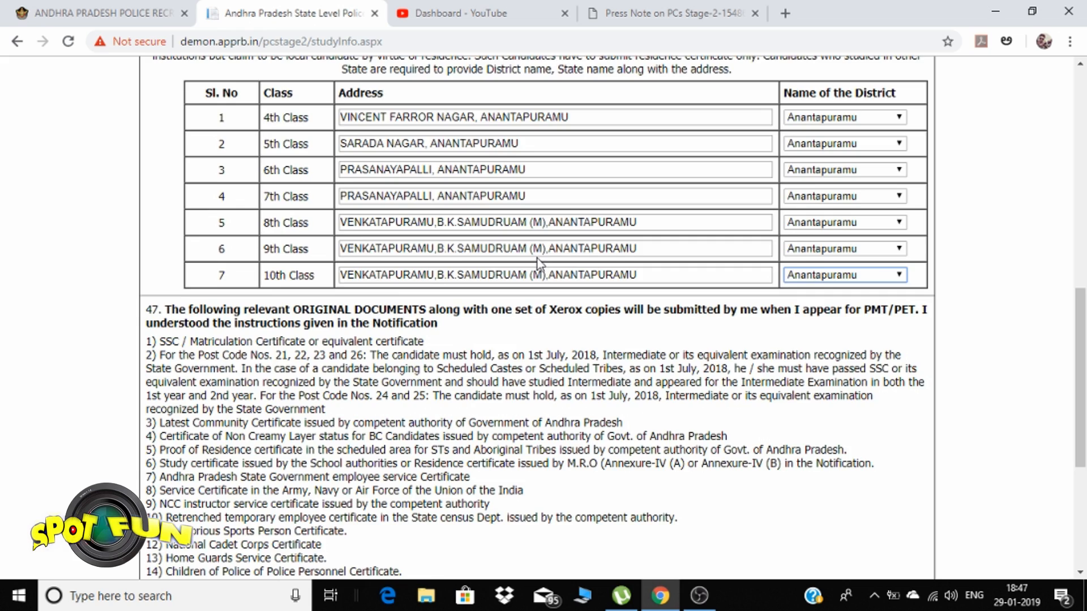
pyautogui.scroll(-4, 542, 243)
pyautogui.scroll(-1, 537, 257)
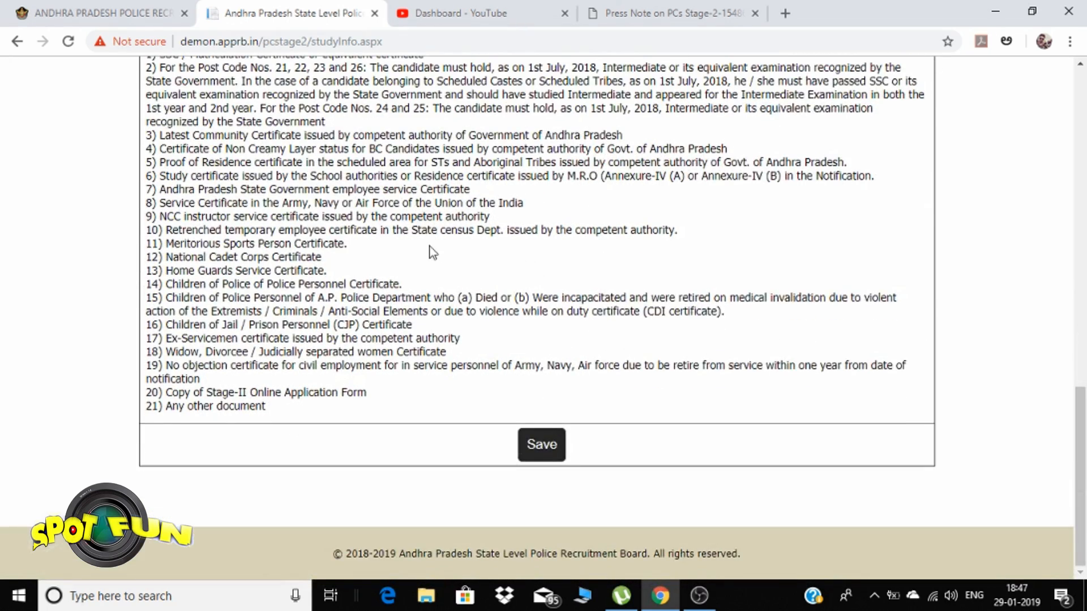
# Review the 4th–10th class residence addresses, all set to Anantapuramu district
pyautogui.scroll(2, 432, 250)
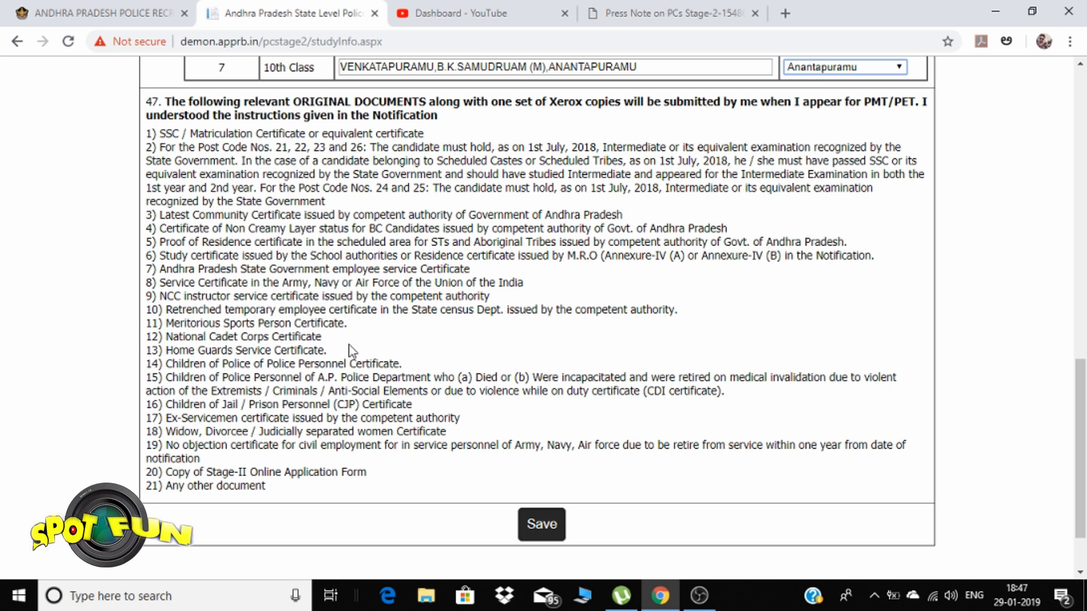
pyautogui.scroll(3, 351, 351)
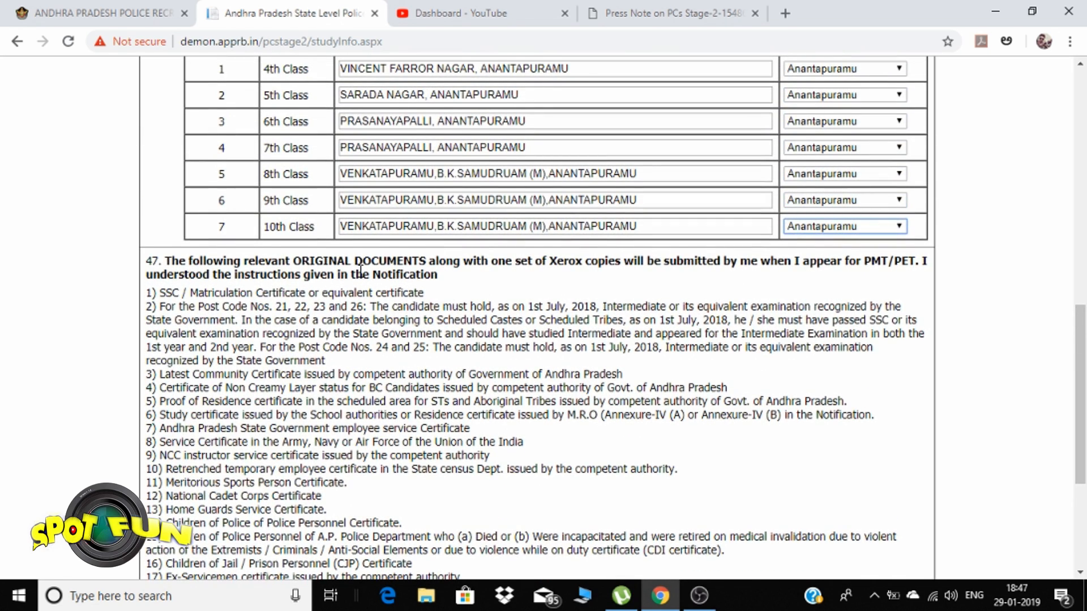
pyautogui.scroll(2, 361, 271)
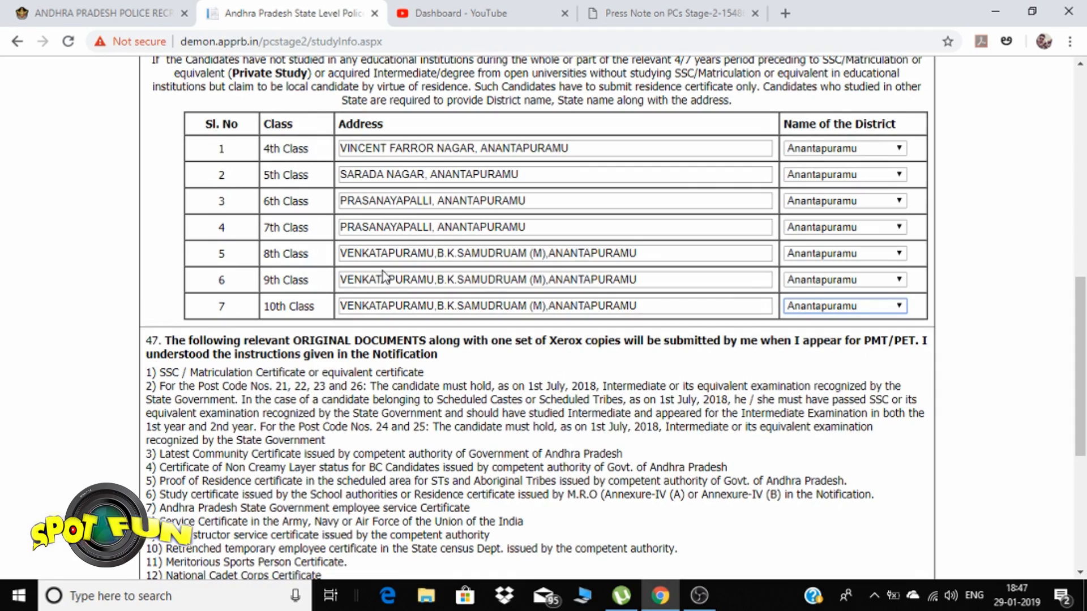
pyautogui.scroll(5, 384, 278)
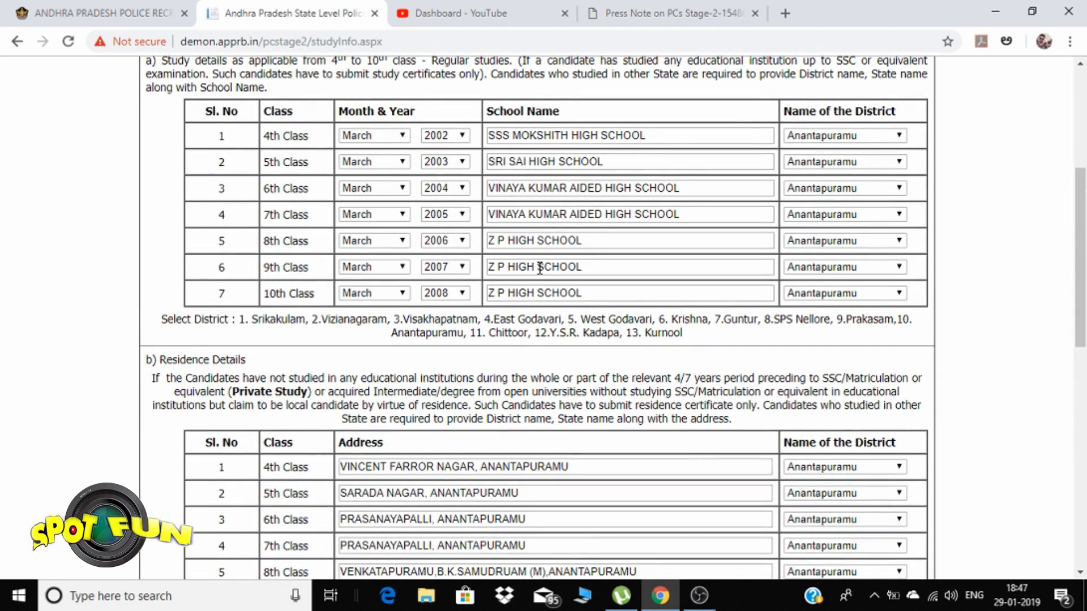
pyautogui.scroll(2, 539, 269)
pyautogui.scroll(3, 527, 273)
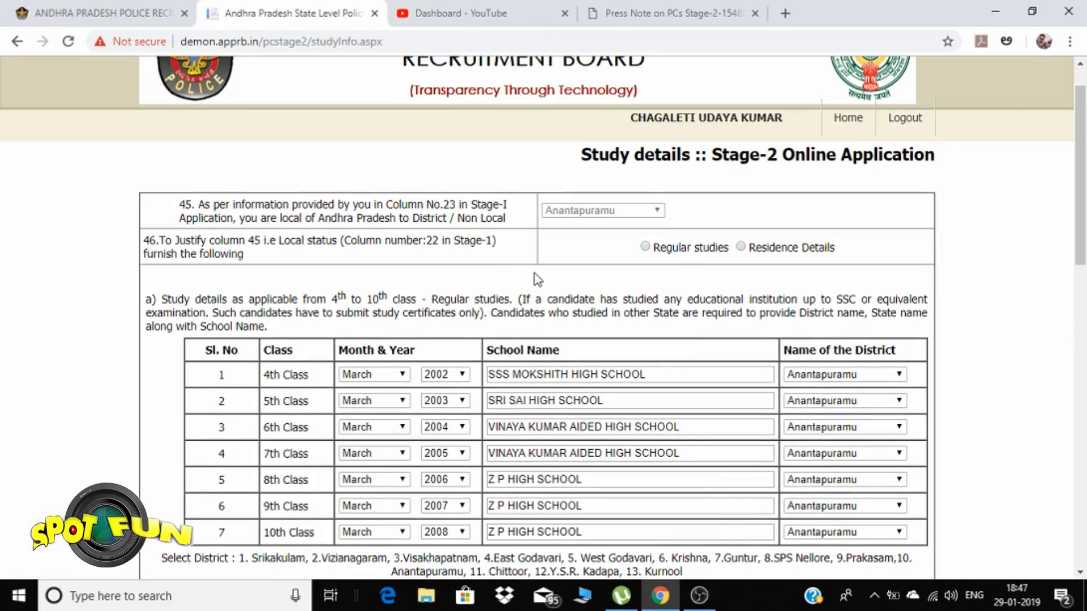
pyautogui.scroll(-9, 497, 305)
pyautogui.scroll(9, 497, 306)
pyautogui.scroll(-17, 497, 306)
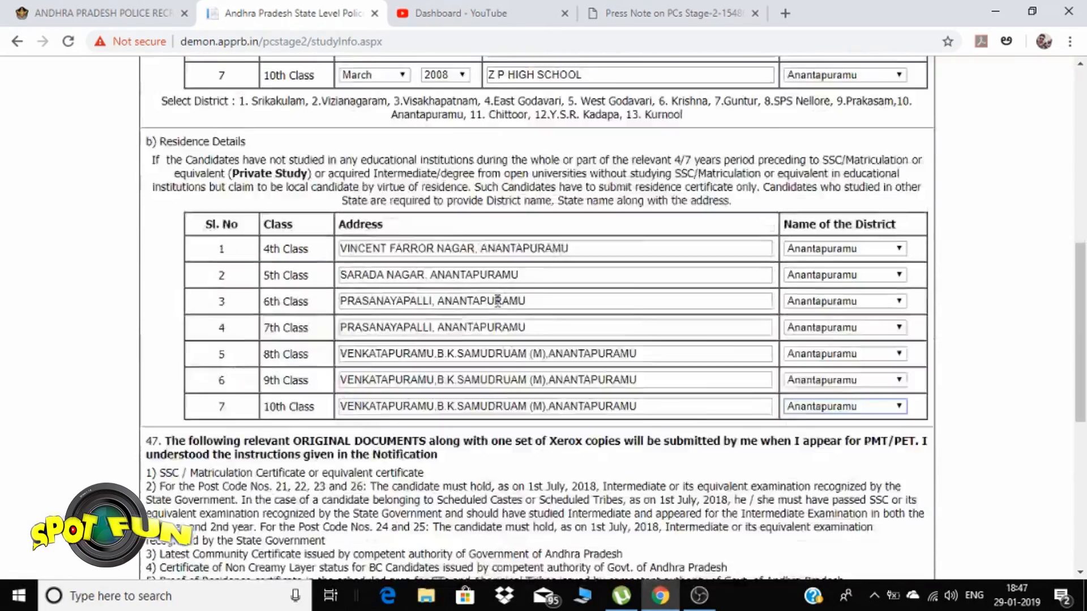
# Dismiss the detail-type warning, choose Regular studies as local-status proof and save
pyautogui.click(538, 446)
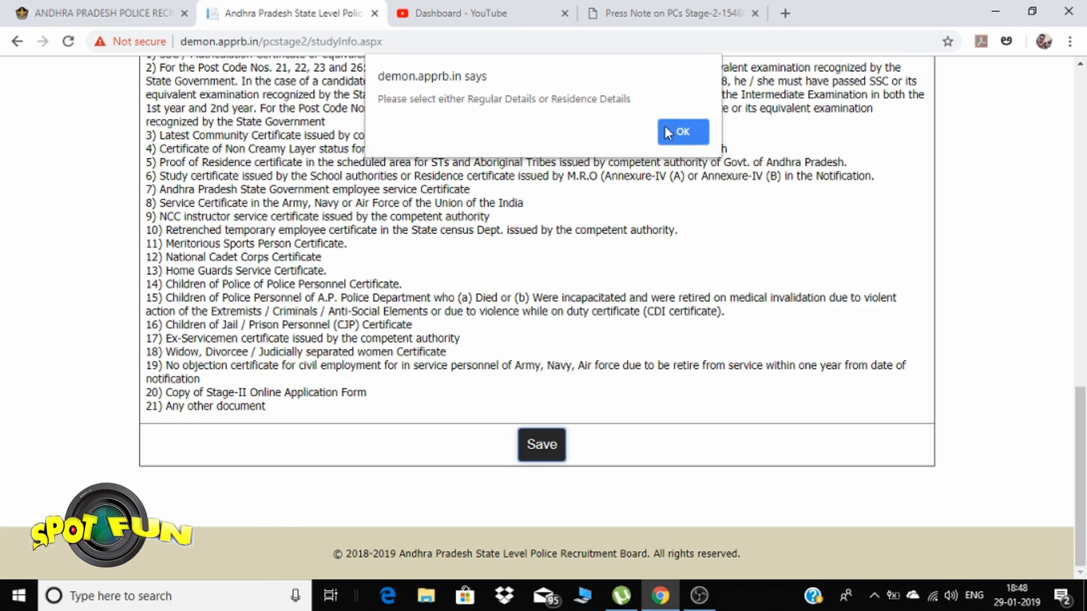
pyautogui.click(683, 132)
pyautogui.scroll(15, 680, 229)
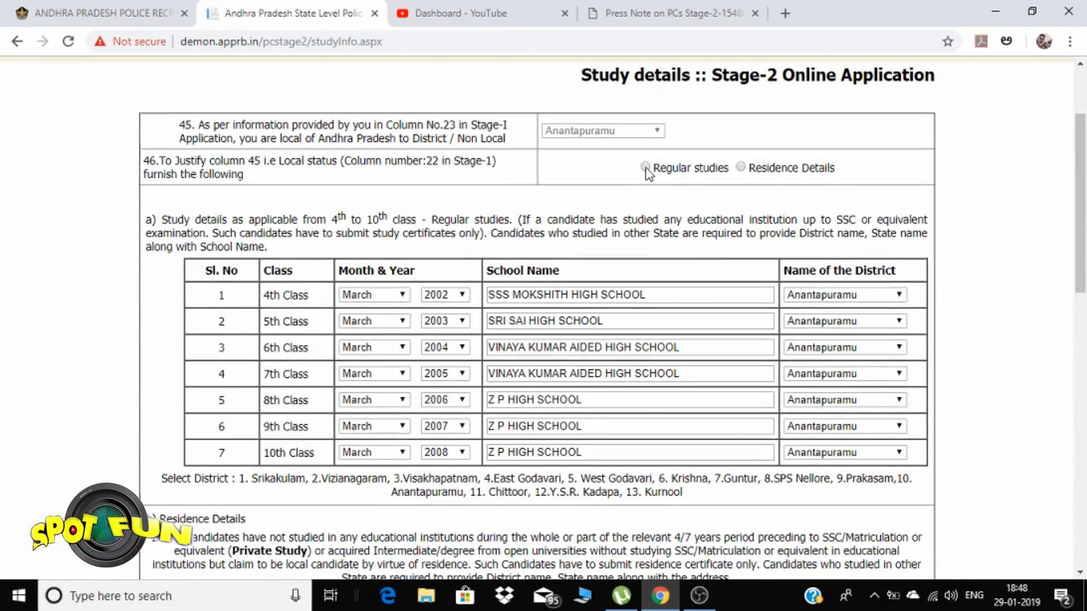
pyautogui.click(645, 168)
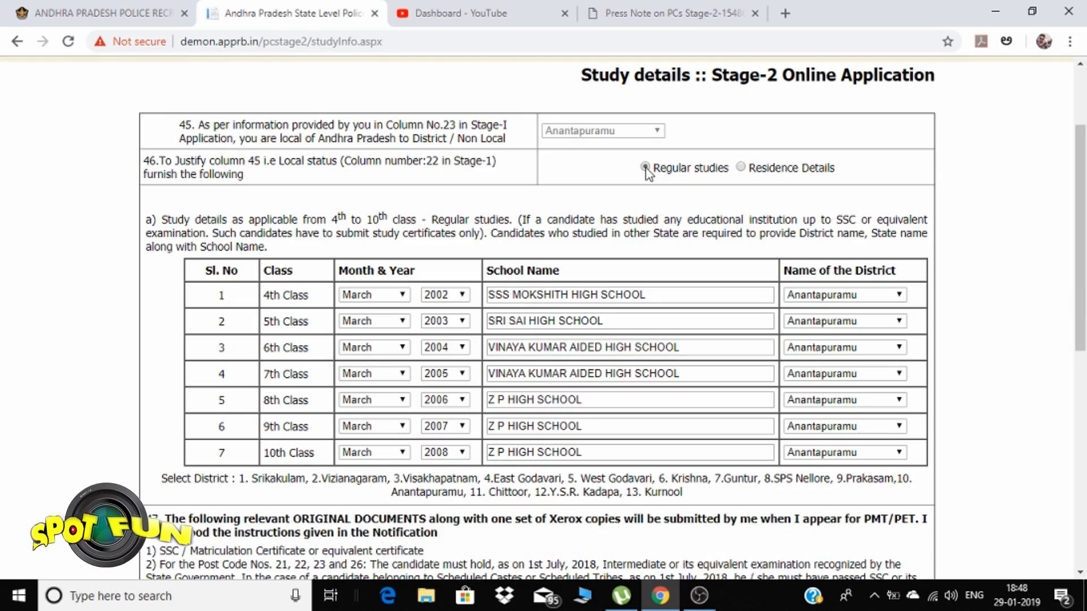
pyautogui.scroll(-10, 623, 198)
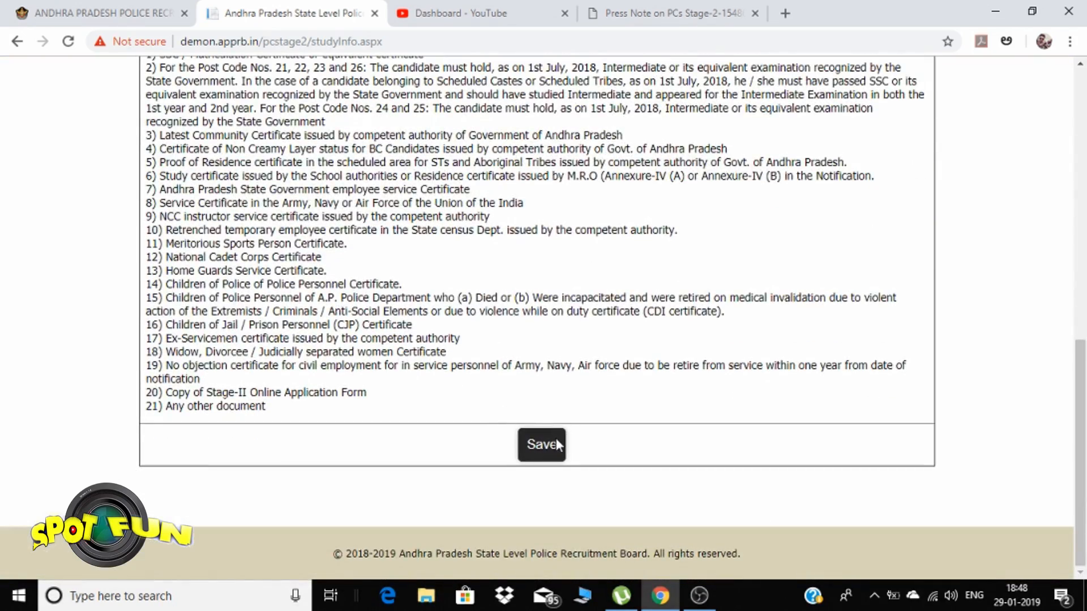
pyautogui.click(555, 438)
# Switch the local-status proof to Residence Details and start the 4th Class address
pyautogui.scroll(8, 594, 393)
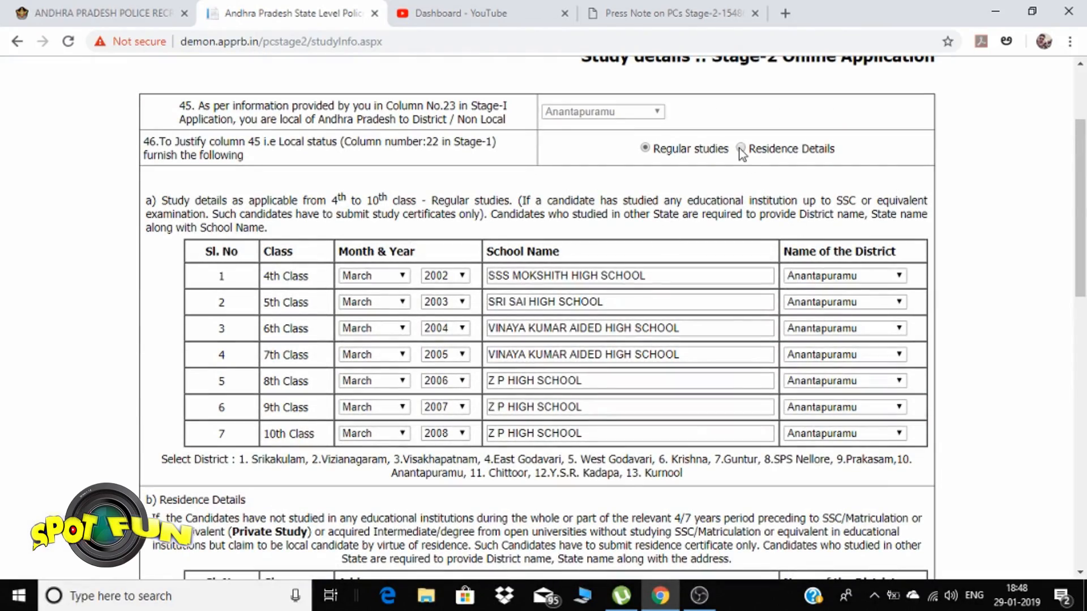
pyautogui.click(741, 148)
pyautogui.scroll(-8, 696, 252)
pyautogui.scroll(10, 696, 252)
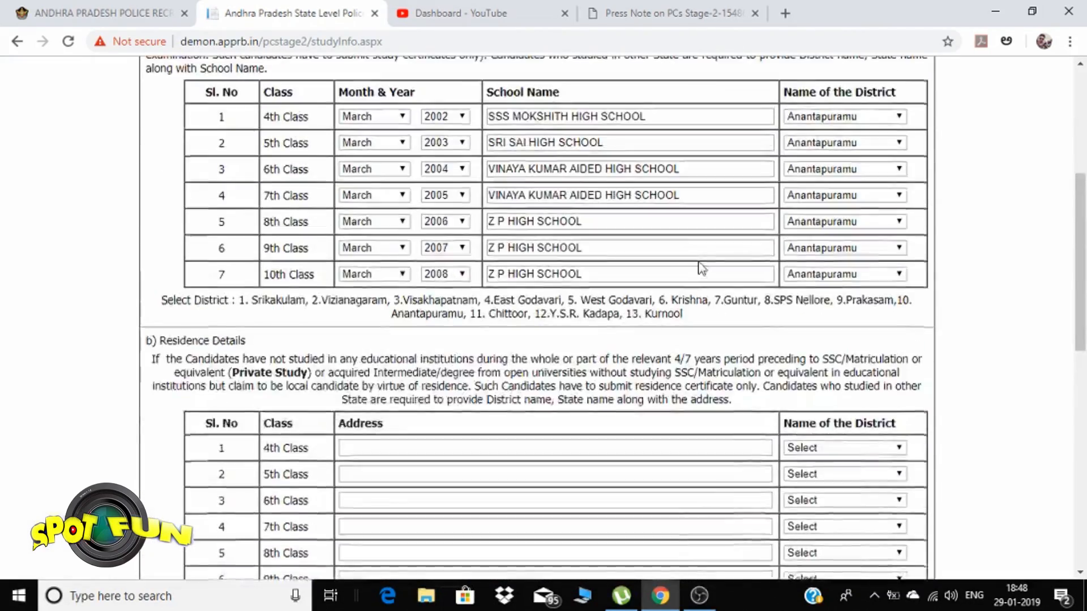
pyautogui.scroll(-8, 688, 261)
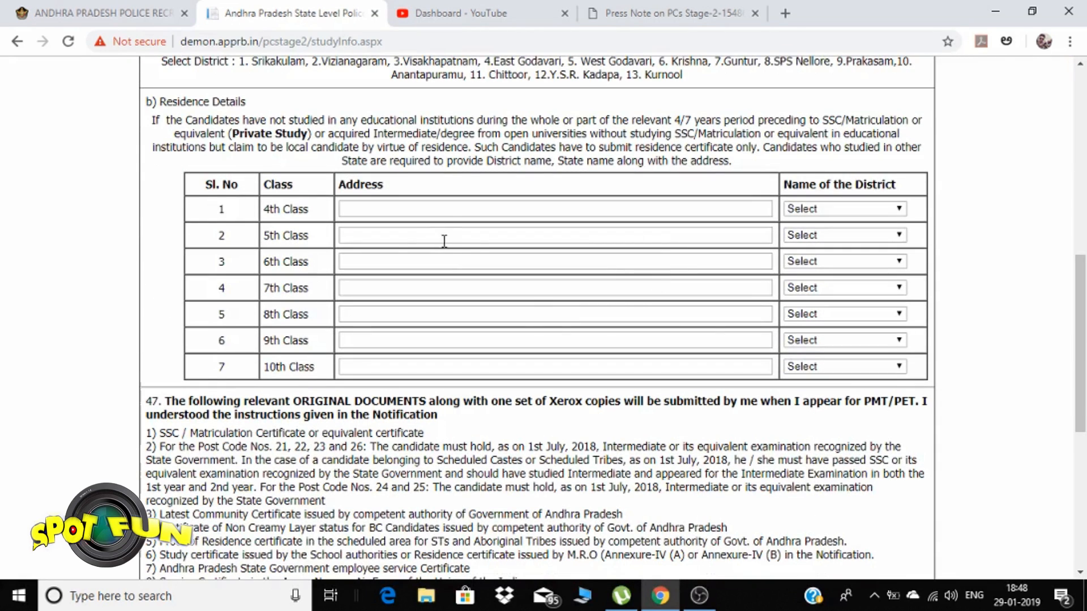
pyautogui.click(441, 209)
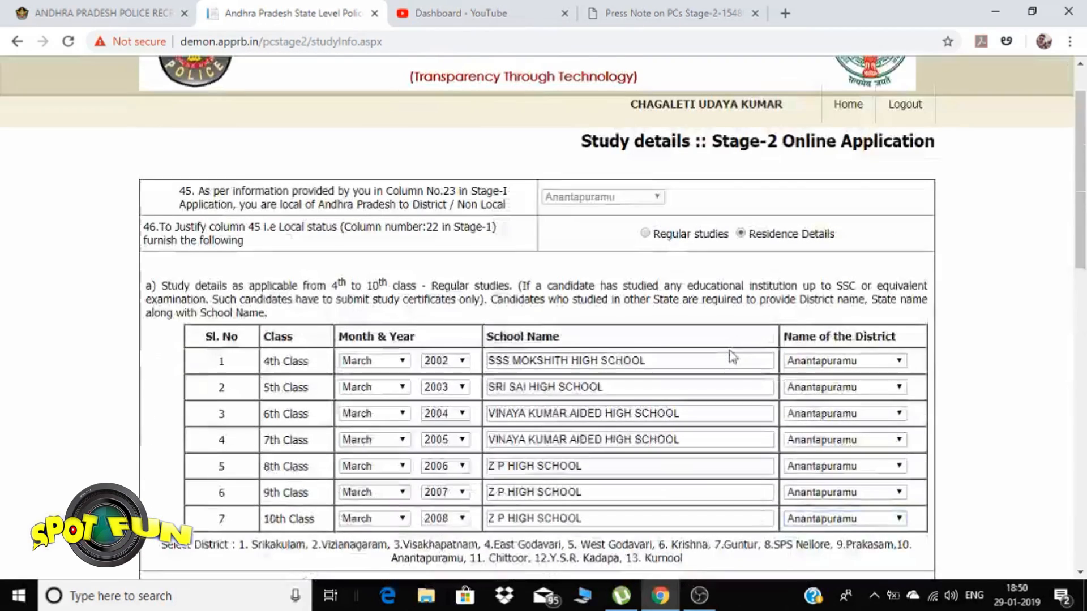
pyautogui.scroll(3, 730, 317)
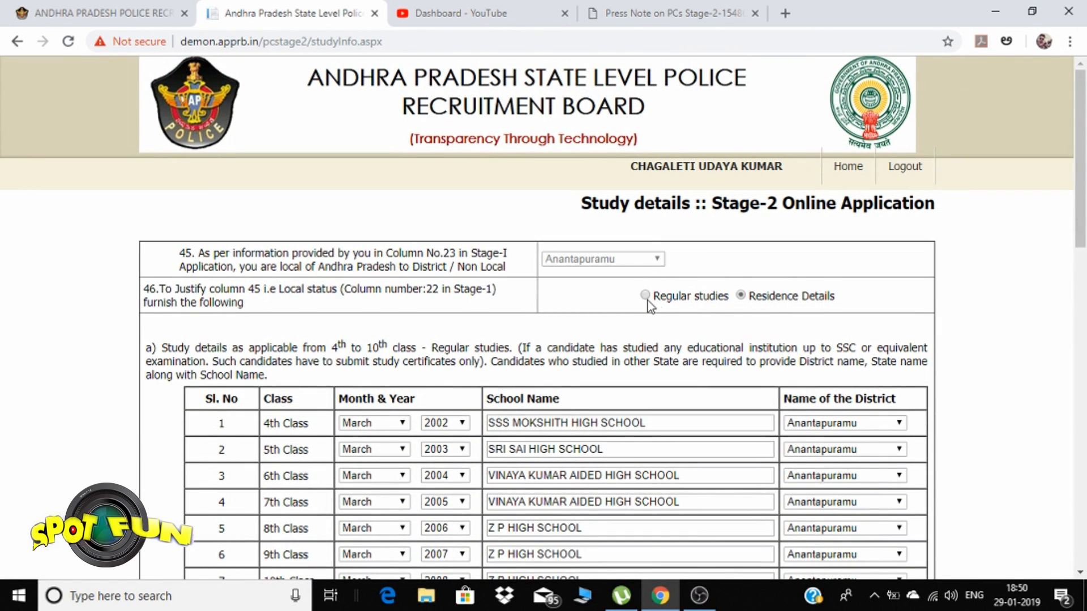
# Attempt to save the study details and dismiss the missing 4th Class details warning
pyautogui.scroll(-10, 758, 304)
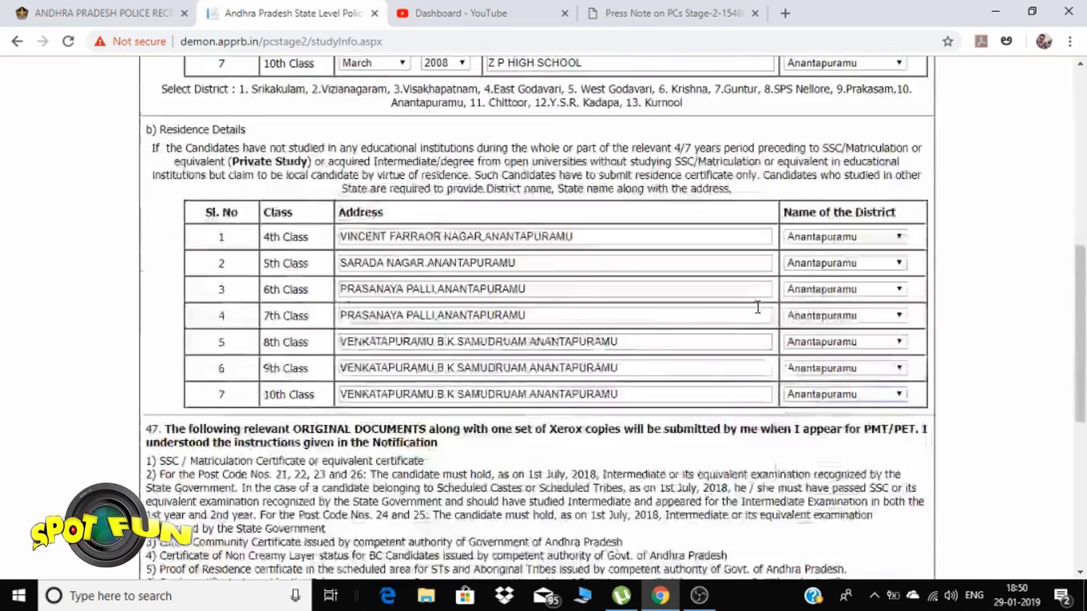
pyautogui.scroll(-5, 735, 309)
pyautogui.click(549, 430)
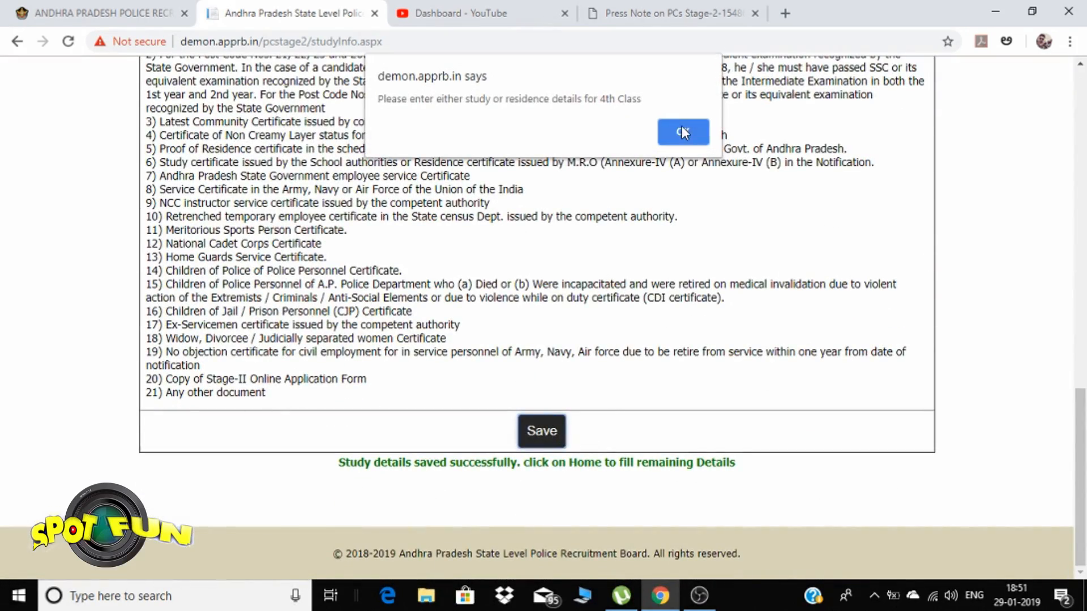
pyautogui.click(683, 131)
pyautogui.scroll(10, 622, 334)
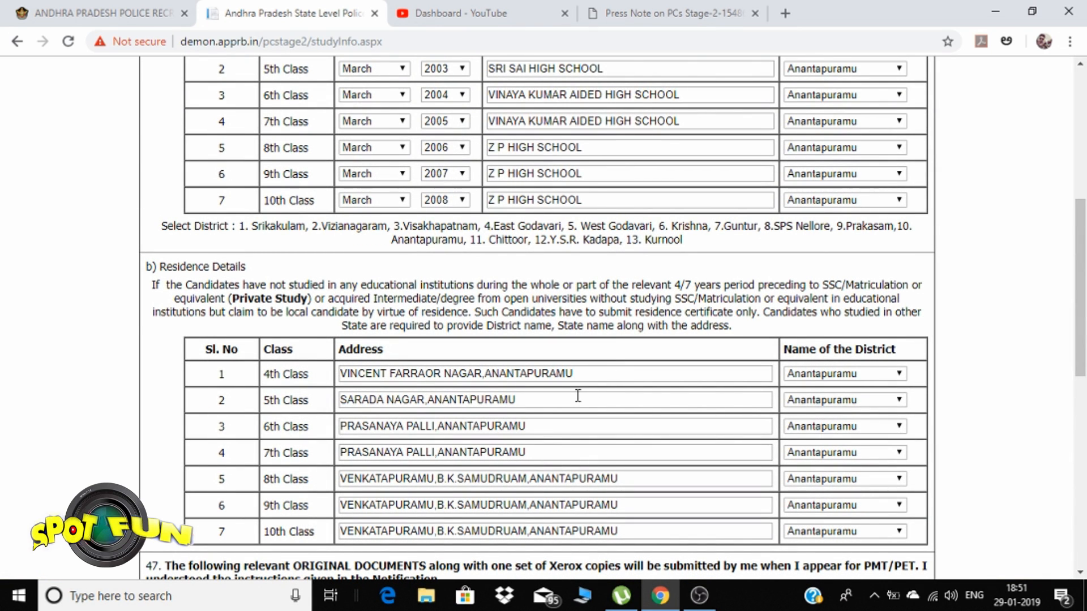
# Save the Regular studies school rows for classes 4–10 and return to the top
pyautogui.scroll(3, 578, 395)
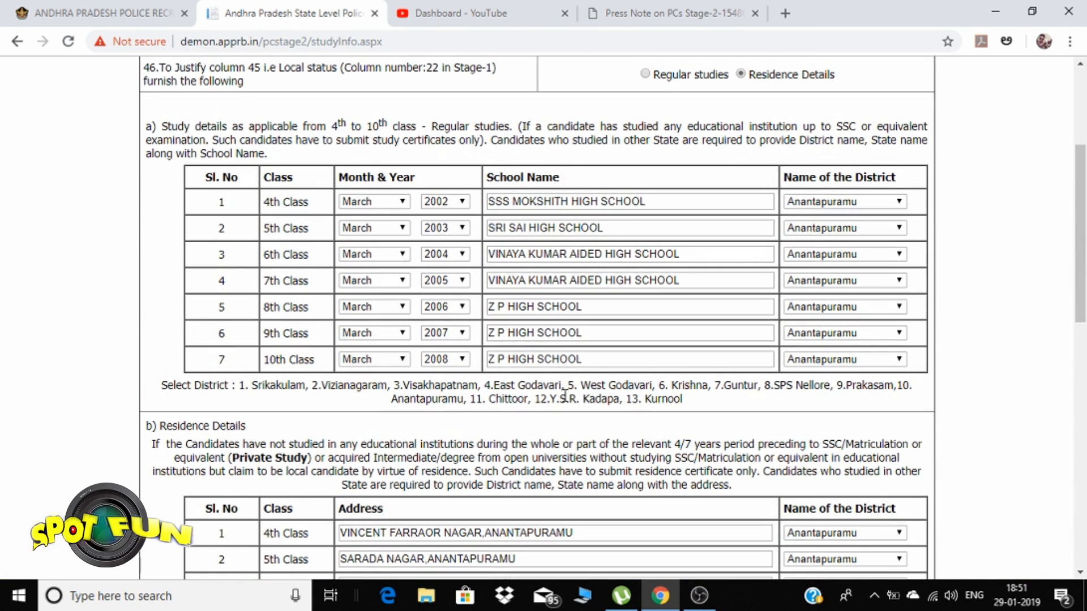
pyautogui.scroll(4, 575, 390)
pyautogui.scroll(-13, 589, 381)
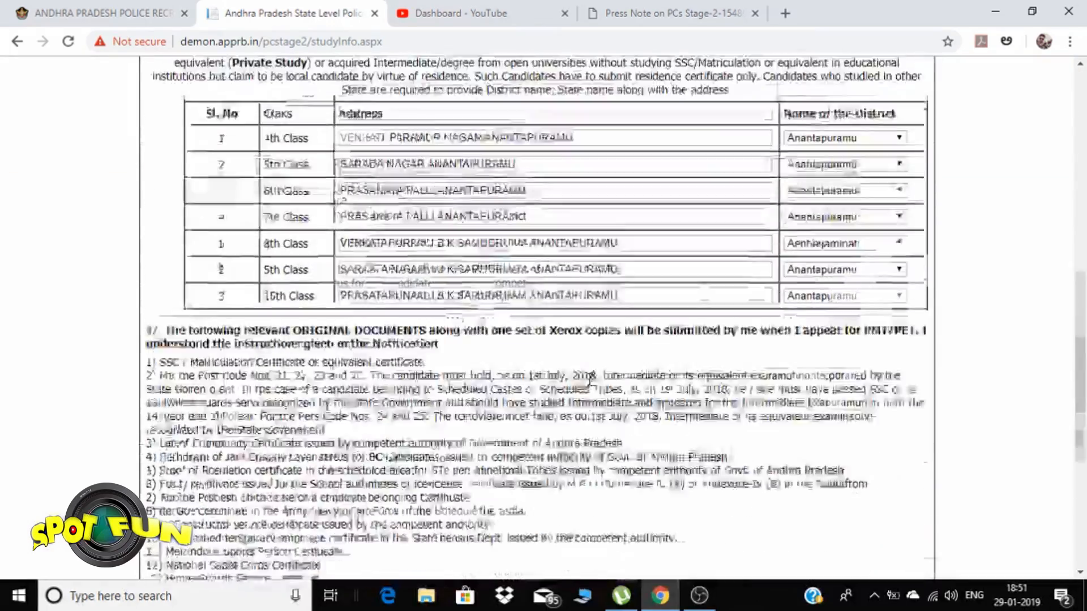
pyautogui.scroll(3, 588, 380)
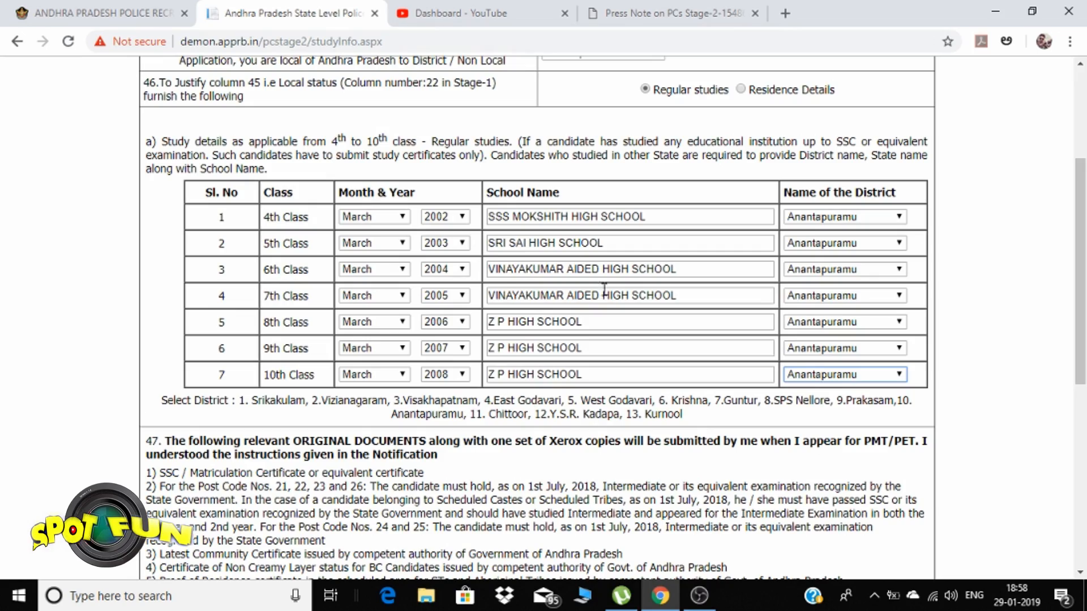
pyautogui.scroll(-7, 450, 328)
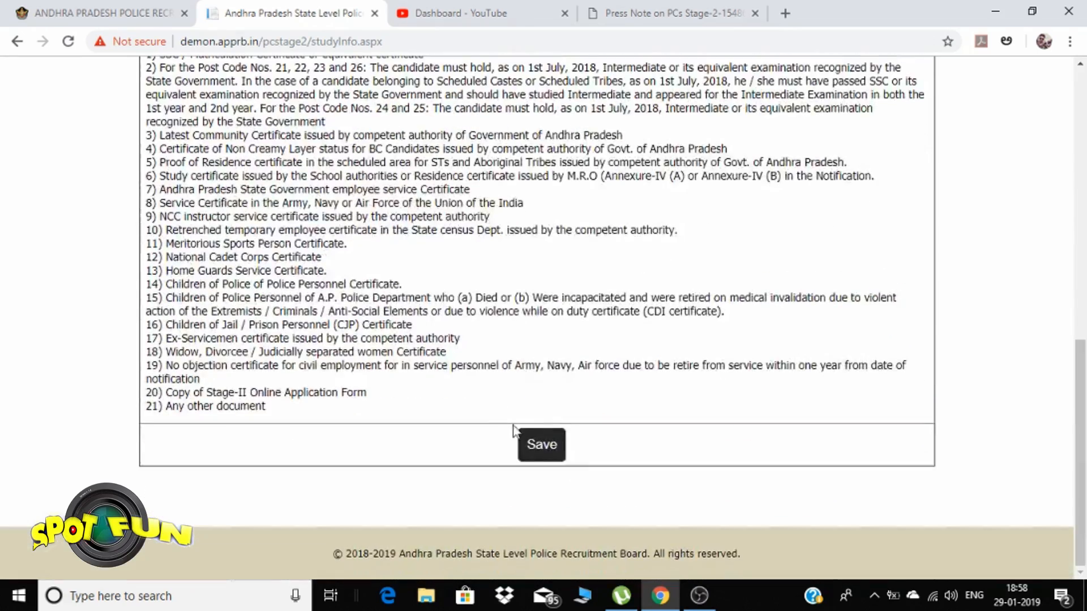
pyautogui.click(540, 446)
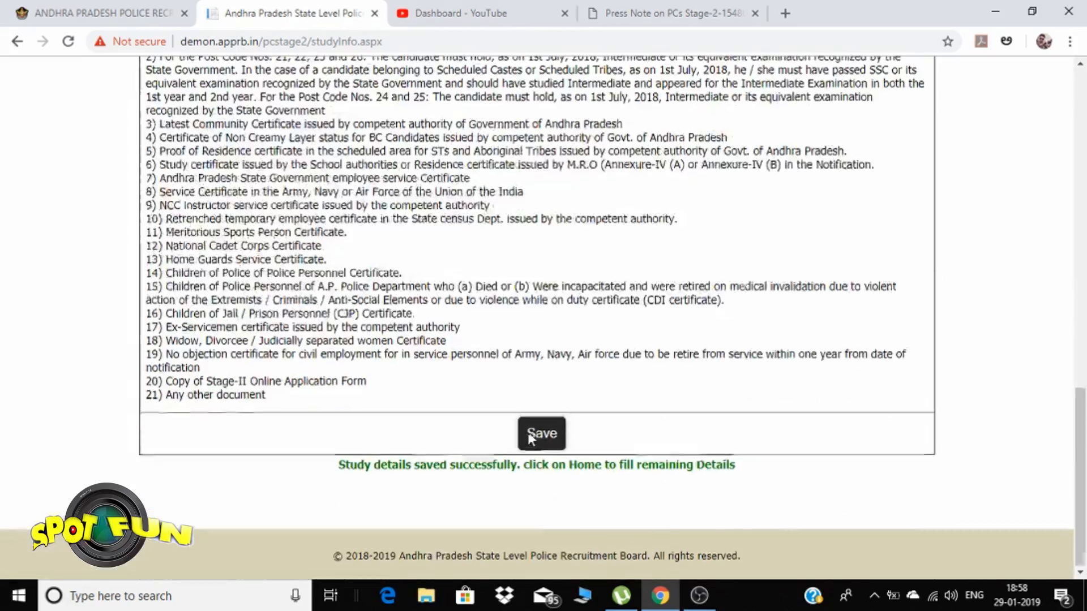
pyautogui.scroll(5, 522, 426)
pyautogui.scroll(8, 524, 428)
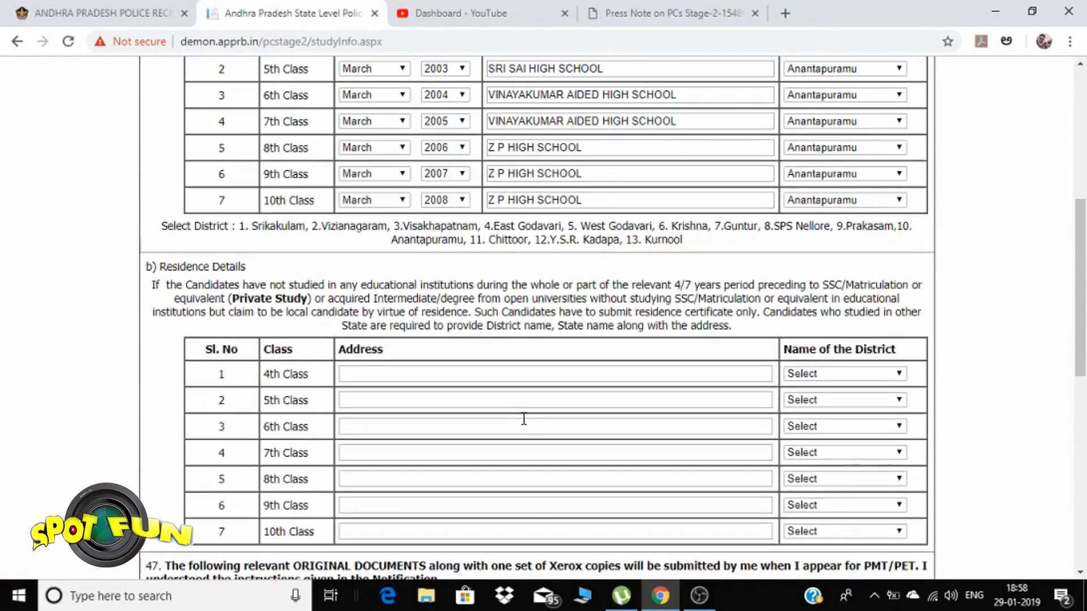
pyautogui.scroll(2, 558, 408)
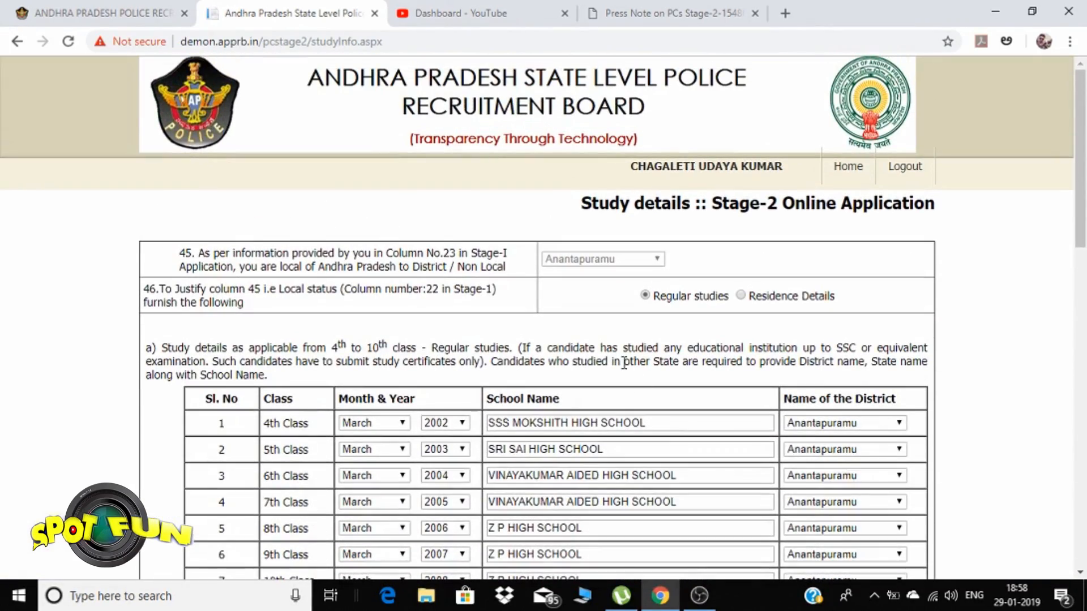
# Return to the dashboard and open the pending Reservations section
pyautogui.click(847, 166)
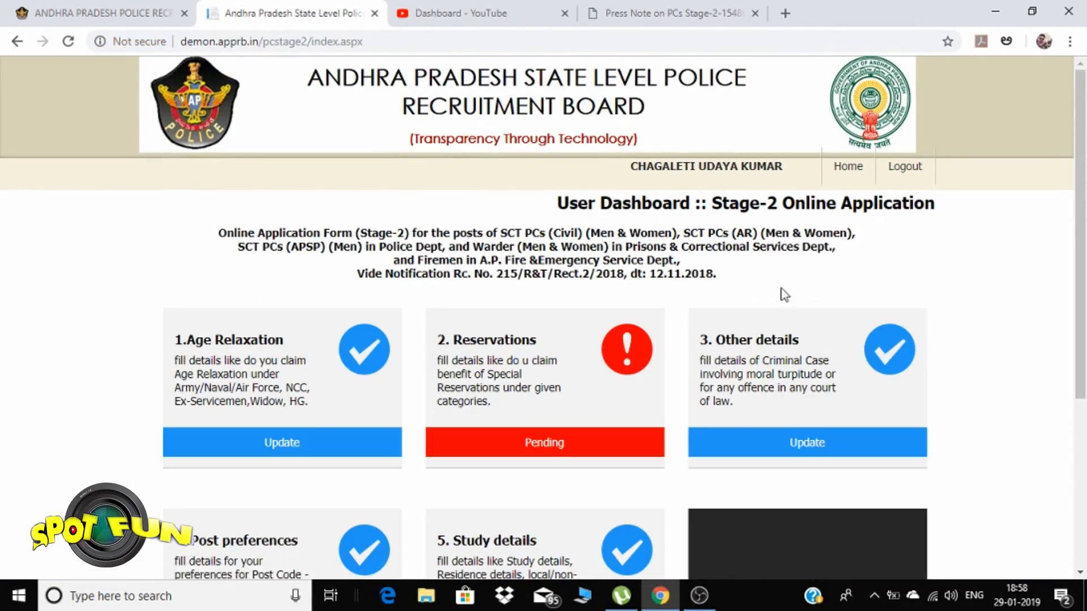
pyautogui.scroll(-5, 778, 300)
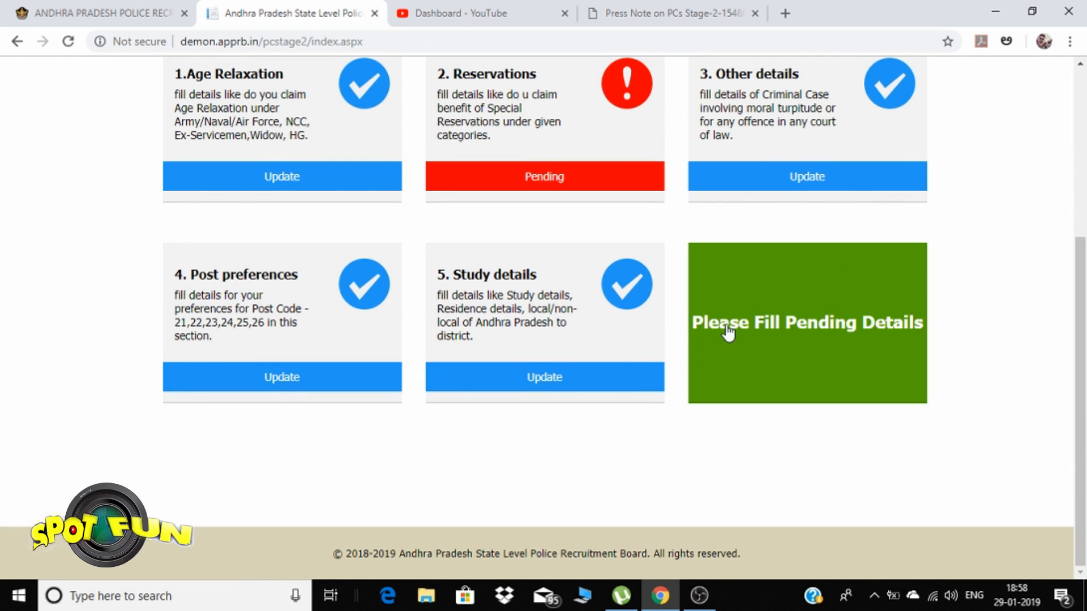
pyautogui.click(549, 182)
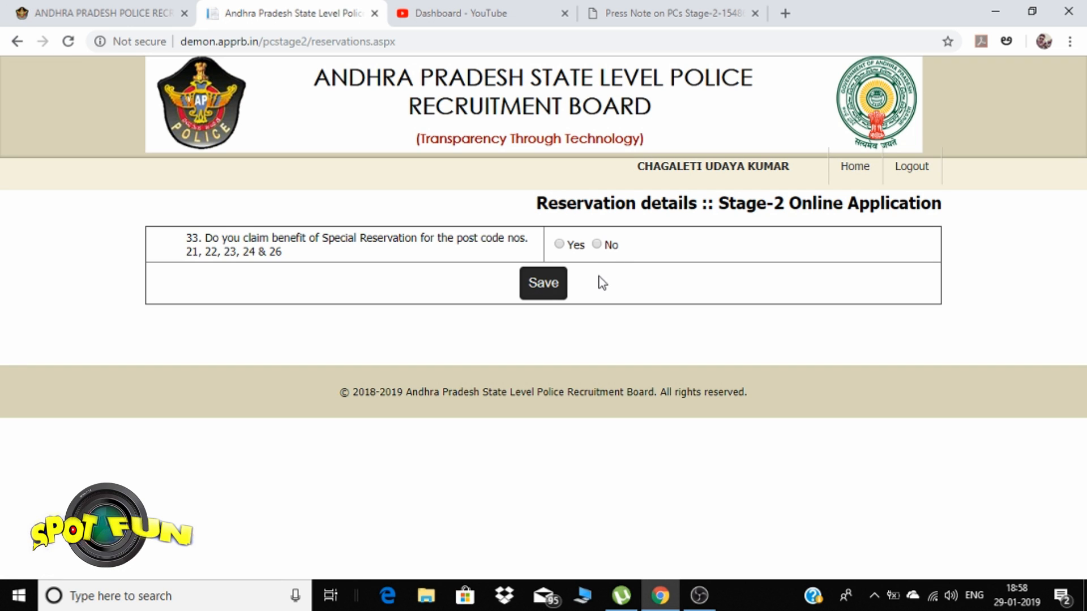
# Select Yes for special reservation and tick CPP, then go Home without saving
pyautogui.click(559, 244)
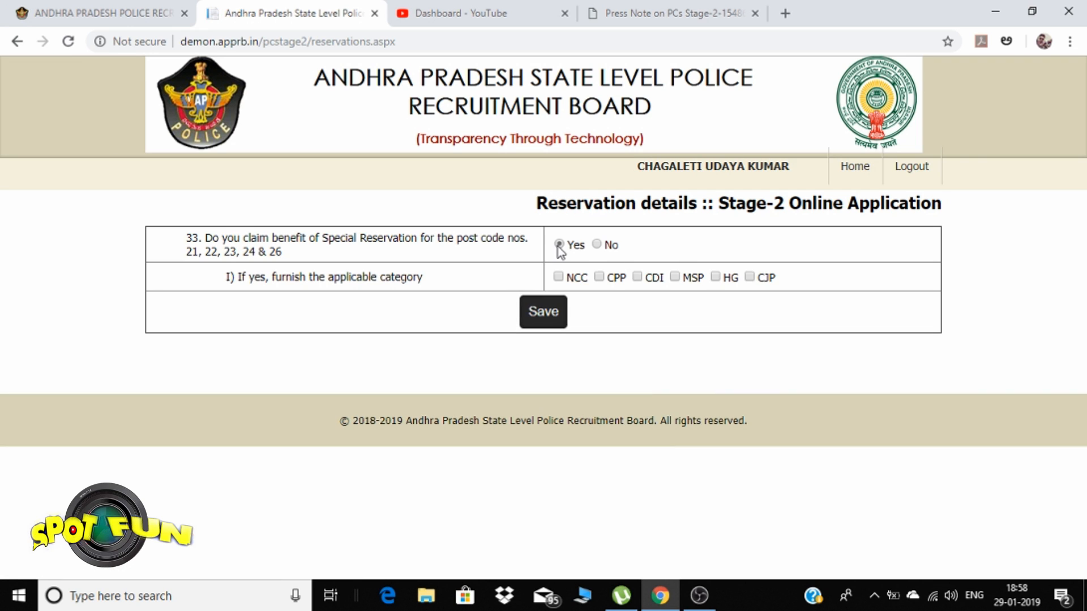
pyautogui.click(600, 278)
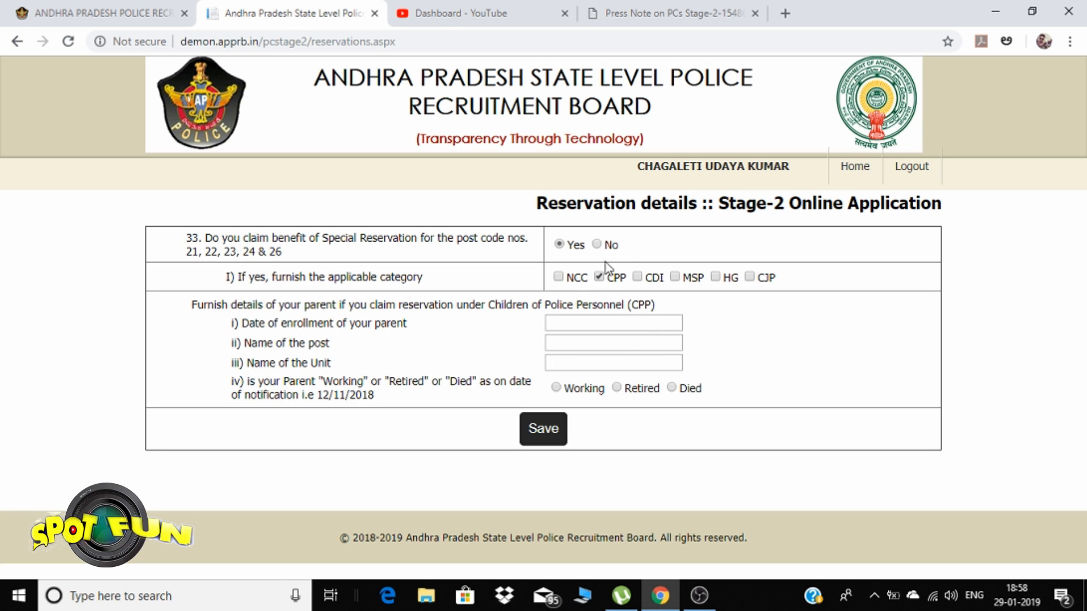
pyautogui.click(862, 170)
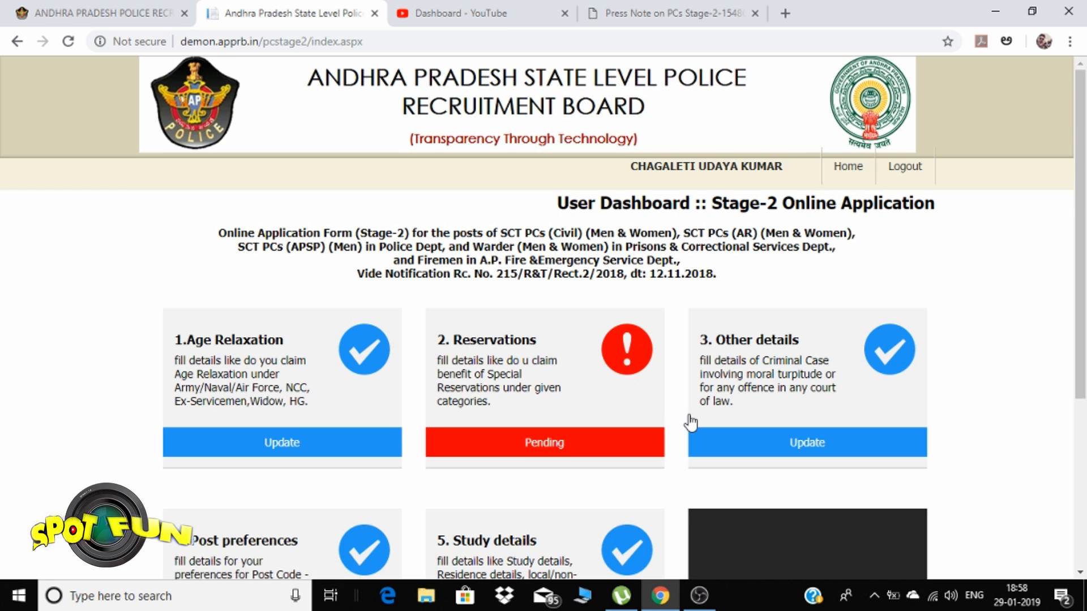
pyautogui.scroll(-5, 691, 417)
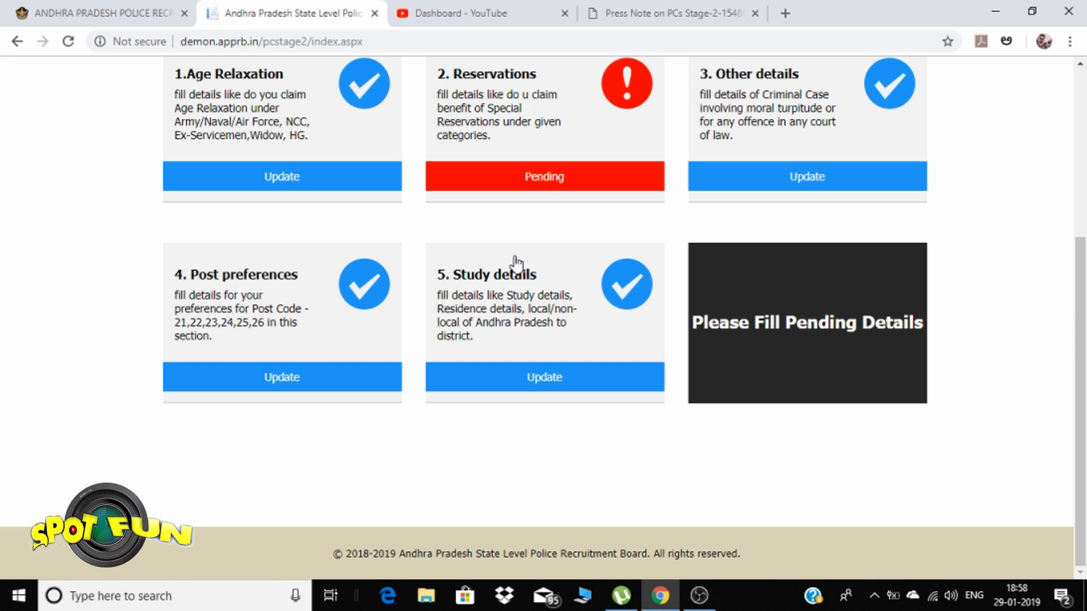
pyautogui.scroll(1, 543, 307)
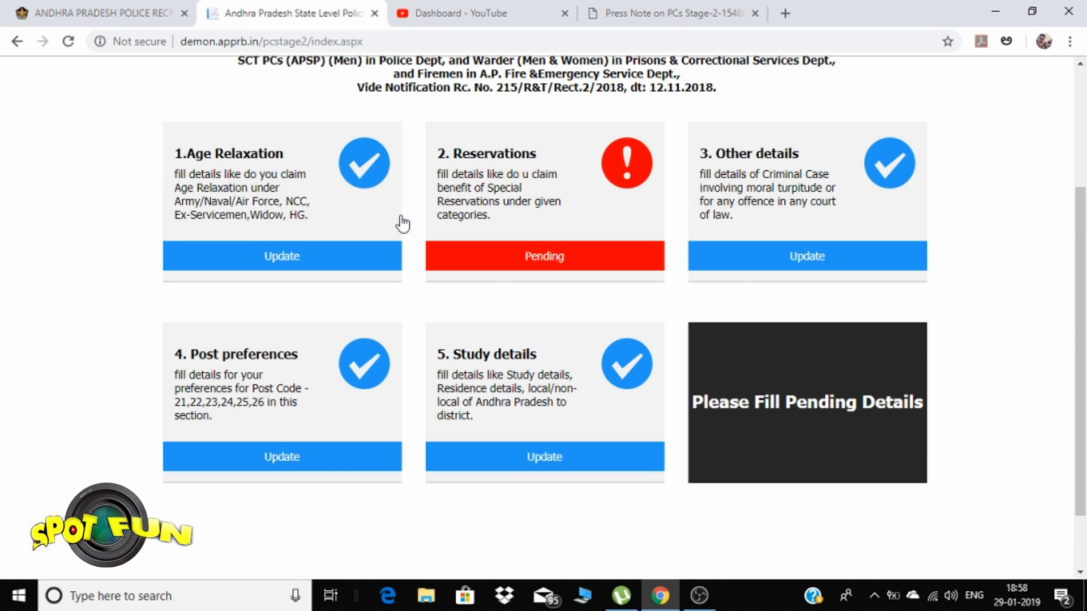
pyautogui.click(529, 451)
pyautogui.scroll(-2, 536, 418)
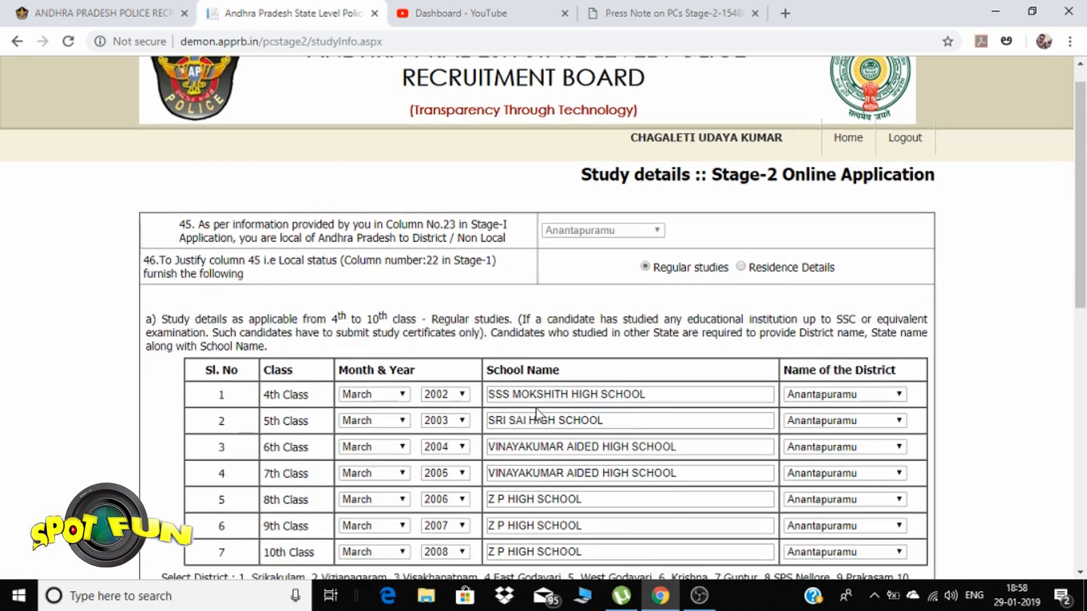
pyautogui.scroll(-1, 741, 215)
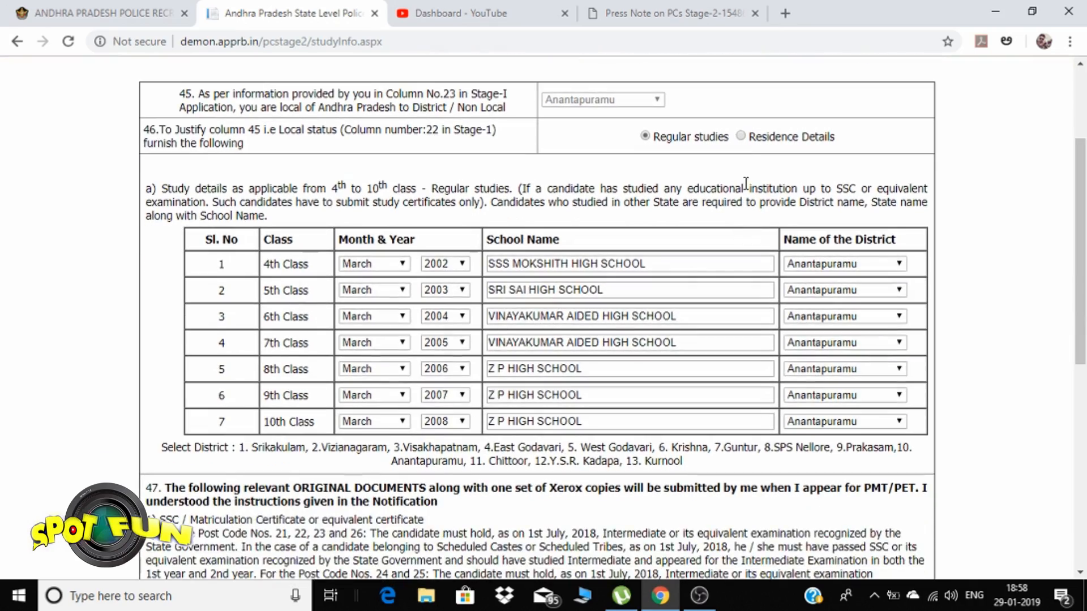
pyautogui.click(741, 136)
pyautogui.scroll(4, 694, 225)
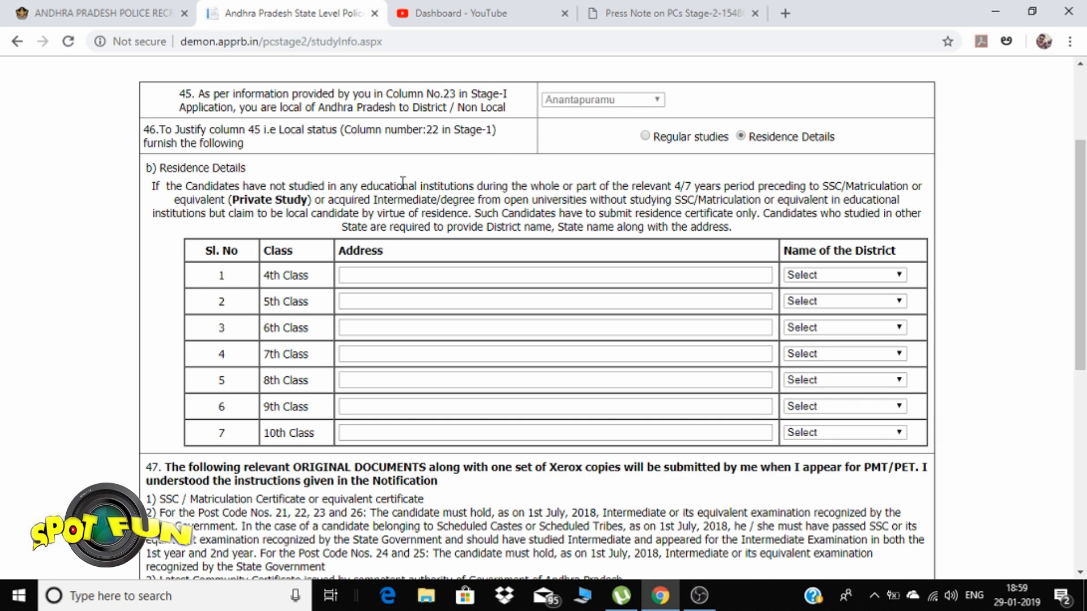
pyautogui.click(645, 135)
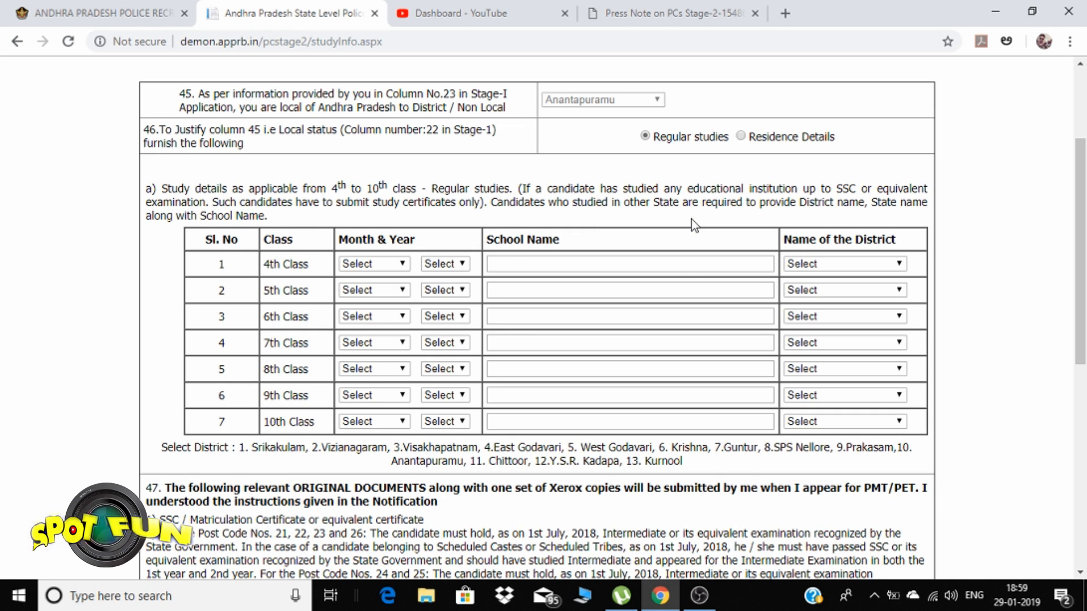
pyautogui.scroll(-5, 691, 219)
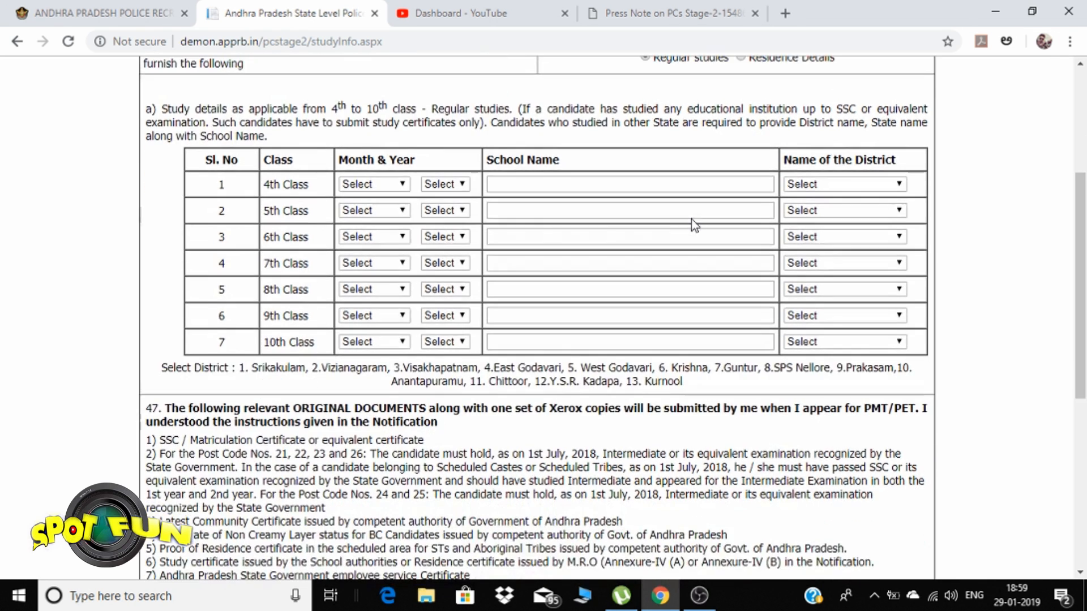
pyautogui.scroll(-1, 691, 219)
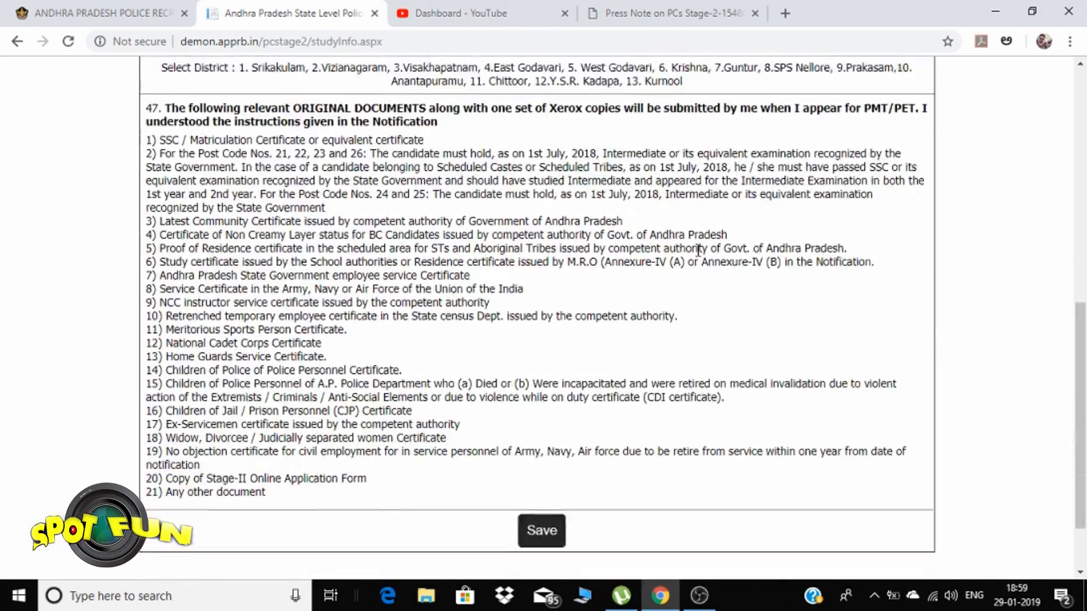
pyautogui.scroll(10, 696, 243)
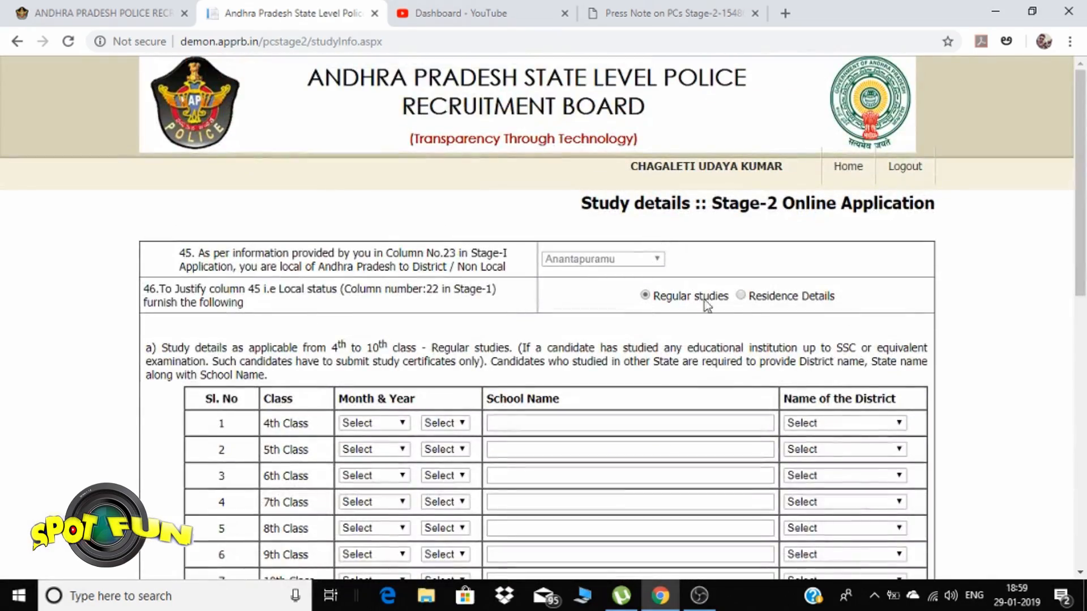
pyautogui.click(742, 295)
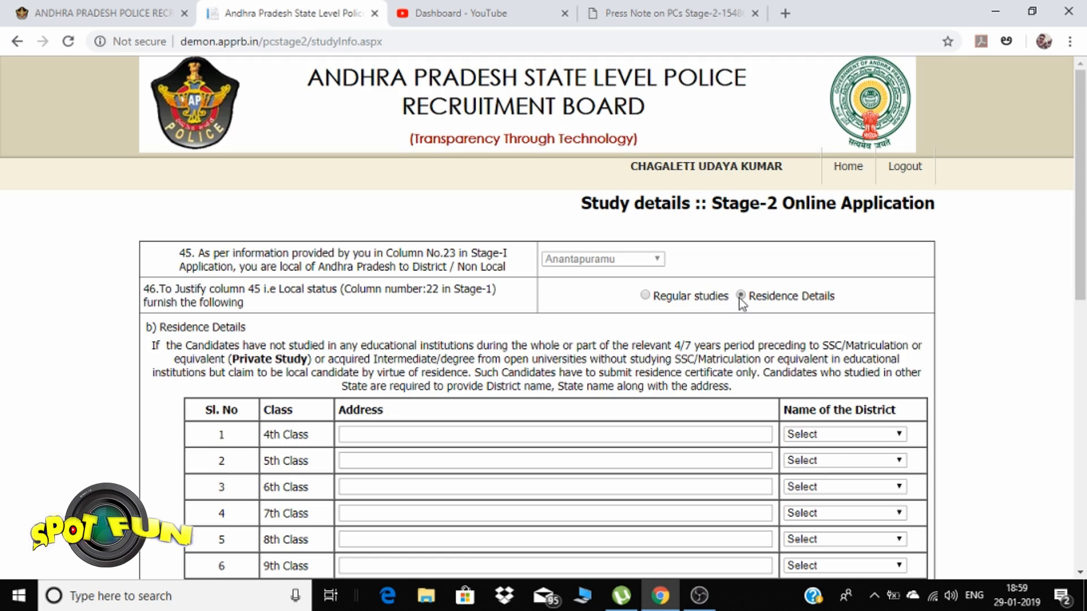
pyautogui.click(668, 300)
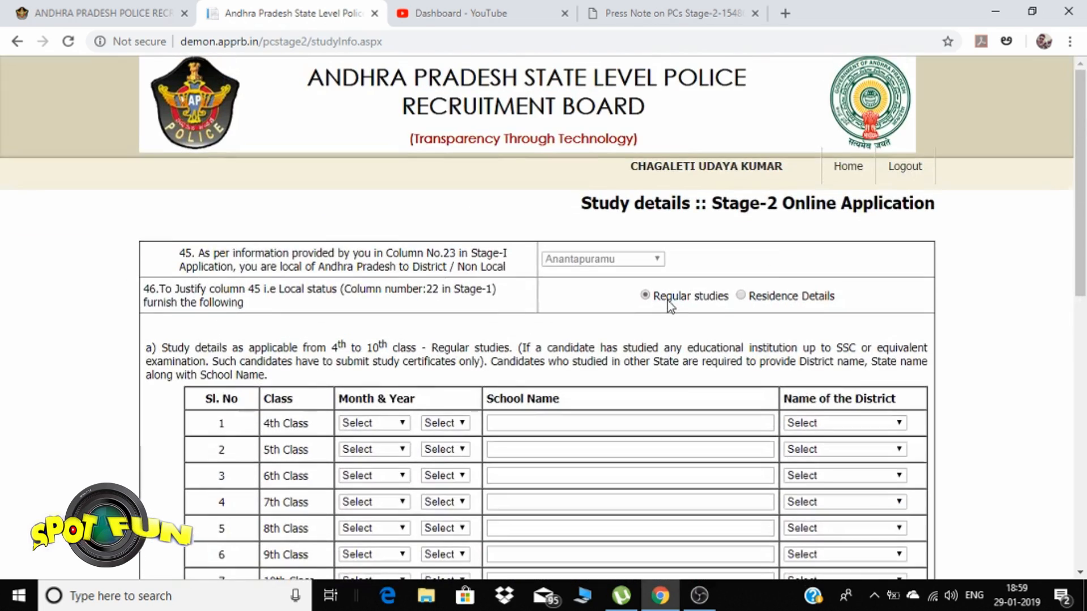
pyautogui.click(848, 166)
pyautogui.scroll(-5, 613, 361)
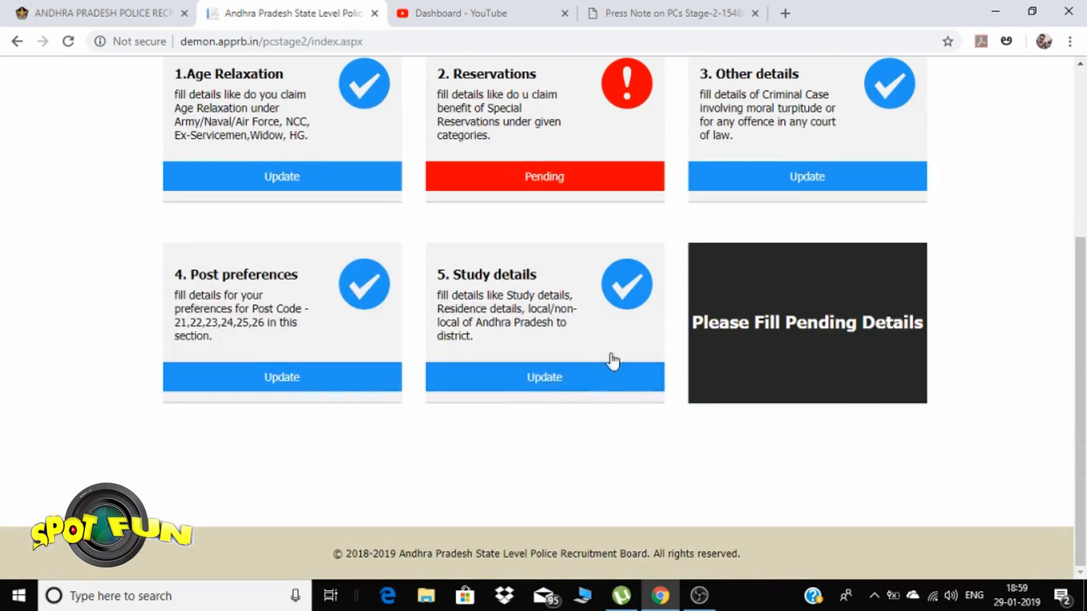
# Reopen Study details and toggle the proof to Residence Details, then back to Regular studies
pyautogui.click(598, 374)
pyautogui.scroll(-3, 618, 347)
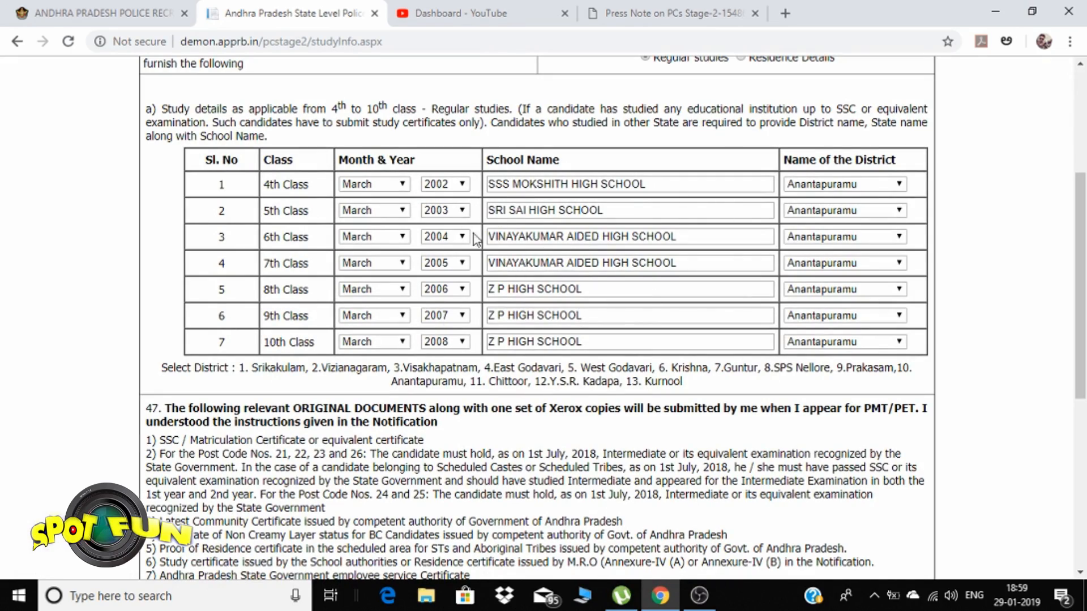
pyautogui.scroll(-5, 546, 308)
pyautogui.scroll(7, 545, 310)
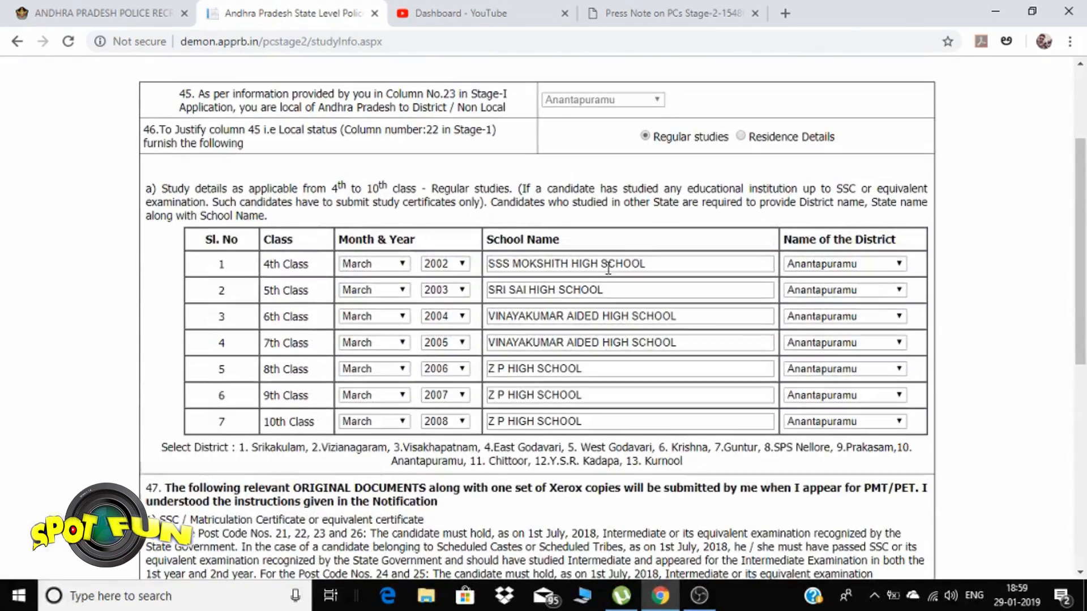
pyautogui.click(740, 136)
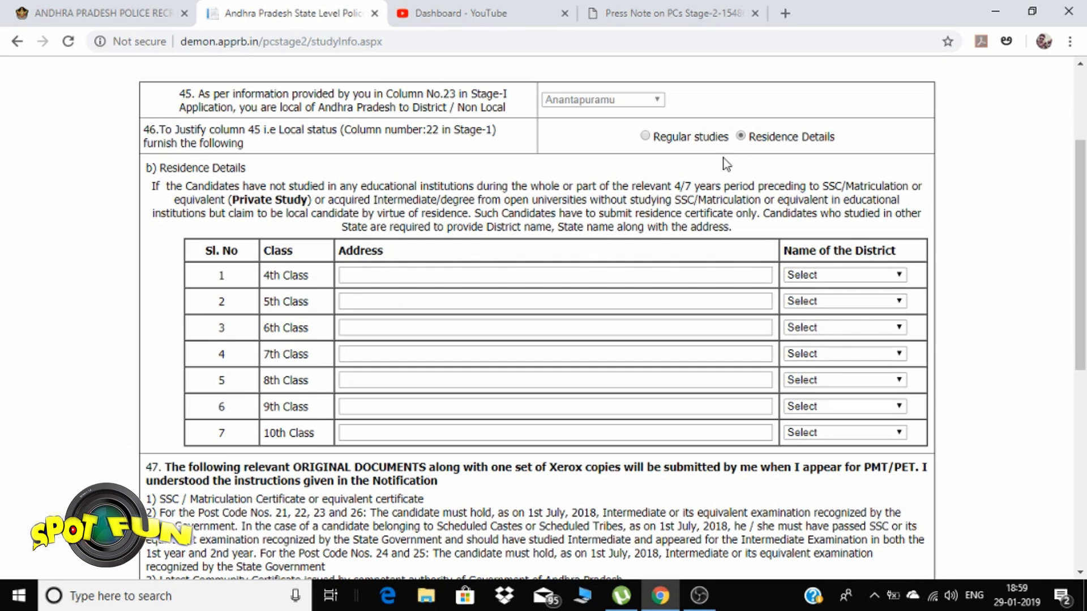
pyautogui.click(645, 136)
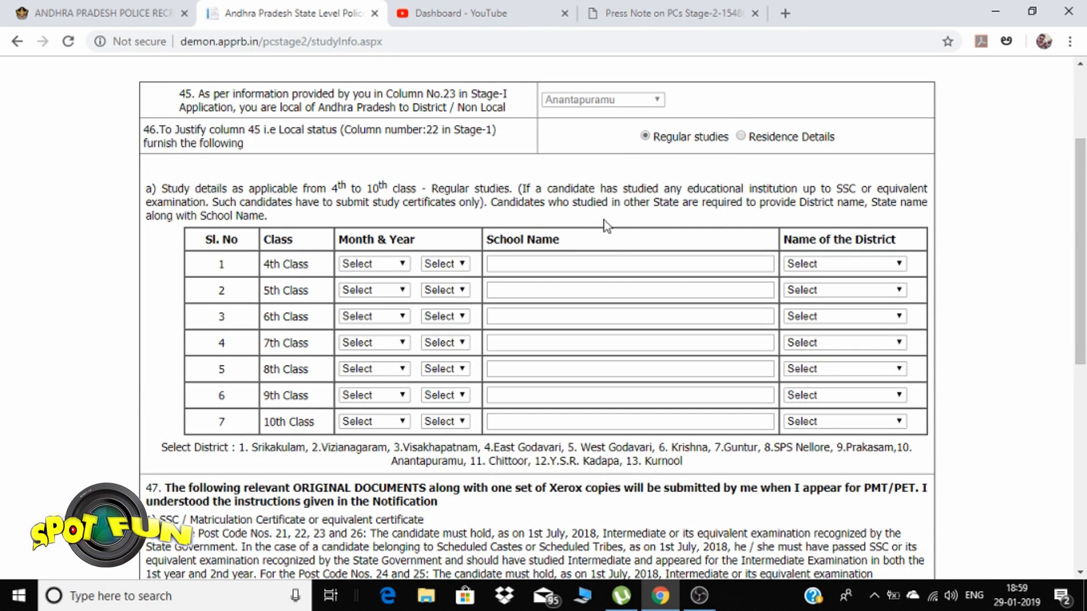
pyautogui.scroll(3, 607, 225)
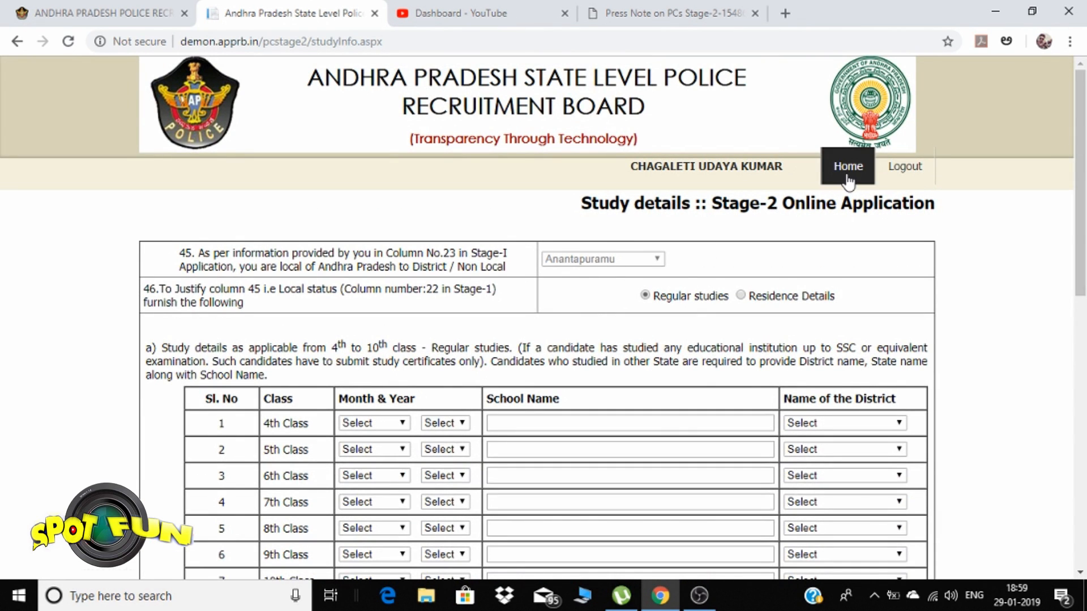
# Go back to the User Dashboard and review the section cards, with only Reservations pending
pyautogui.click(848, 166)
pyautogui.scroll(-4, 715, 267)
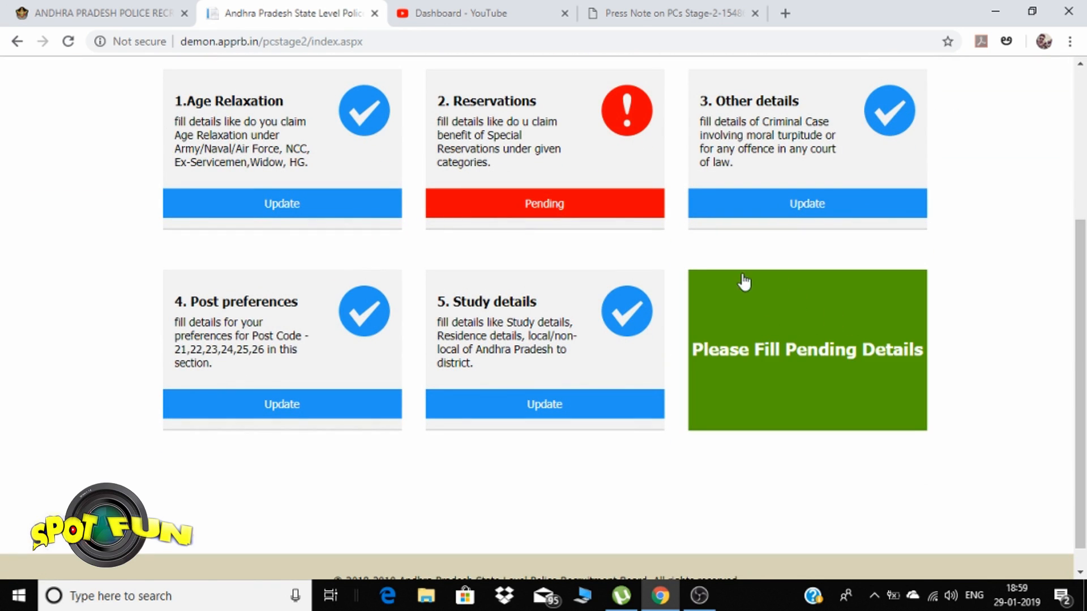
pyautogui.scroll(3, 566, 218)
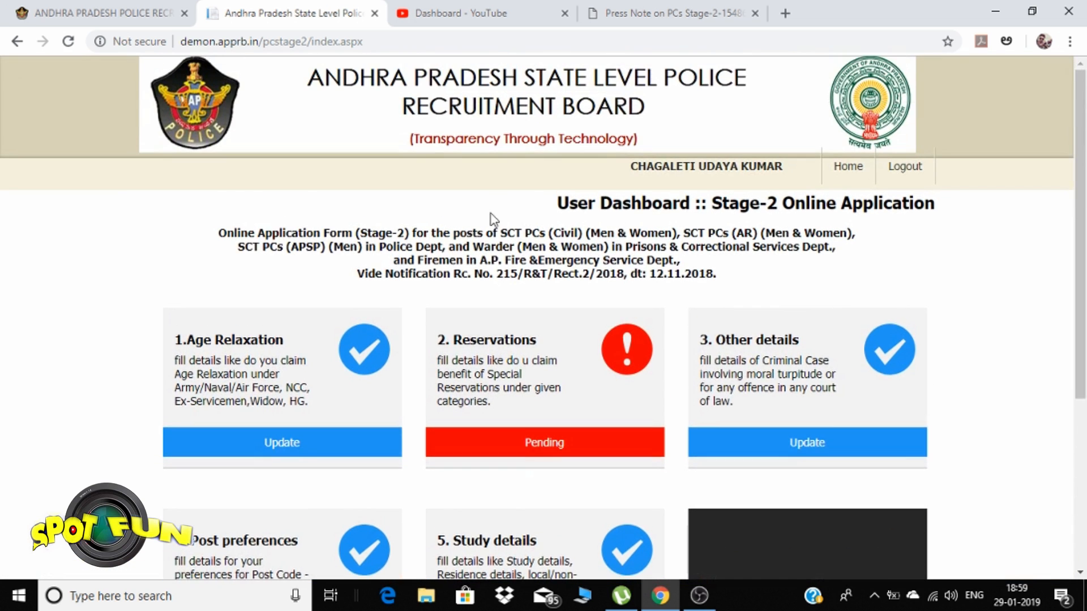
pyautogui.scroll(-2, 708, 225)
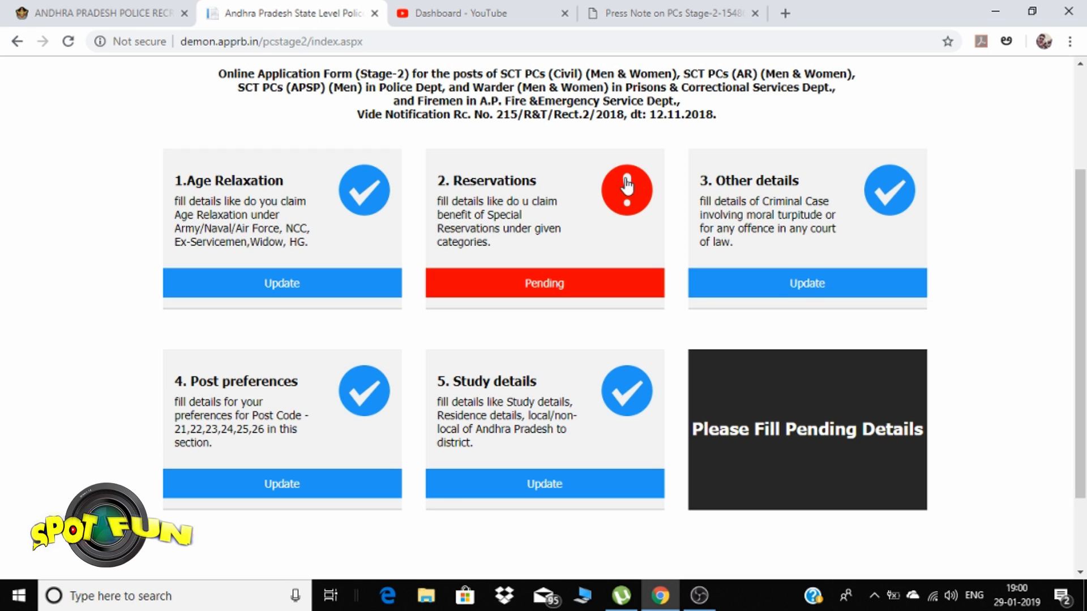
# Minimize Chrome and open CALLLETTER.pdf from Local Disk (F:) > pdf files sSI ALL
pyautogui.click(995, 11)
pyautogui.doubleClick(43, 94)
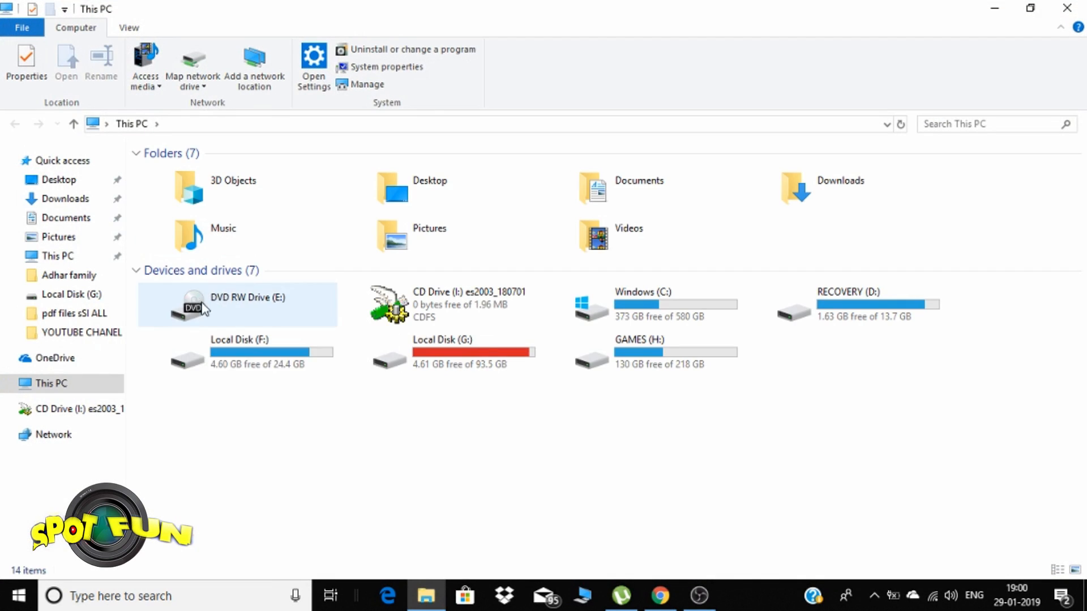
pyautogui.doubleClick(255, 350)
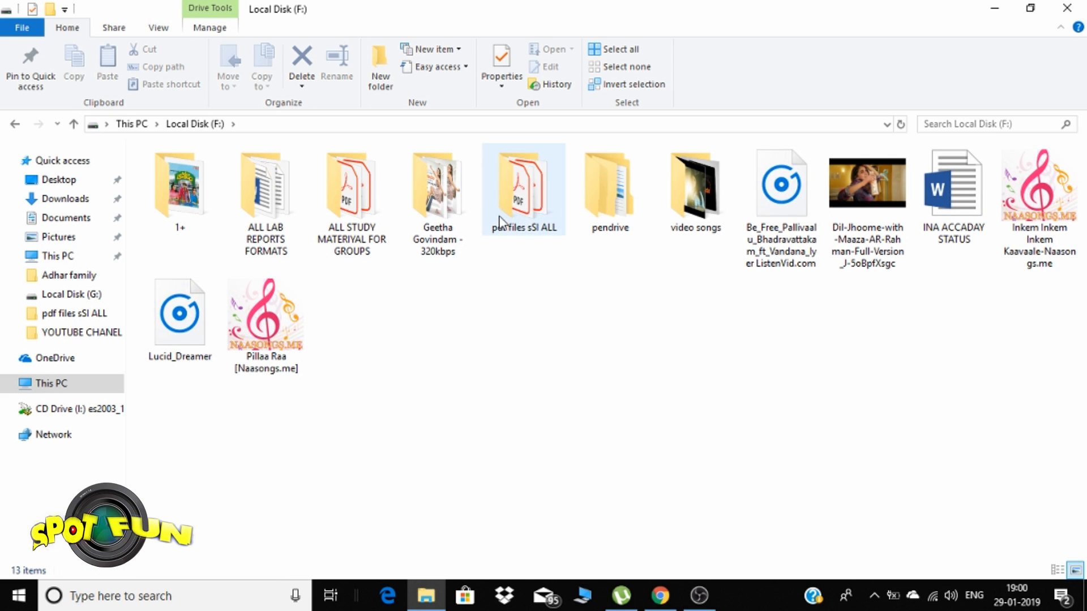
pyautogui.doubleClick(503, 214)
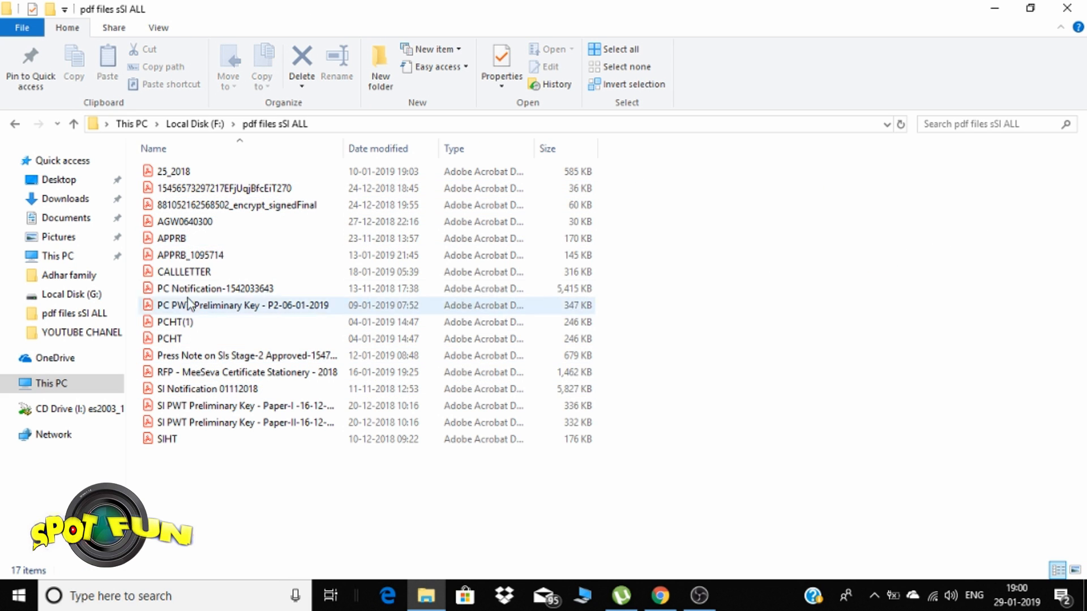
pyautogui.doubleClick(202, 272)
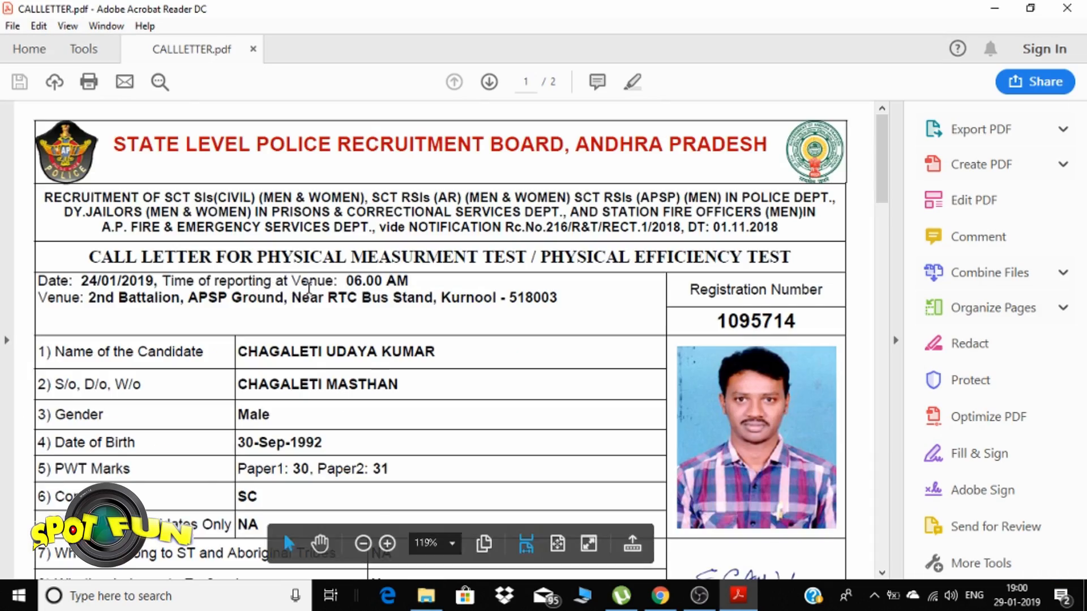
# Scroll through both pages of CALLLETTER.pdf, then close Acrobat Reader
pyautogui.scroll(-15, 310, 297)
pyautogui.scroll(-4, 310, 291)
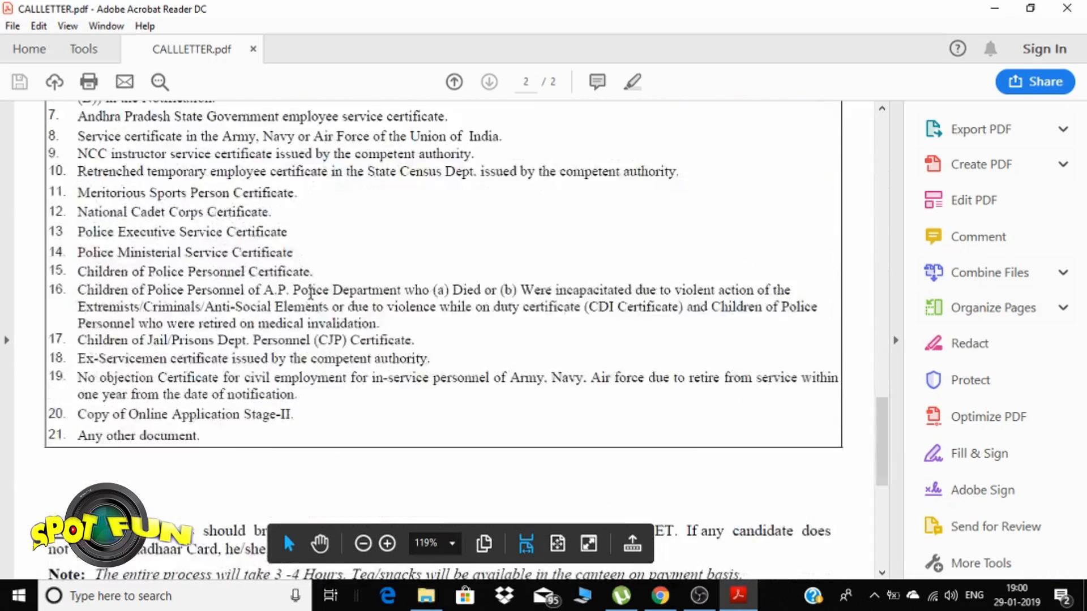
pyautogui.scroll(15, 310, 298)
pyautogui.scroll(9, 319, 298)
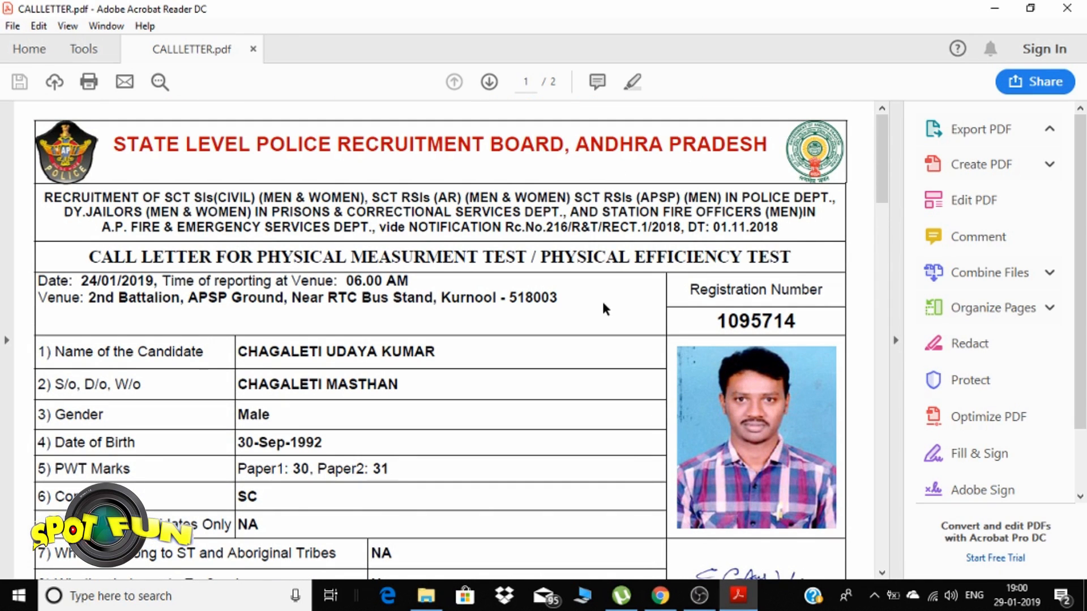
pyautogui.scroll(-2, 615, 306)
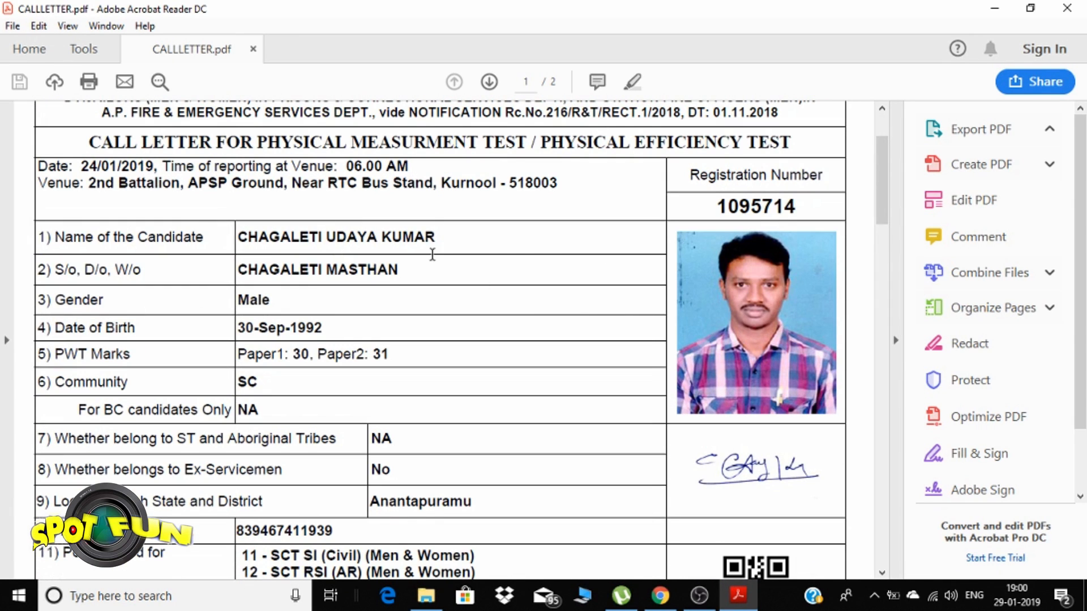
pyautogui.scroll(2, 419, 249)
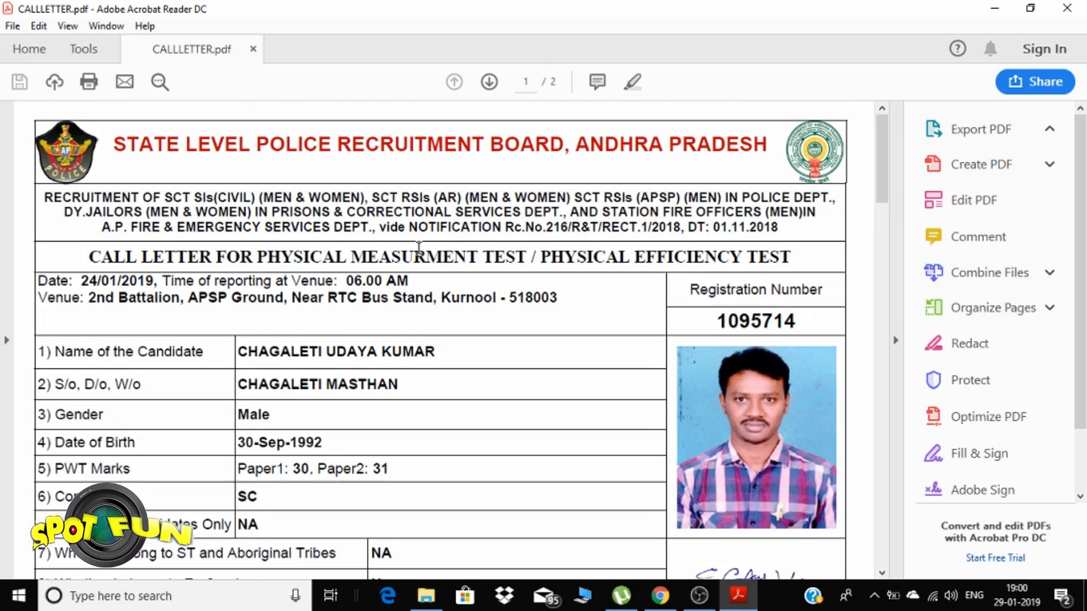
pyautogui.scroll(-3, 419, 254)
pyautogui.scroll(-9, 419, 258)
pyautogui.scroll(-1, 352, 279)
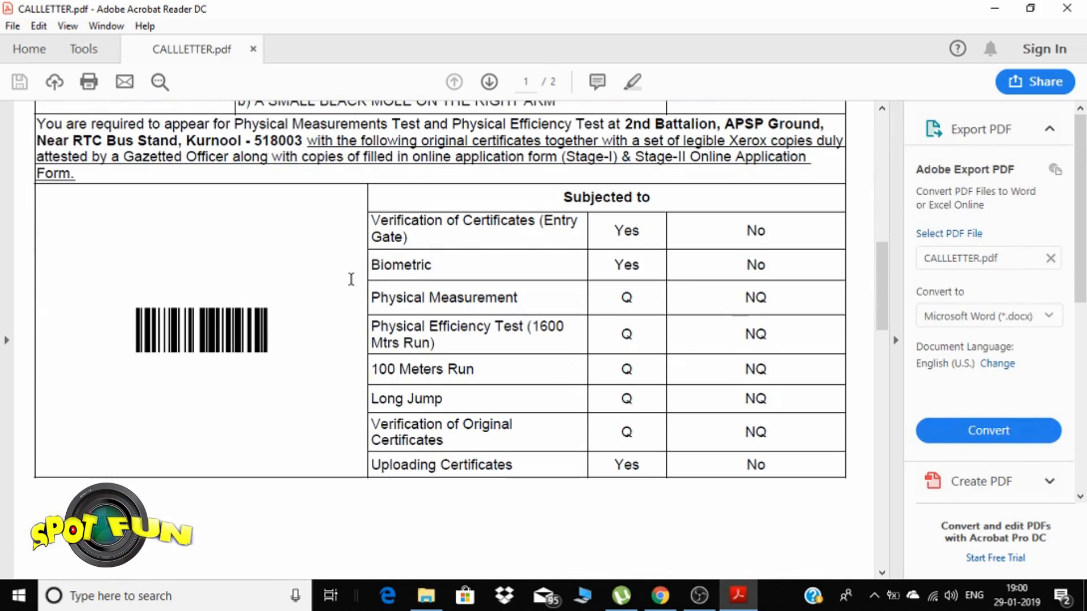
pyautogui.scroll(7, 467, 342)
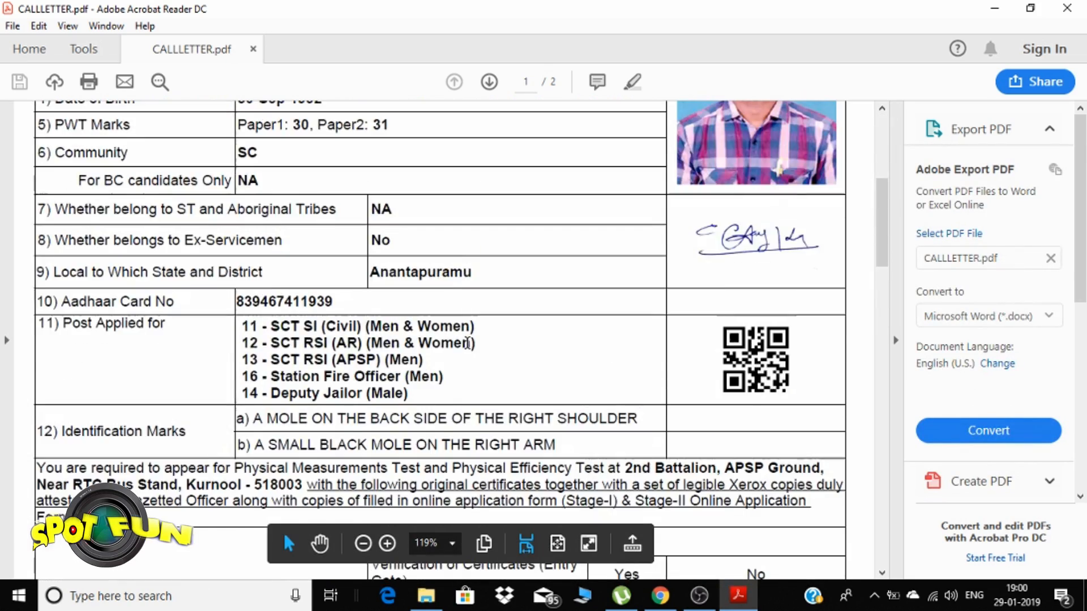
pyautogui.scroll(-20, 467, 342)
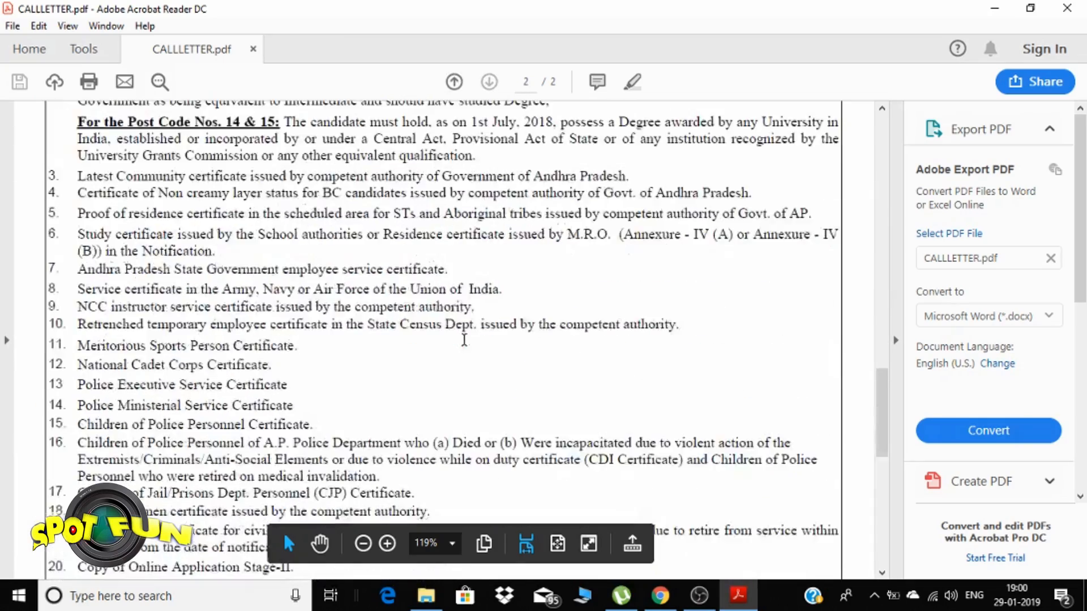
pyautogui.scroll(-5, 466, 345)
pyautogui.scroll(11, 464, 345)
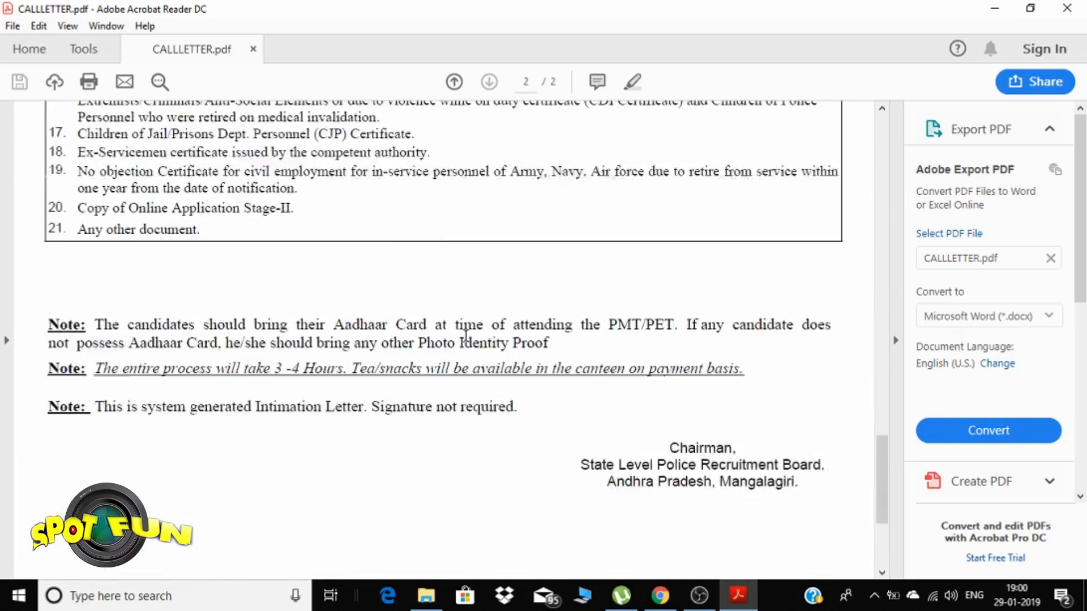
pyautogui.scroll(15, 465, 336)
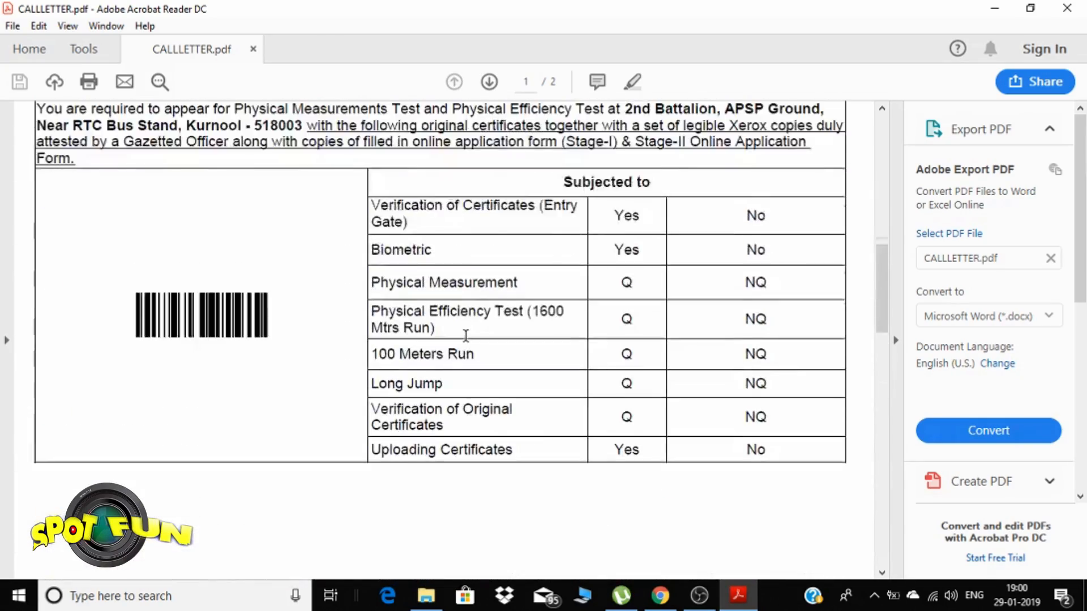
pyautogui.scroll(5, 465, 335)
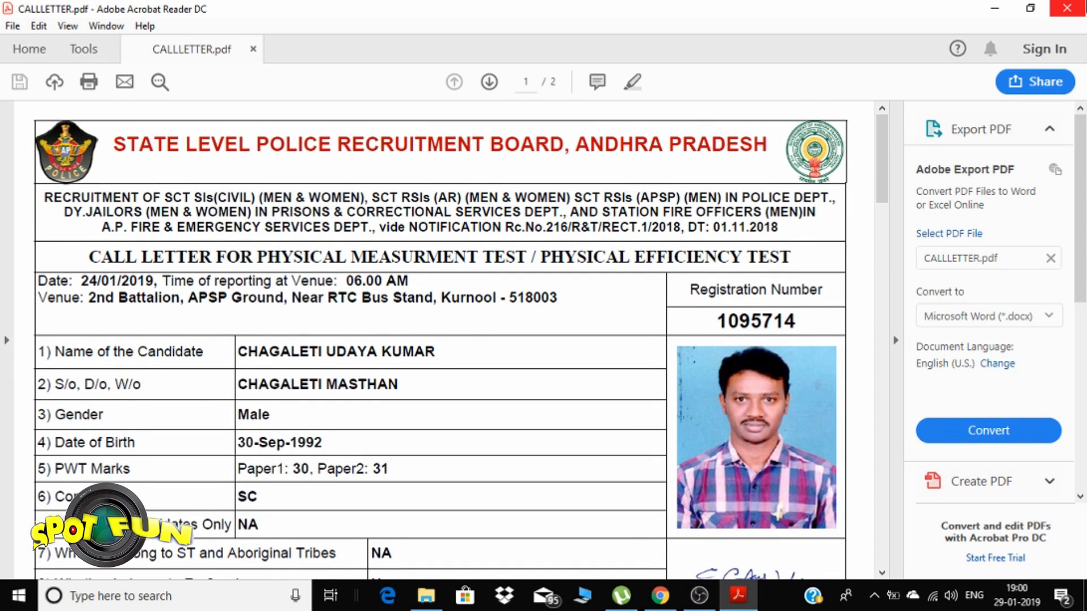
pyautogui.click(1066, 8)
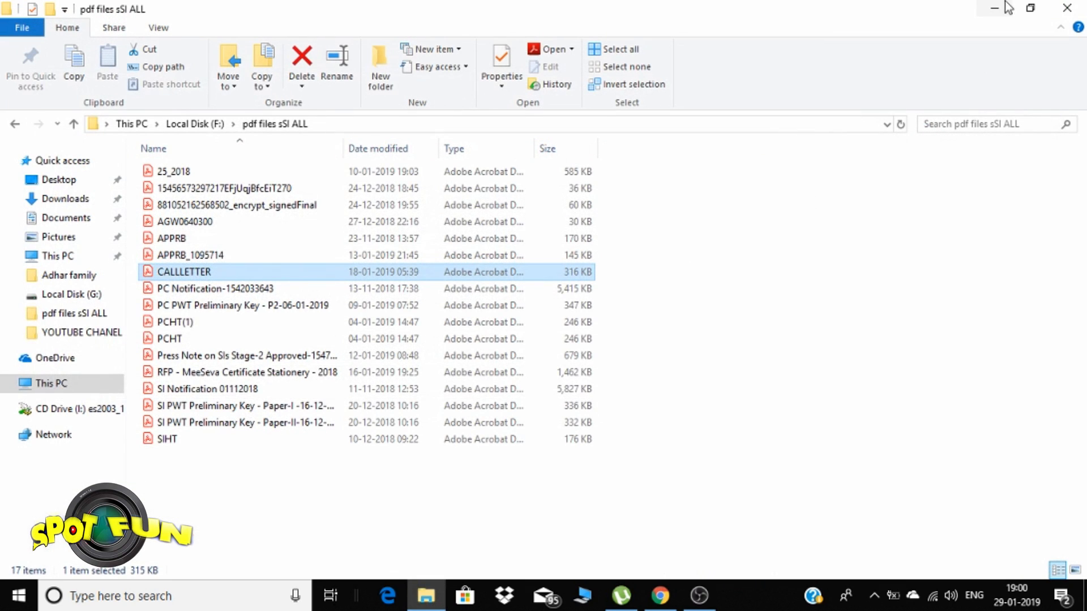
# Close File Explorer, log out of the Stage-2 application, and open the slprb.ap.gov.in home tab
pyautogui.click(1059, 6)
pyautogui.click(660, 595)
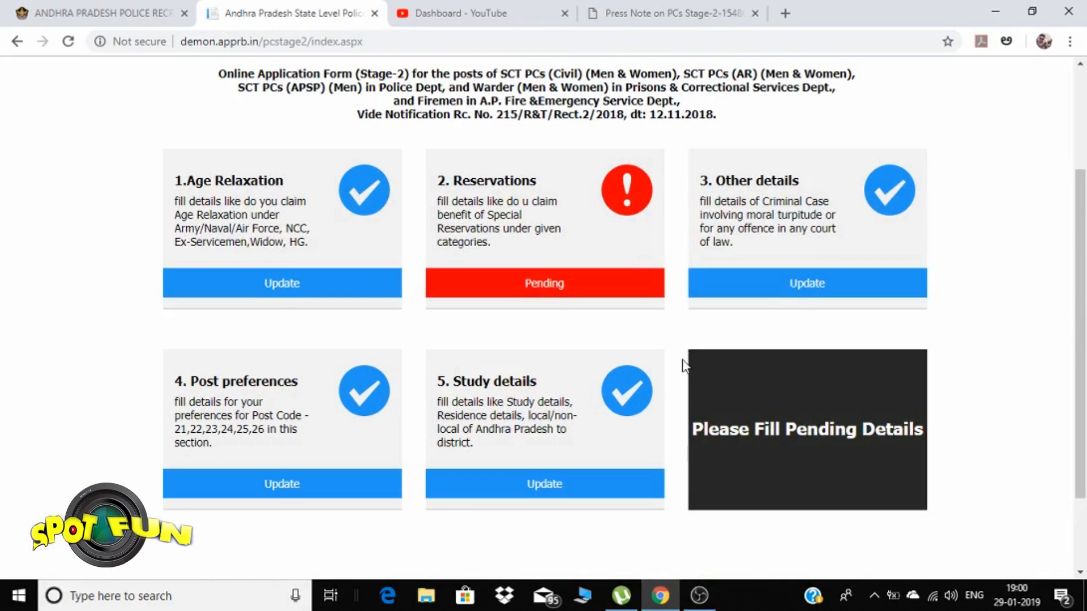
pyautogui.scroll(3, 677, 308)
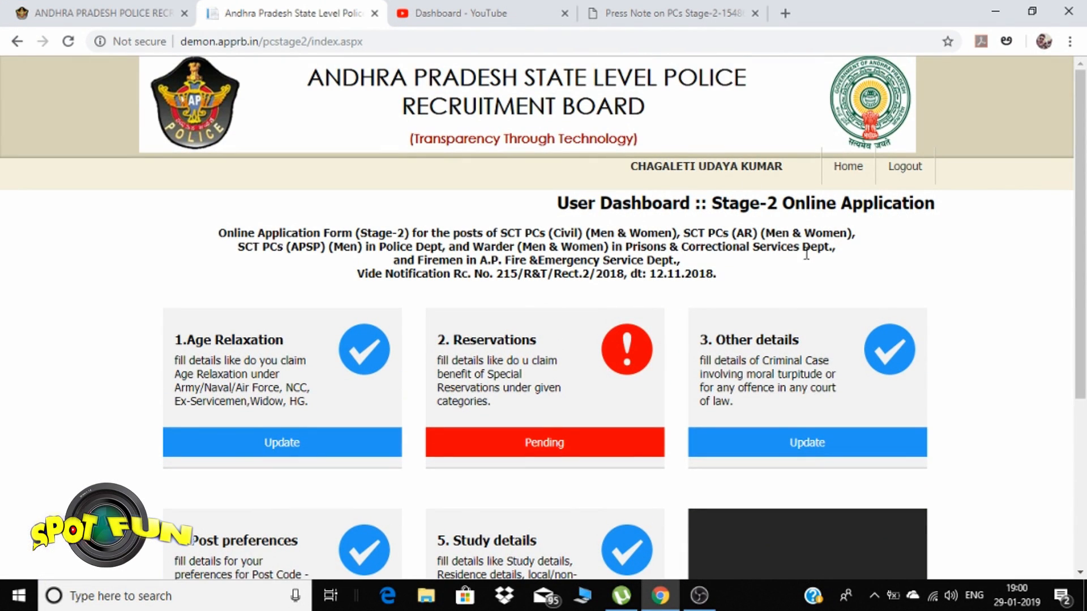
pyautogui.click(900, 160)
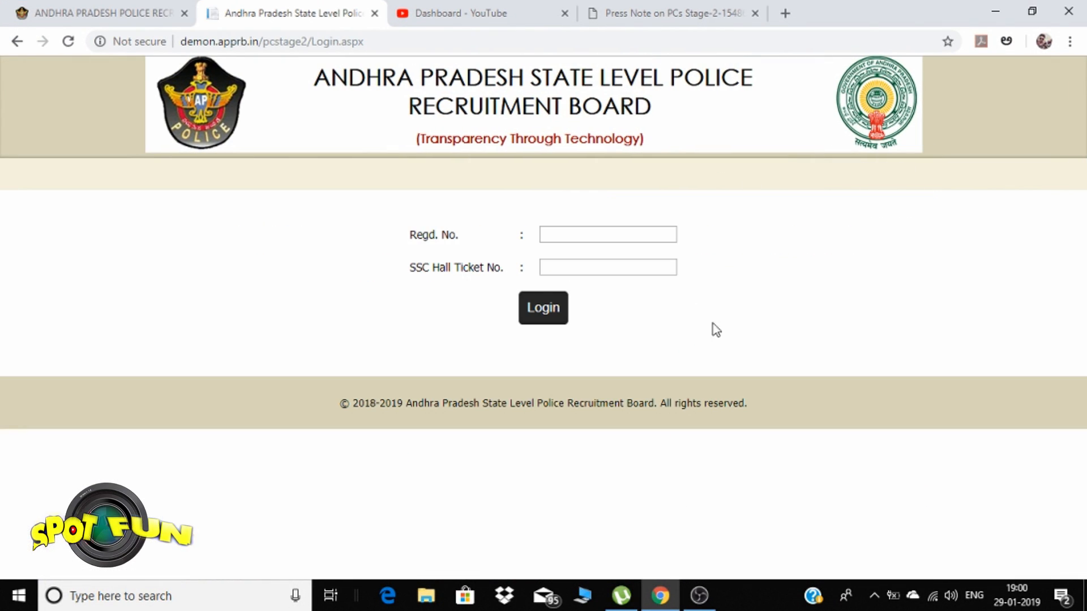
pyautogui.click(126, 12)
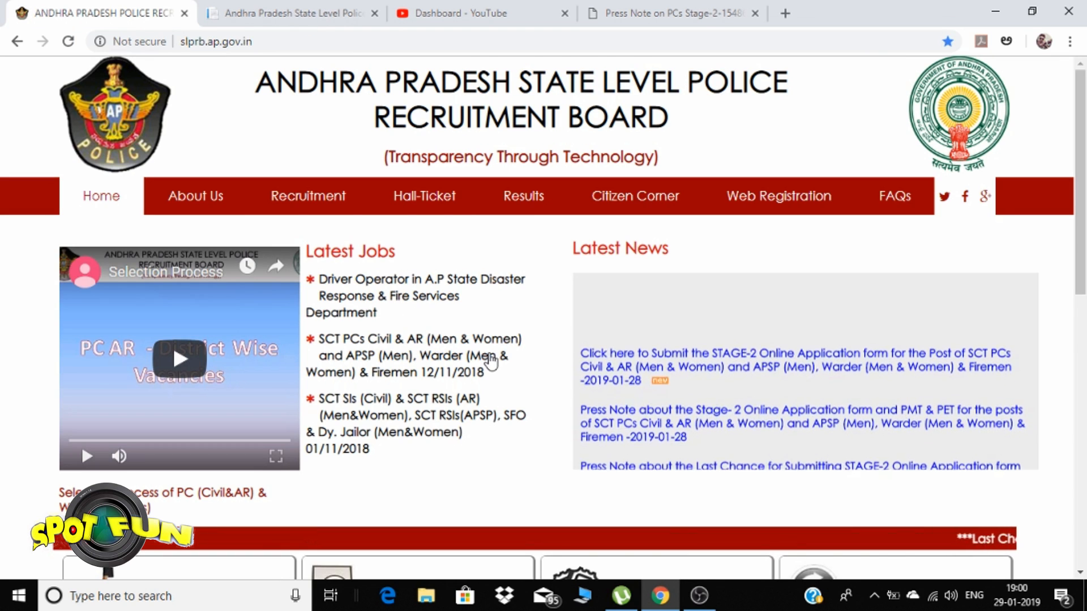